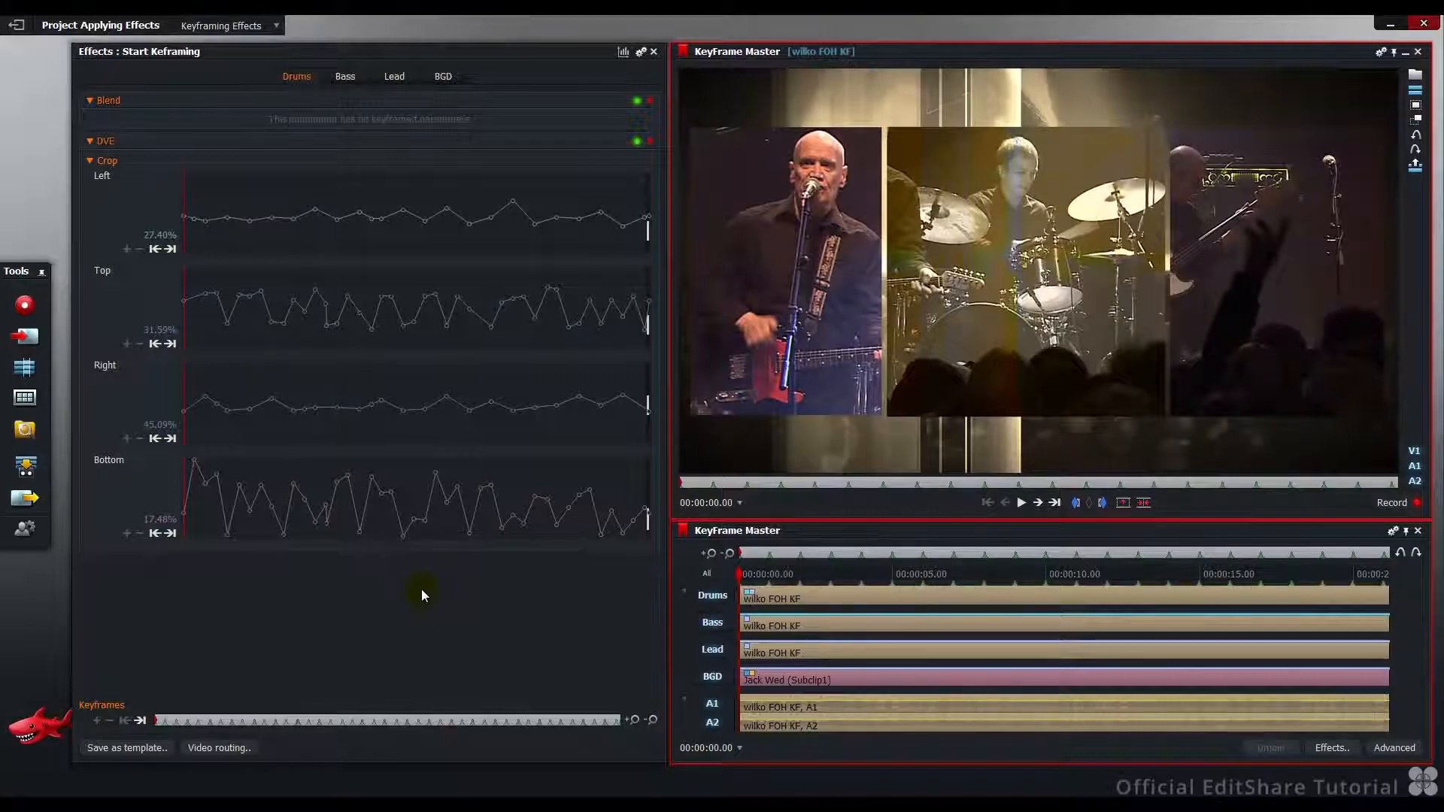
Play the finished sequence and switch off the Drums, Bass and Lead tracks to view the BGD track alone.
{"action": "key", "text": "space"}
{"action": "left_click", "coordinate": [711, 602]}
{"action": "left_click", "coordinate": [714, 626]}
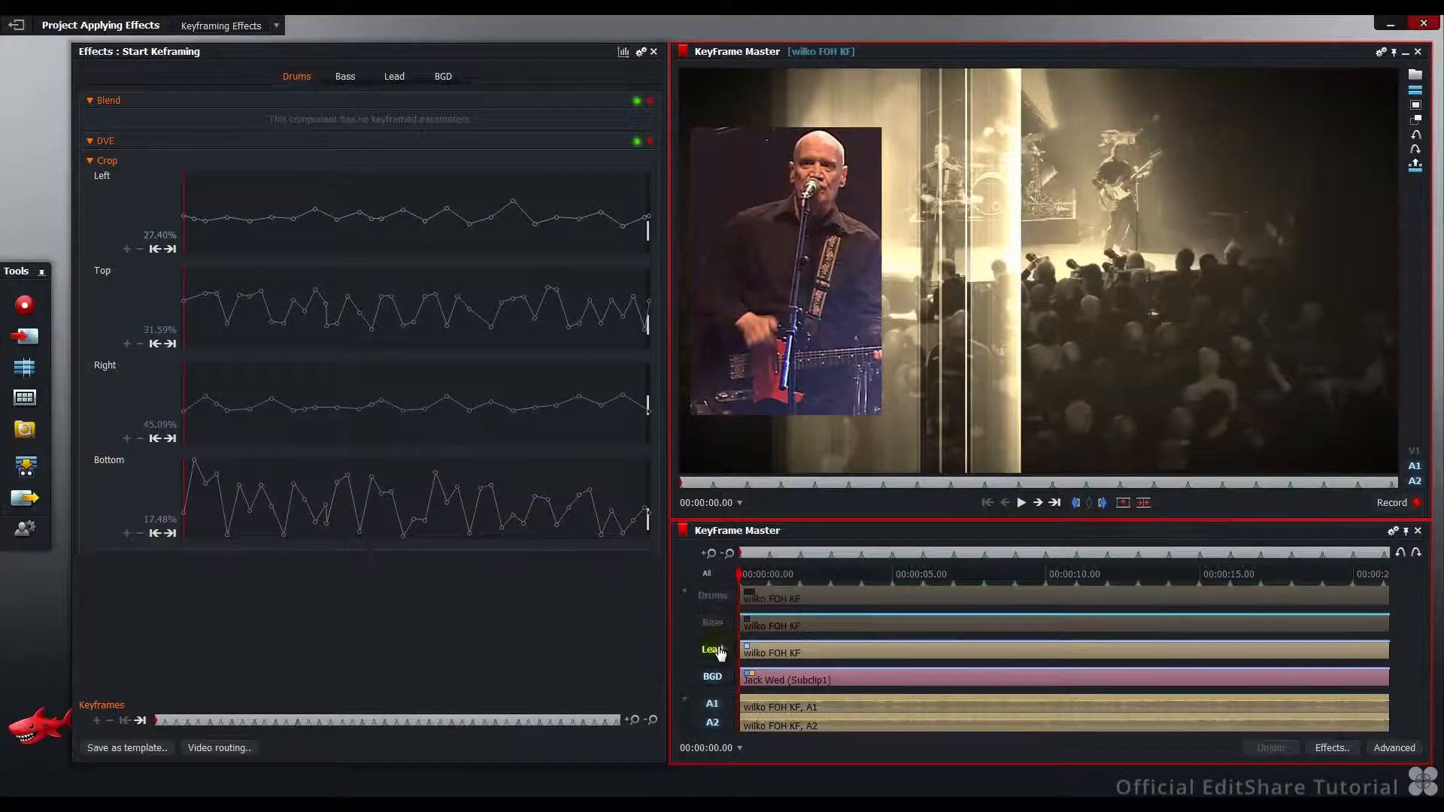
{"action": "left_click", "coordinate": [718, 652]}
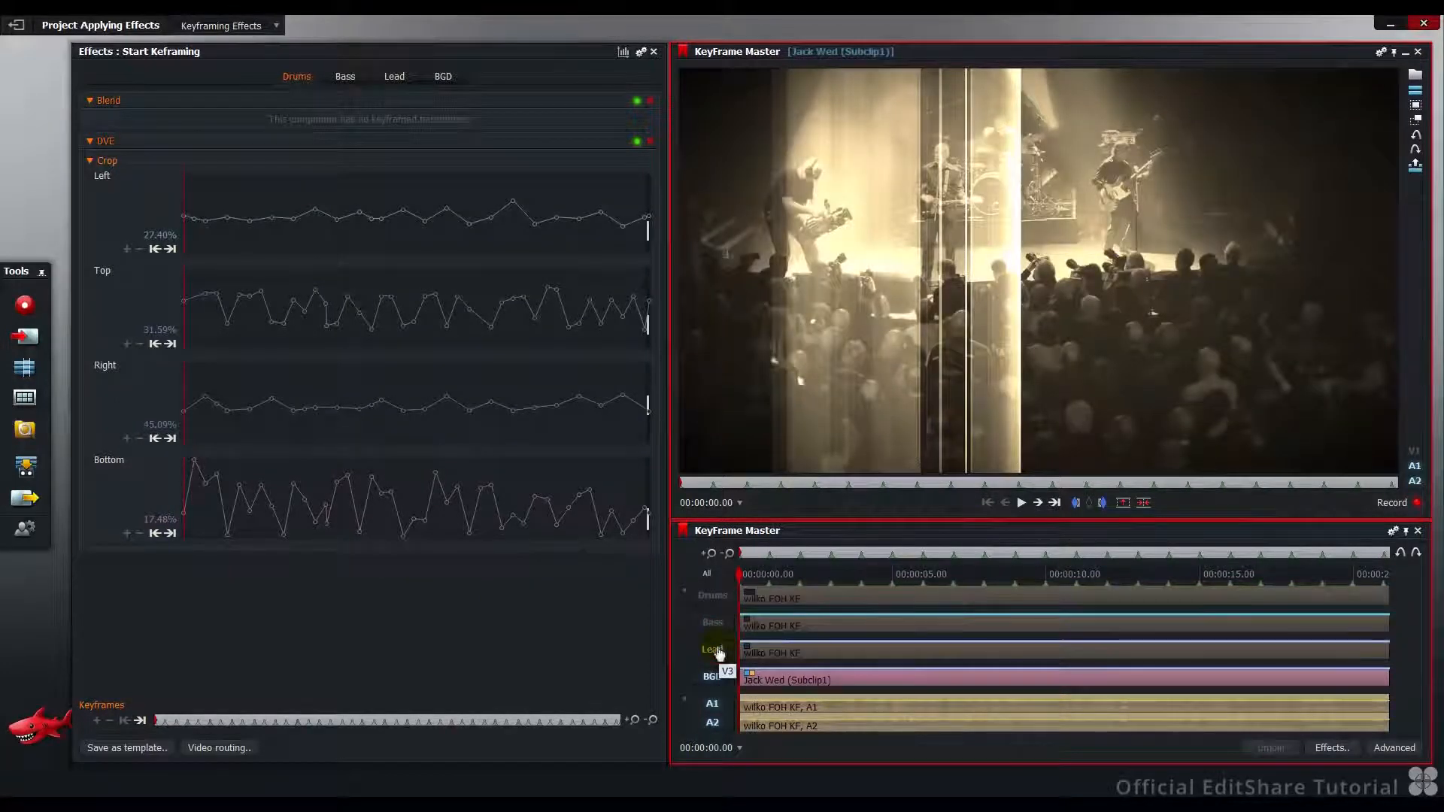
Show the BGD effects' parameter sliders and toggle Old Time Movie and Colour Matte off and on to compare the background's look.
{"action": "left_click", "coordinate": [443, 76]}
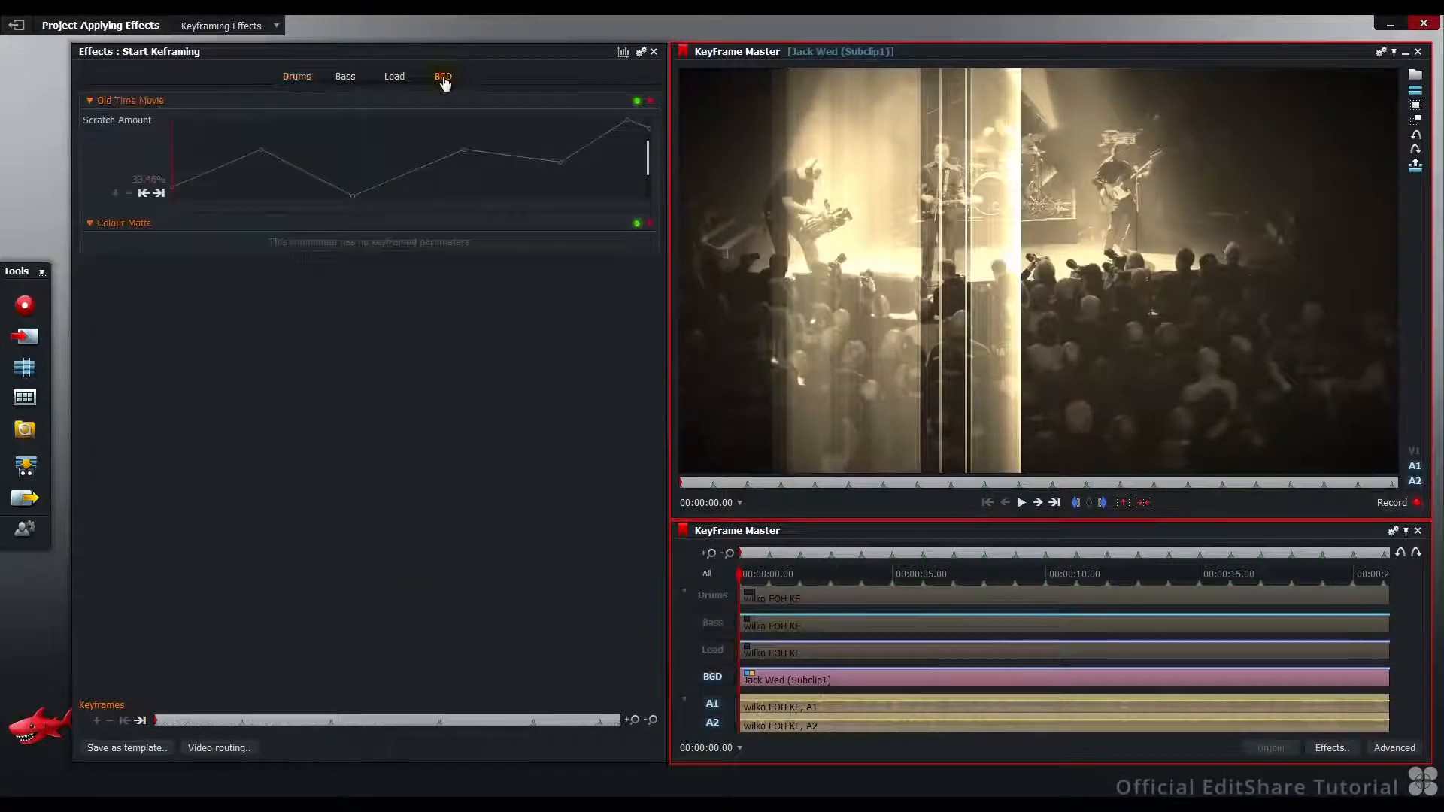
{"action": "left_click", "coordinate": [623, 53]}
{"action": "left_click", "coordinate": [636, 100]}
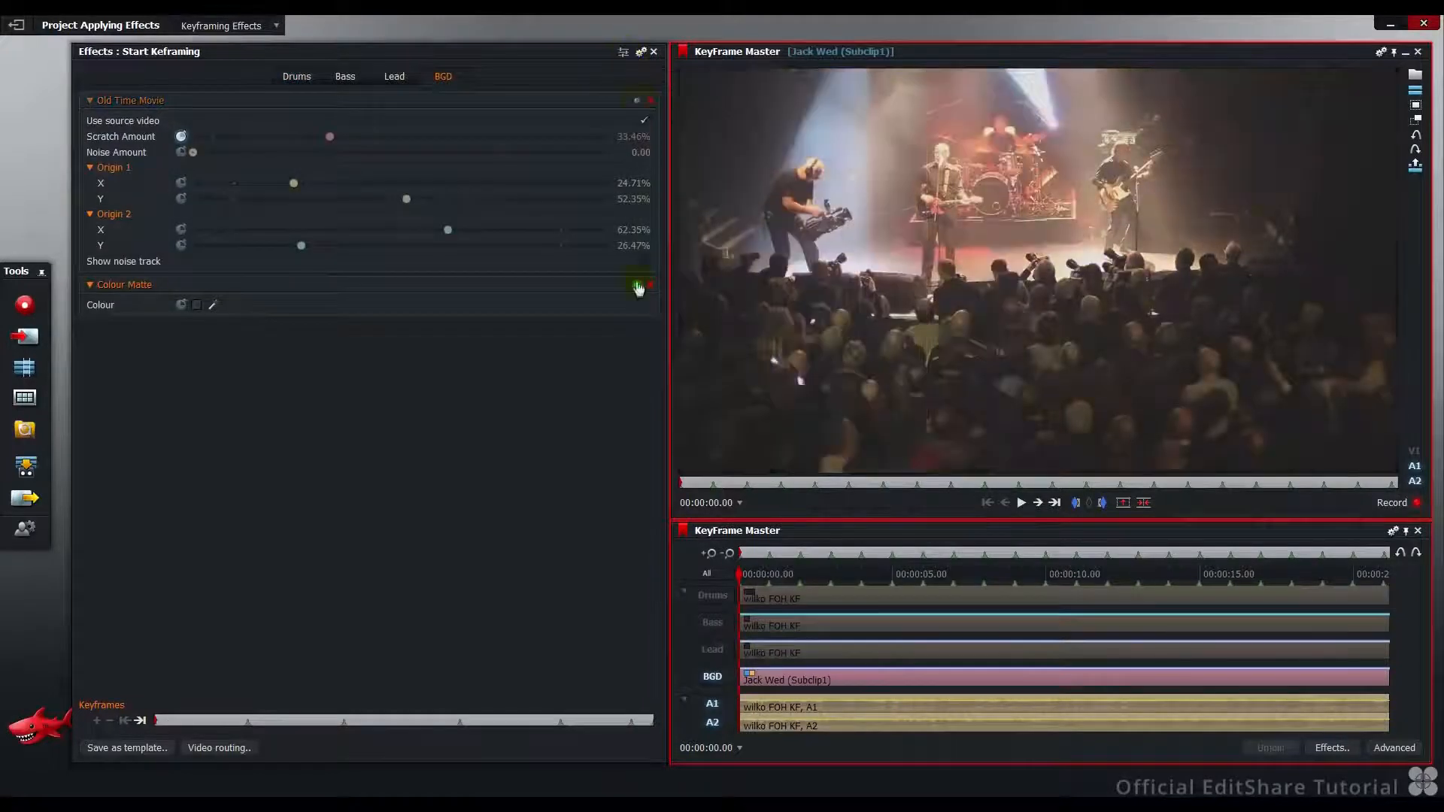
{"action": "left_click", "coordinate": [637, 286]}
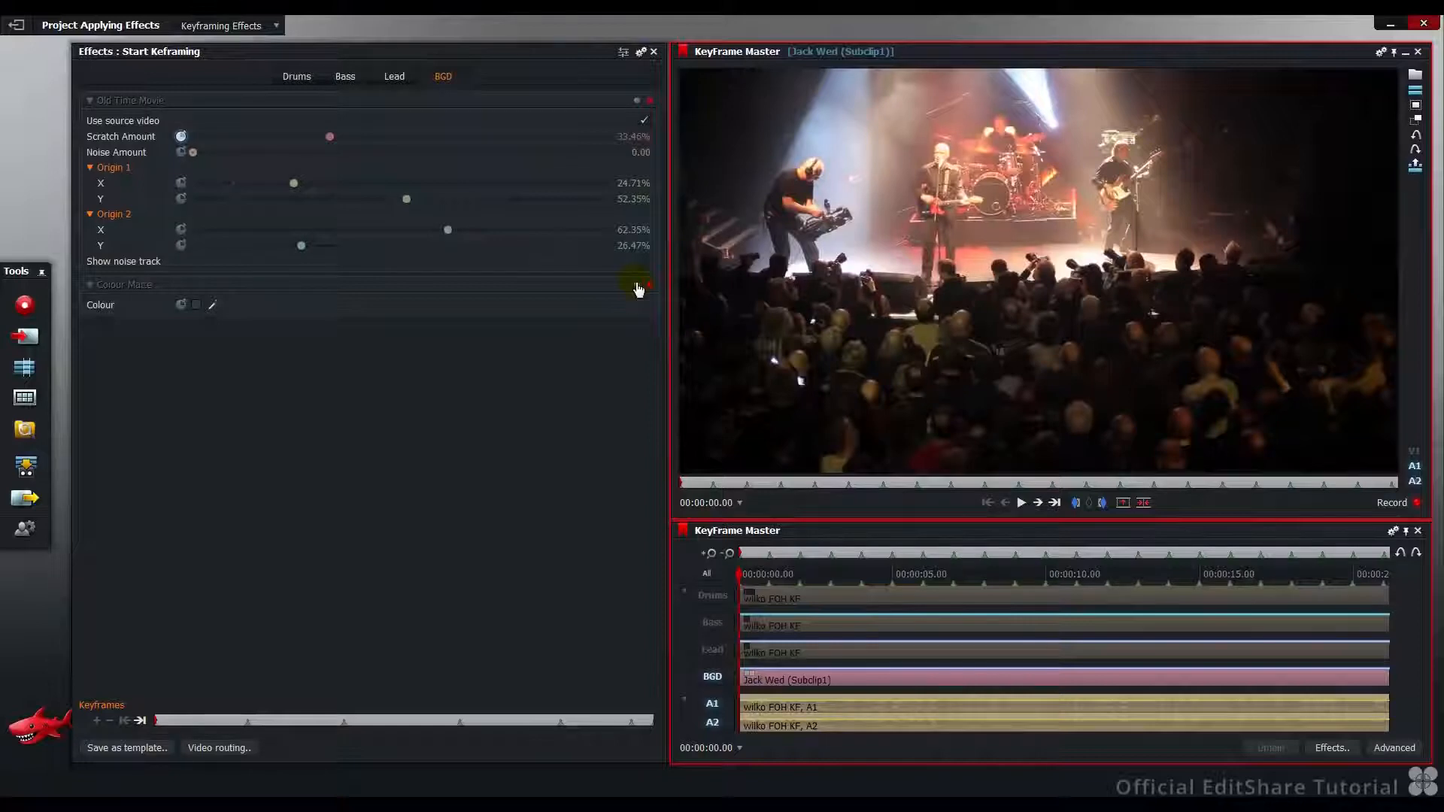
{"action": "left_click", "coordinate": [637, 286]}
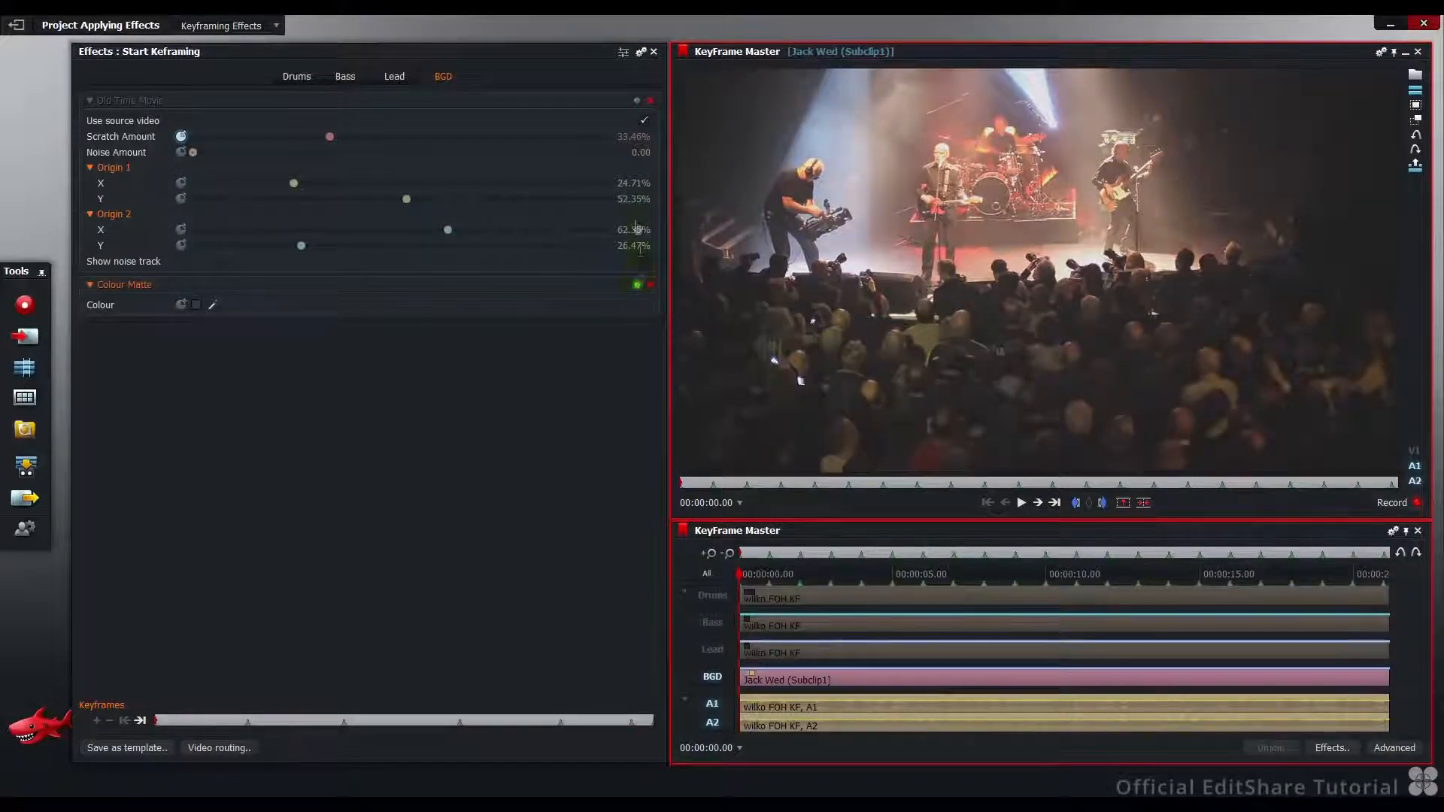
{"action": "left_click", "coordinate": [637, 102]}
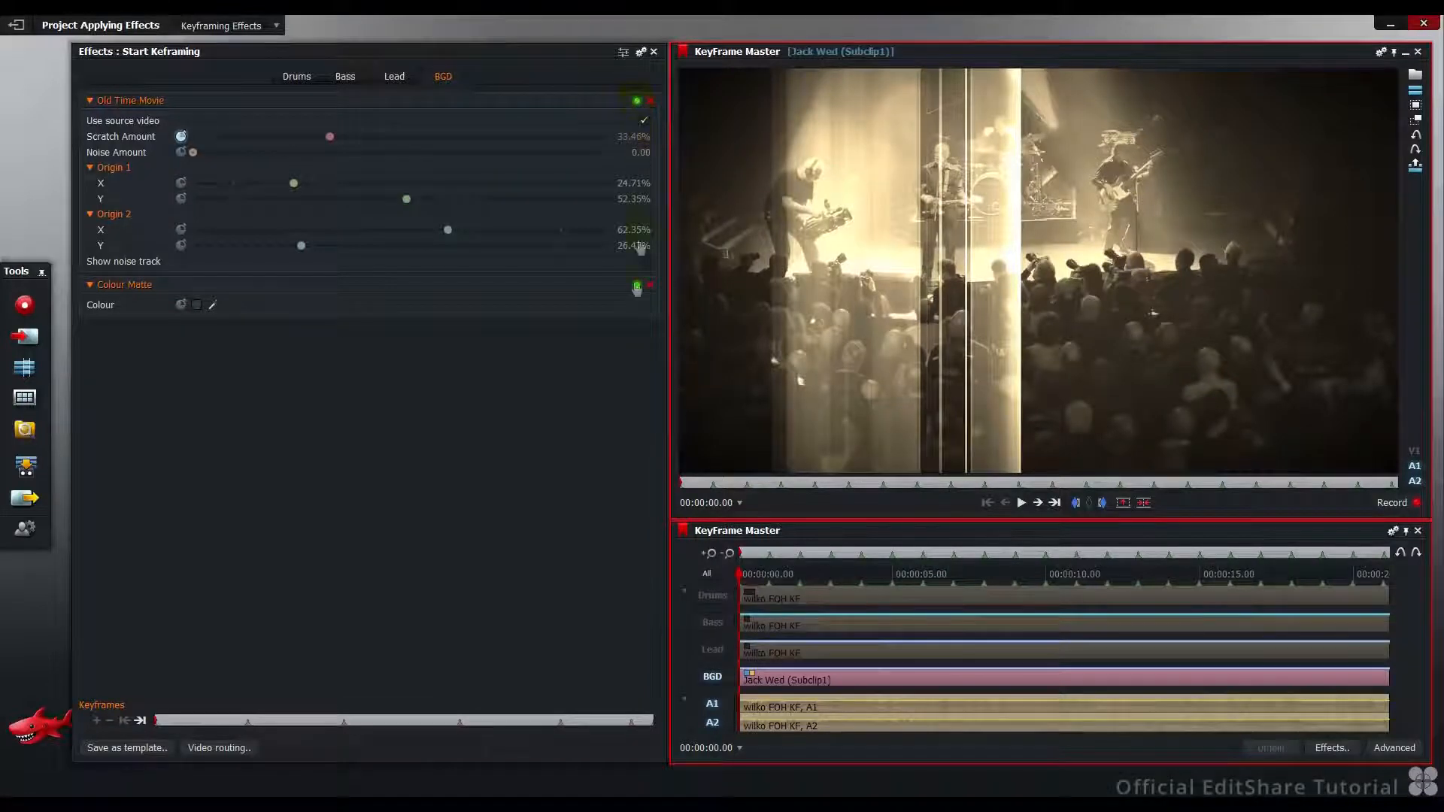
Switch the Lead, Bass and Drums tracks back on and scrub through the opening seconds of the sequence.
{"action": "left_click", "coordinate": [715, 651]}
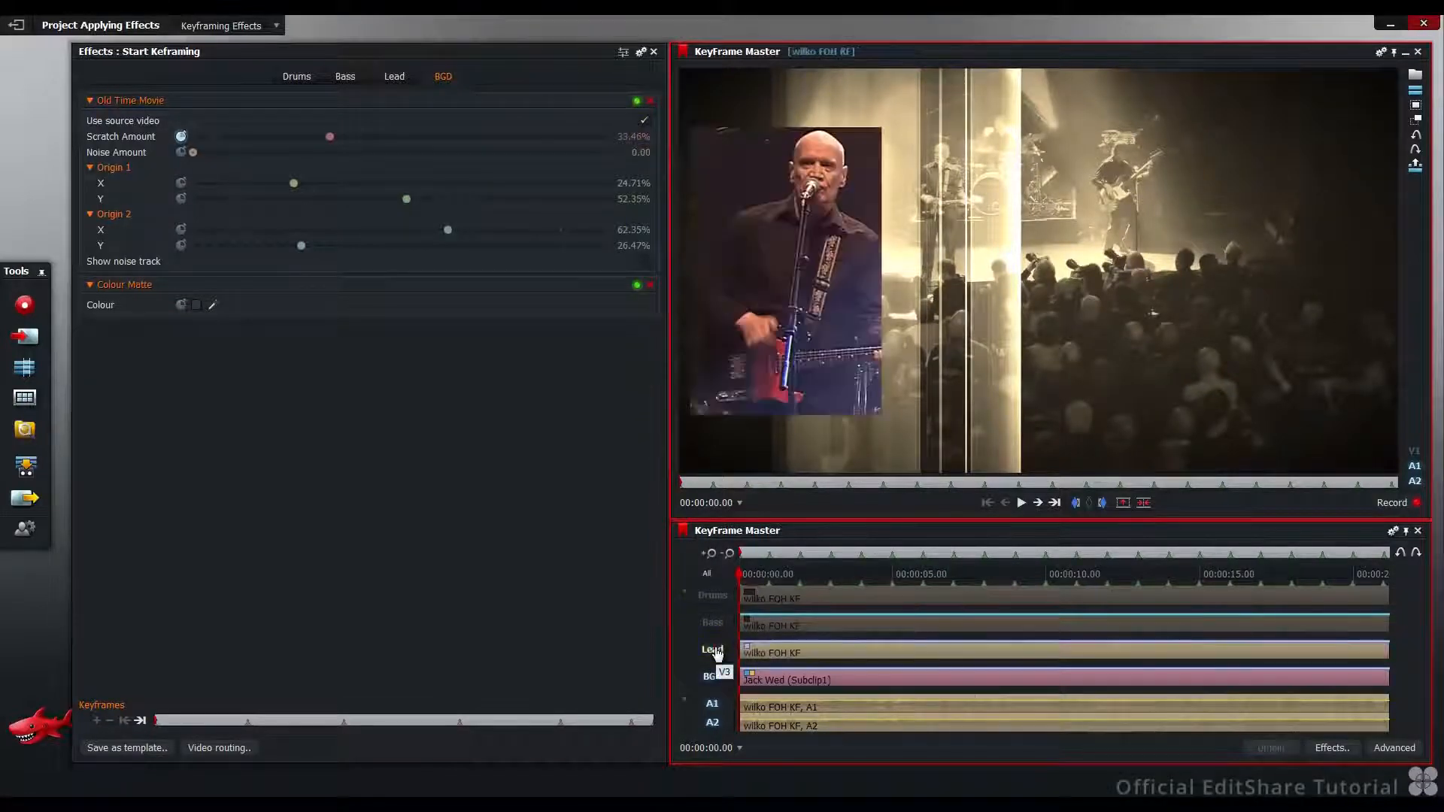
{"action": "left_click", "coordinate": [714, 623]}
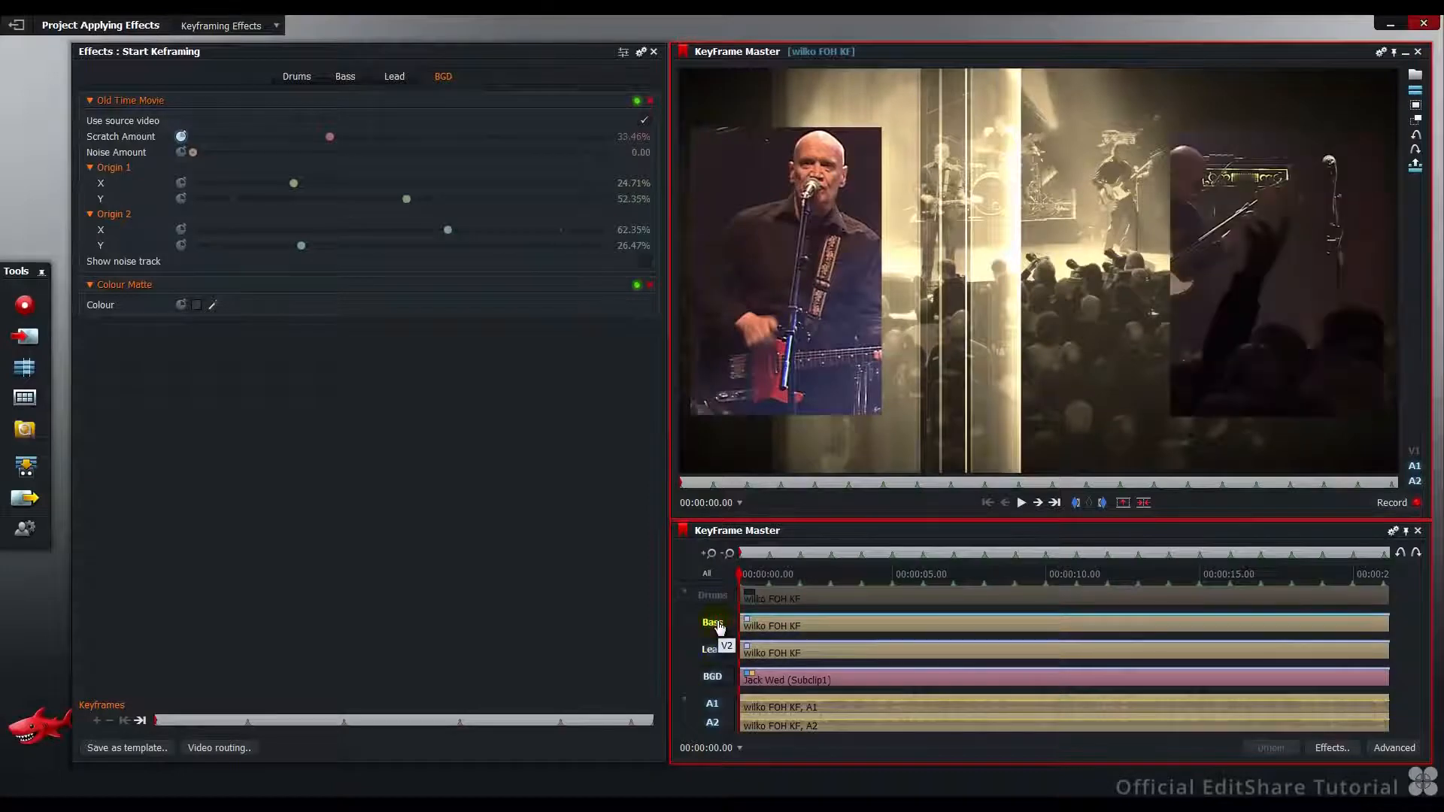
{"action": "left_click", "coordinate": [715, 597]}
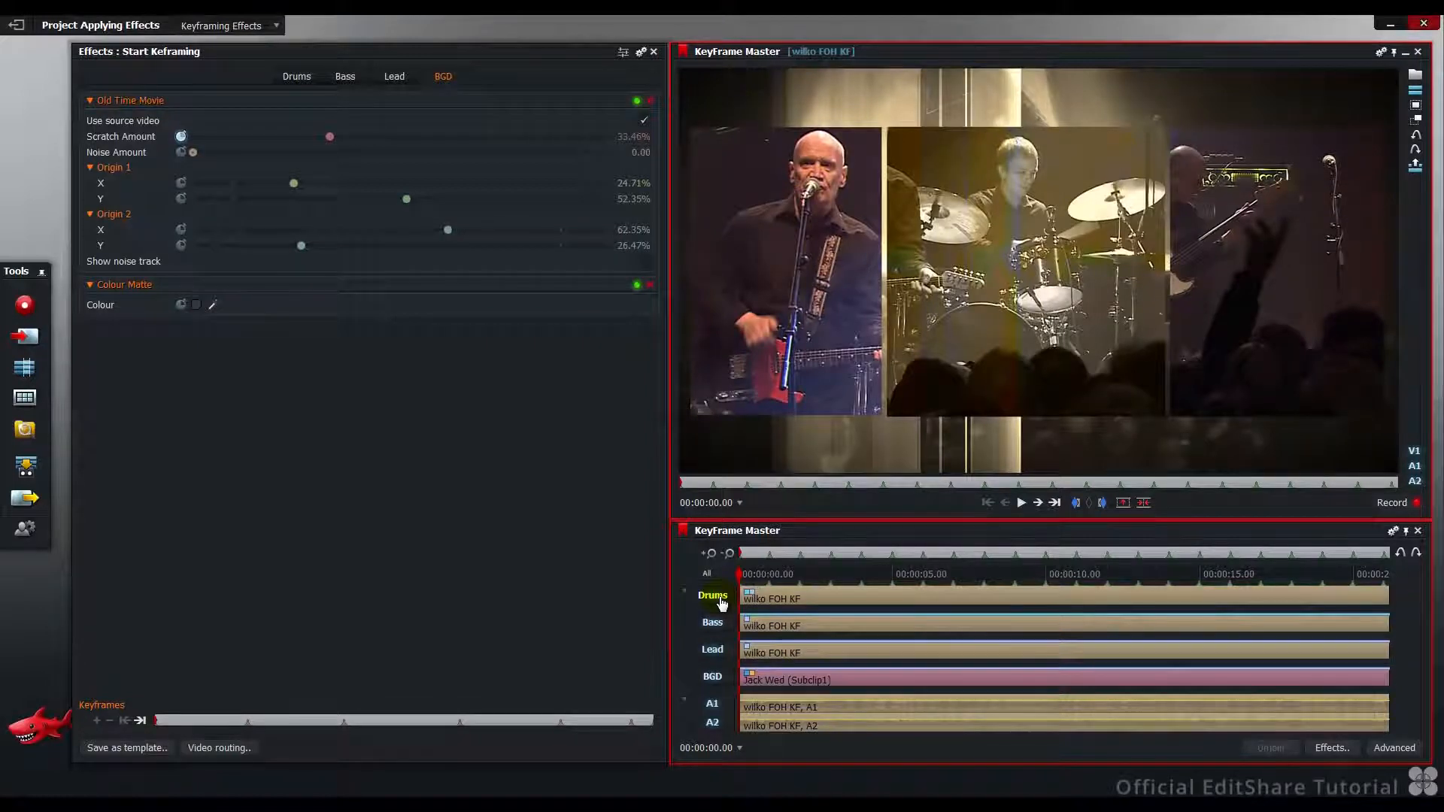
{"action": "left_click", "coordinate": [741, 575]}
{"action": "left_click_drag", "start_coordinate": [741, 576], "coordinate": [885, 572]}
{"action": "mouse_move", "coordinate": [908, 336]}
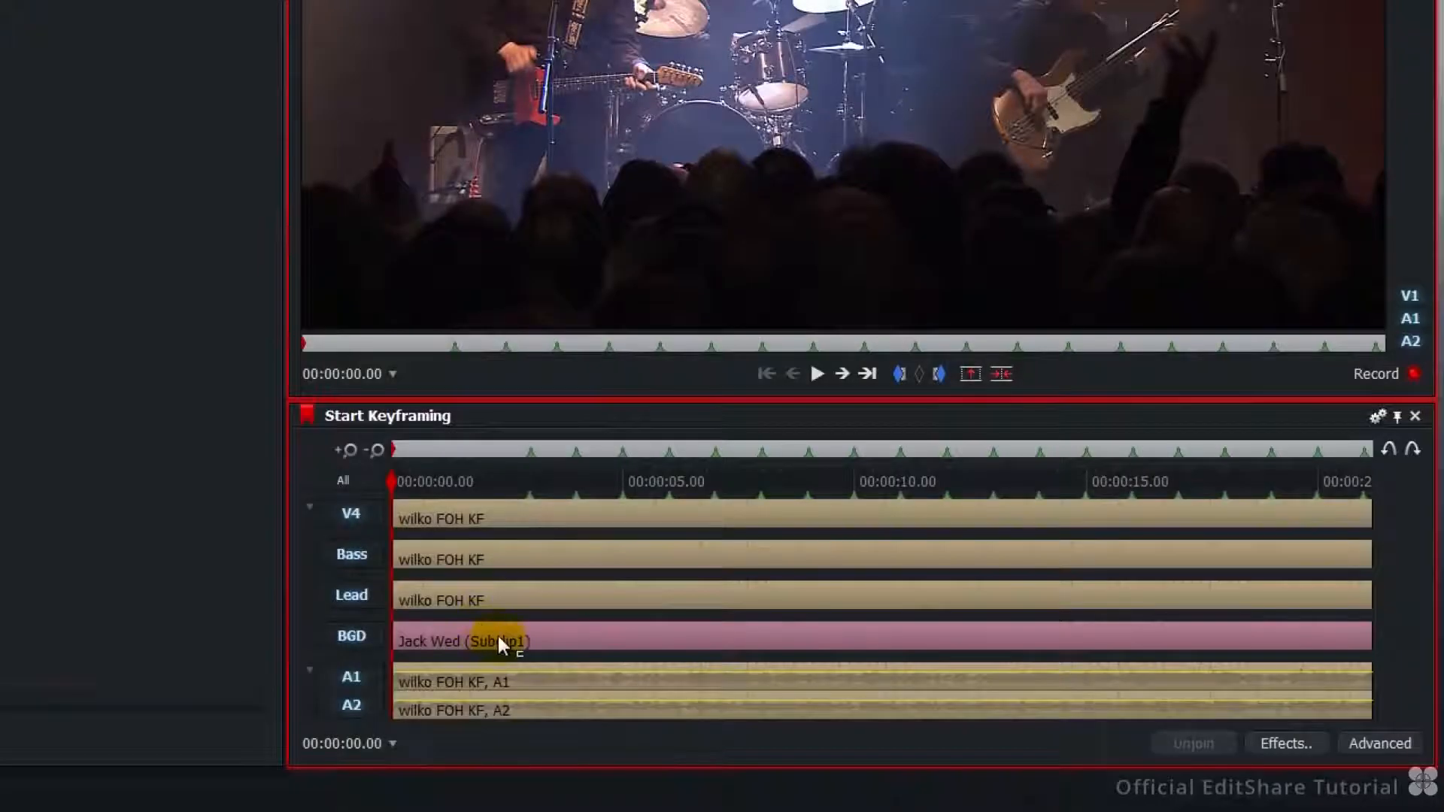
Rename video track V4 of the Start Keyframing sequence as Drums.
{"action": "left_click_drag", "start_coordinate": [434, 481], "coordinate": [465, 483]}
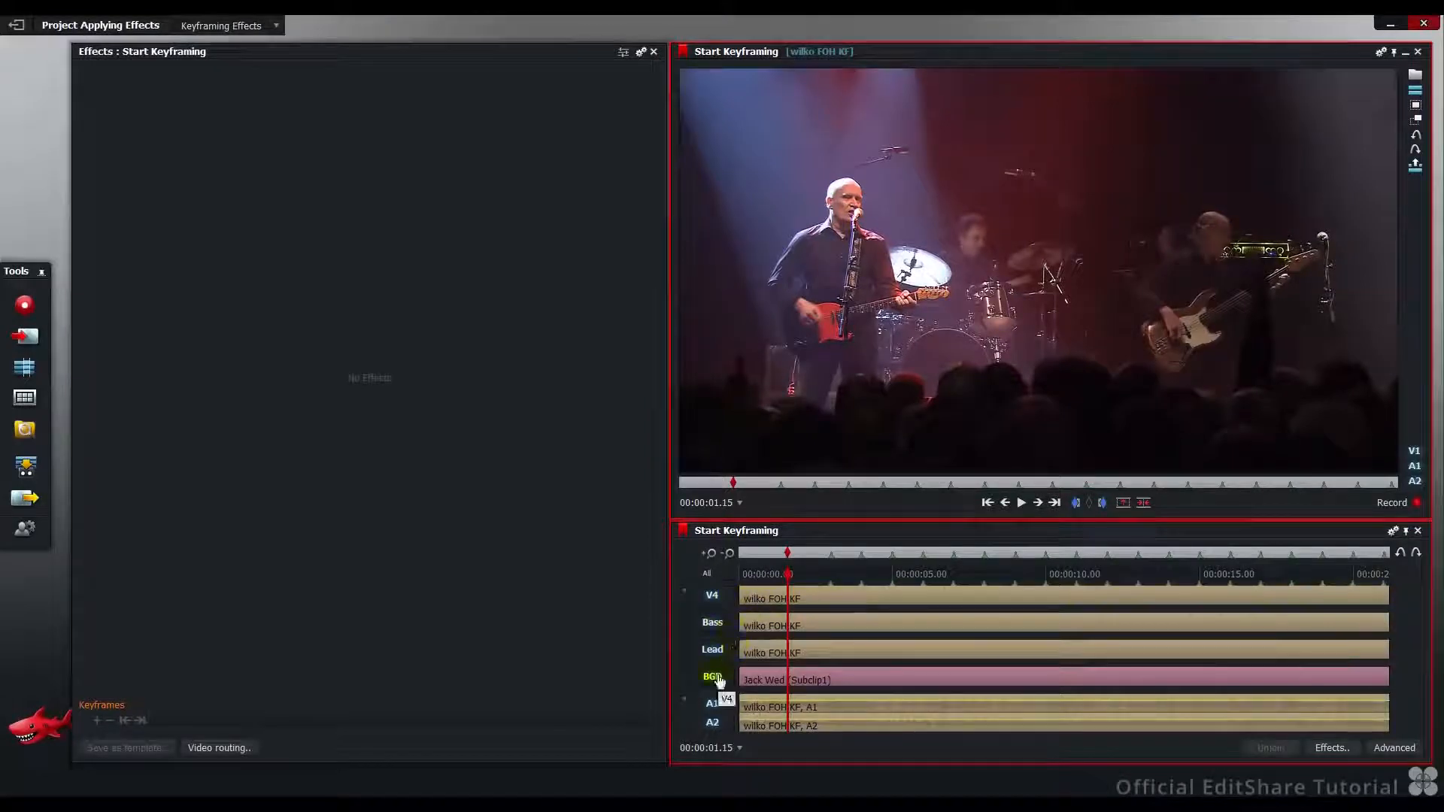
{"action": "right_click", "coordinate": [712, 600]}
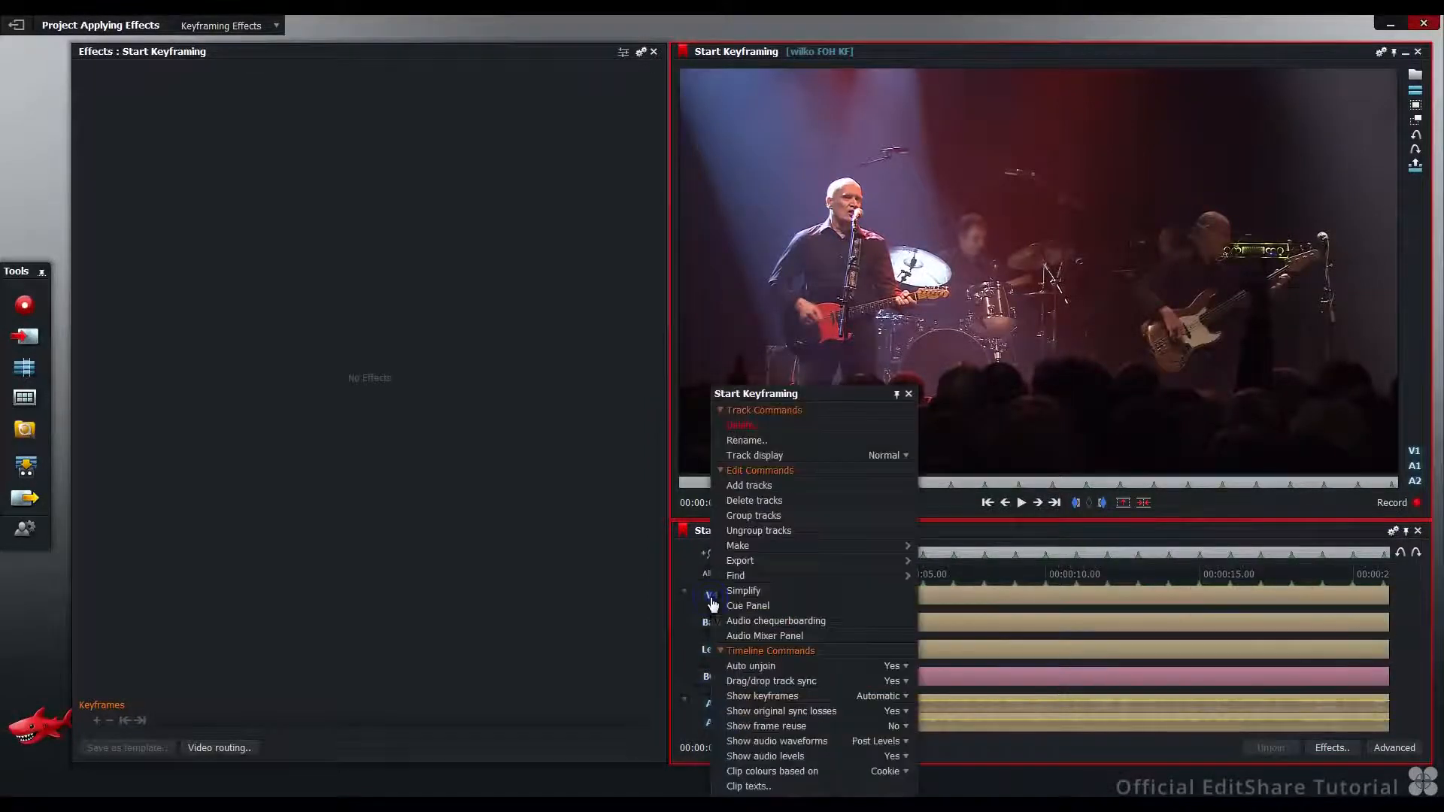
{"action": "left_click", "coordinate": [769, 443]}
{"action": "type", "text": "Drums"}
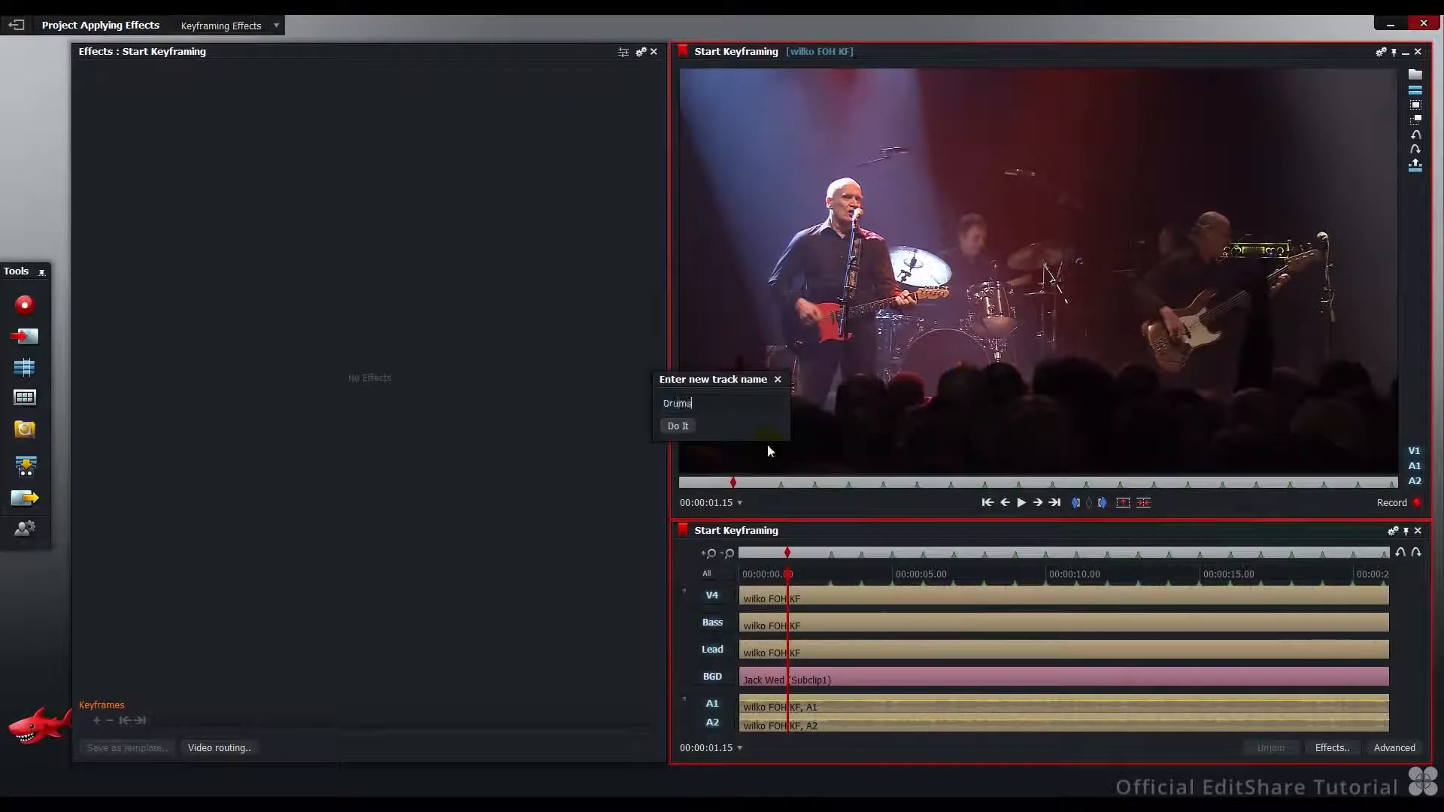
{"action": "key", "text": "Return"}
Check the sequence at timecodes 00:00:01.00 and 00:00:02.00, and return the playhead to the start.
{"action": "left_click_drag", "start_coordinate": [775, 575], "coordinate": [737, 572]}
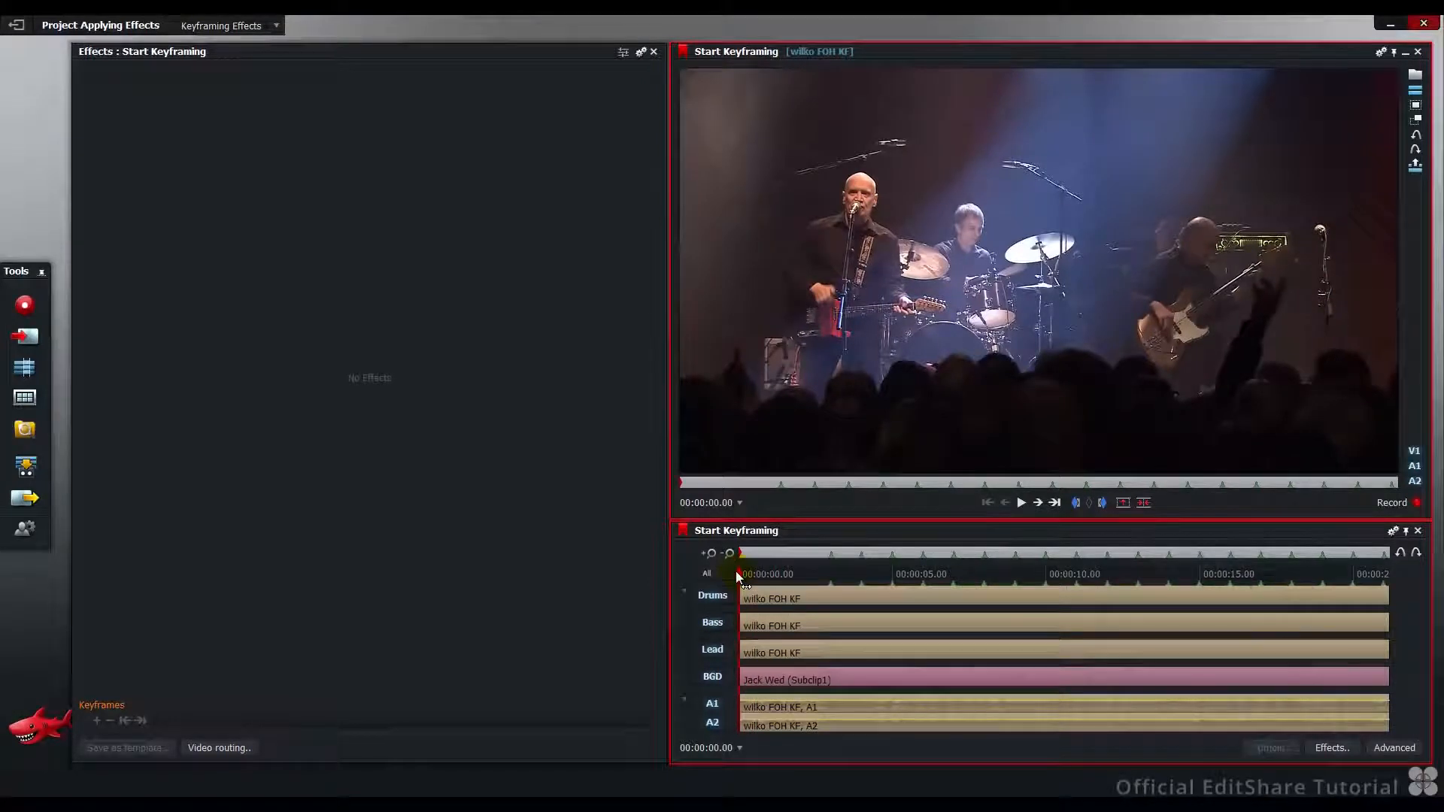
{"action": "left_click", "coordinate": [718, 505]}
{"action": "type", "text": "1"}
{"action": "key", "text": "Return"}
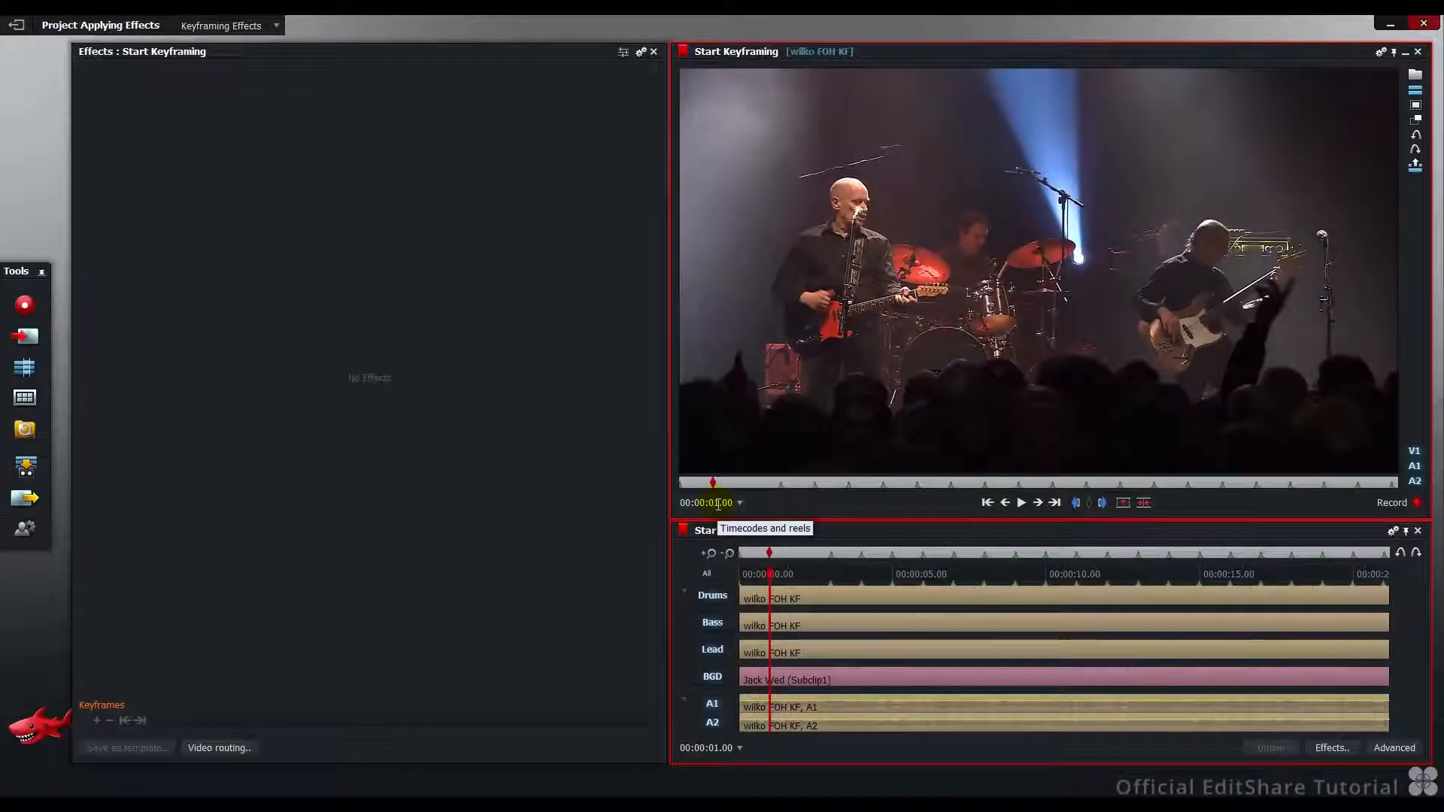
{"action": "left_click", "coordinate": [717, 505]}
{"action": "type", "text": "2"}
{"action": "key", "text": "Return"}
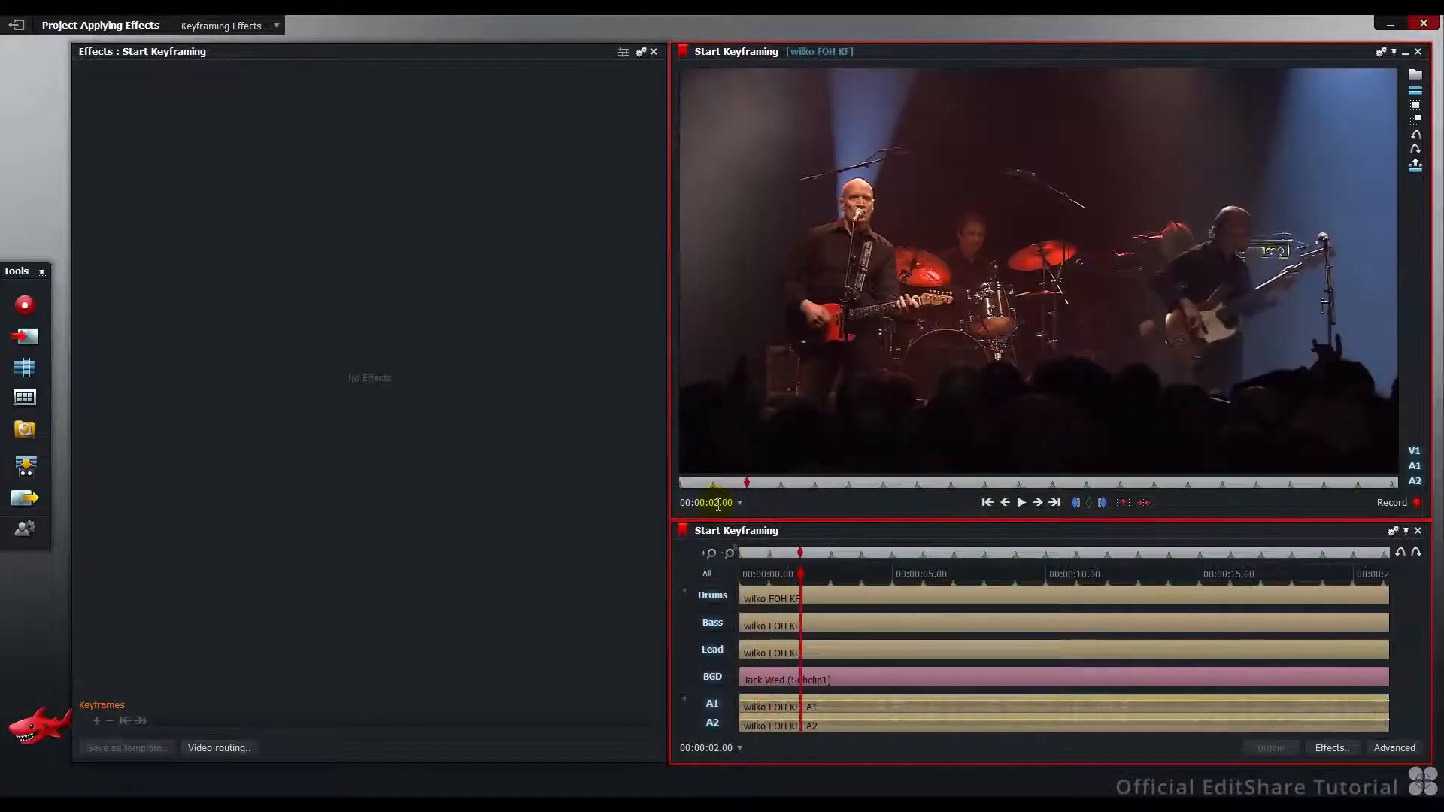
{"action": "left_click", "coordinate": [743, 574]}
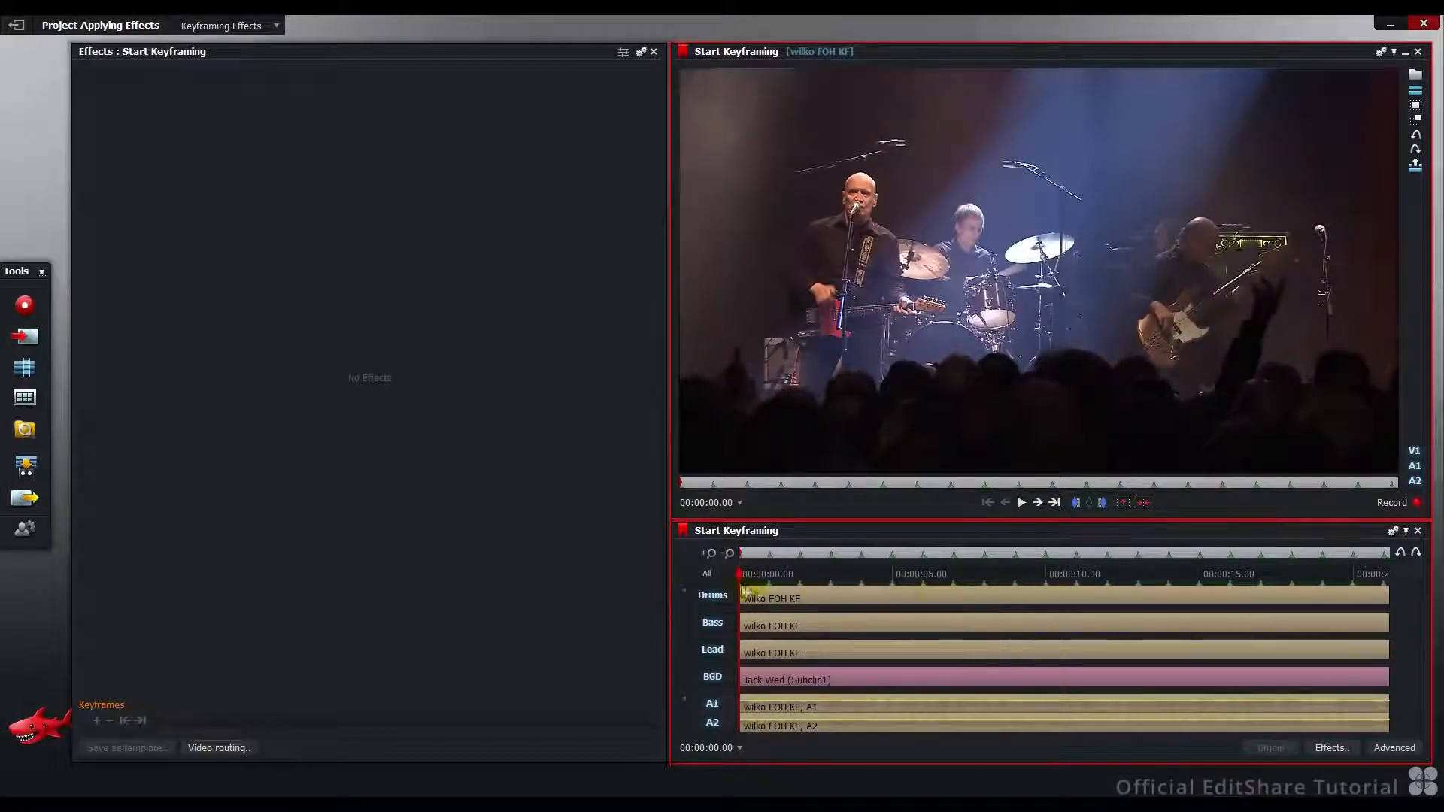
Disable the Drums, Bass and Lead tracks, leaving the BGD video track visible.
{"action": "left_click", "coordinate": [711, 596]}
{"action": "left_click", "coordinate": [714, 624]}
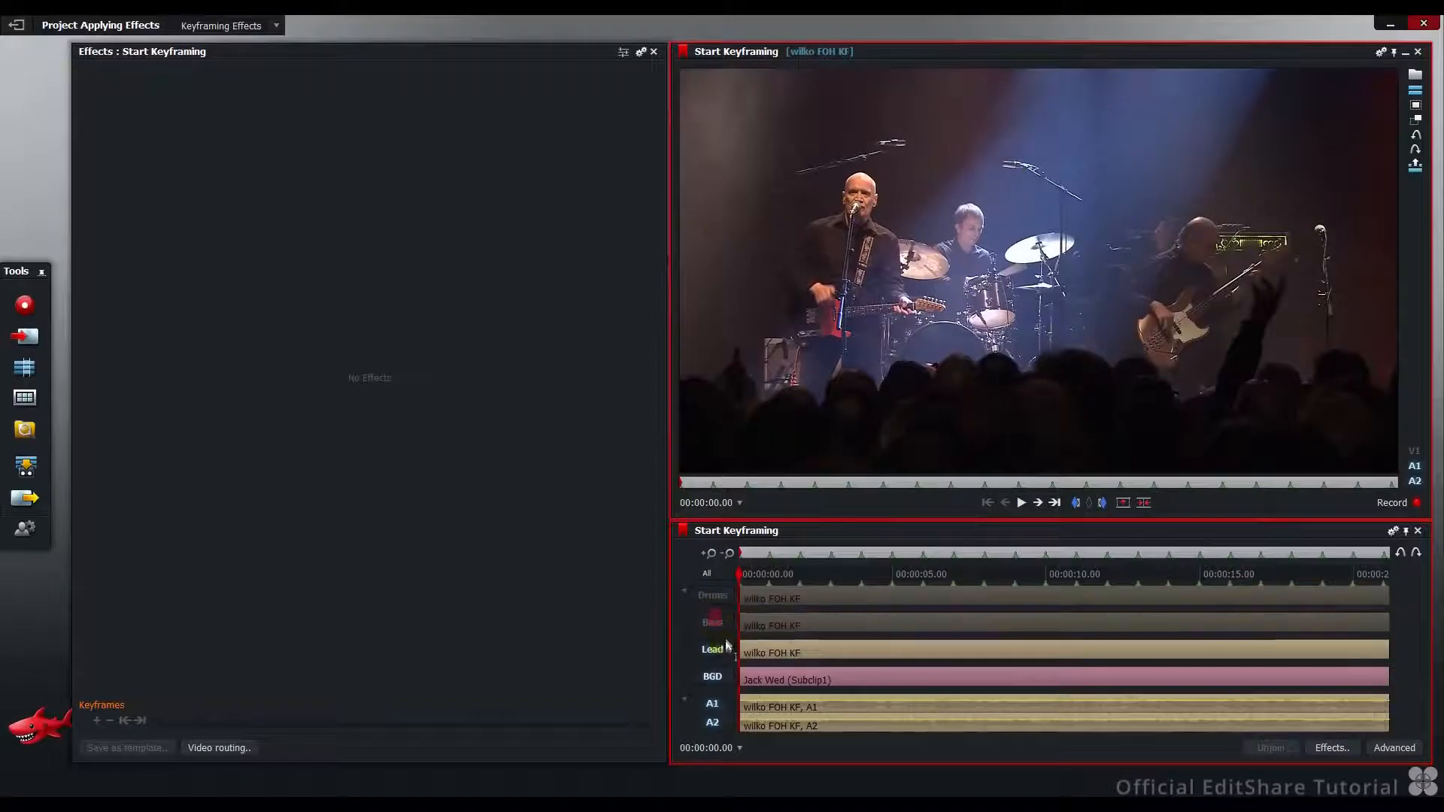
{"action": "left_click", "coordinate": [716, 650]}
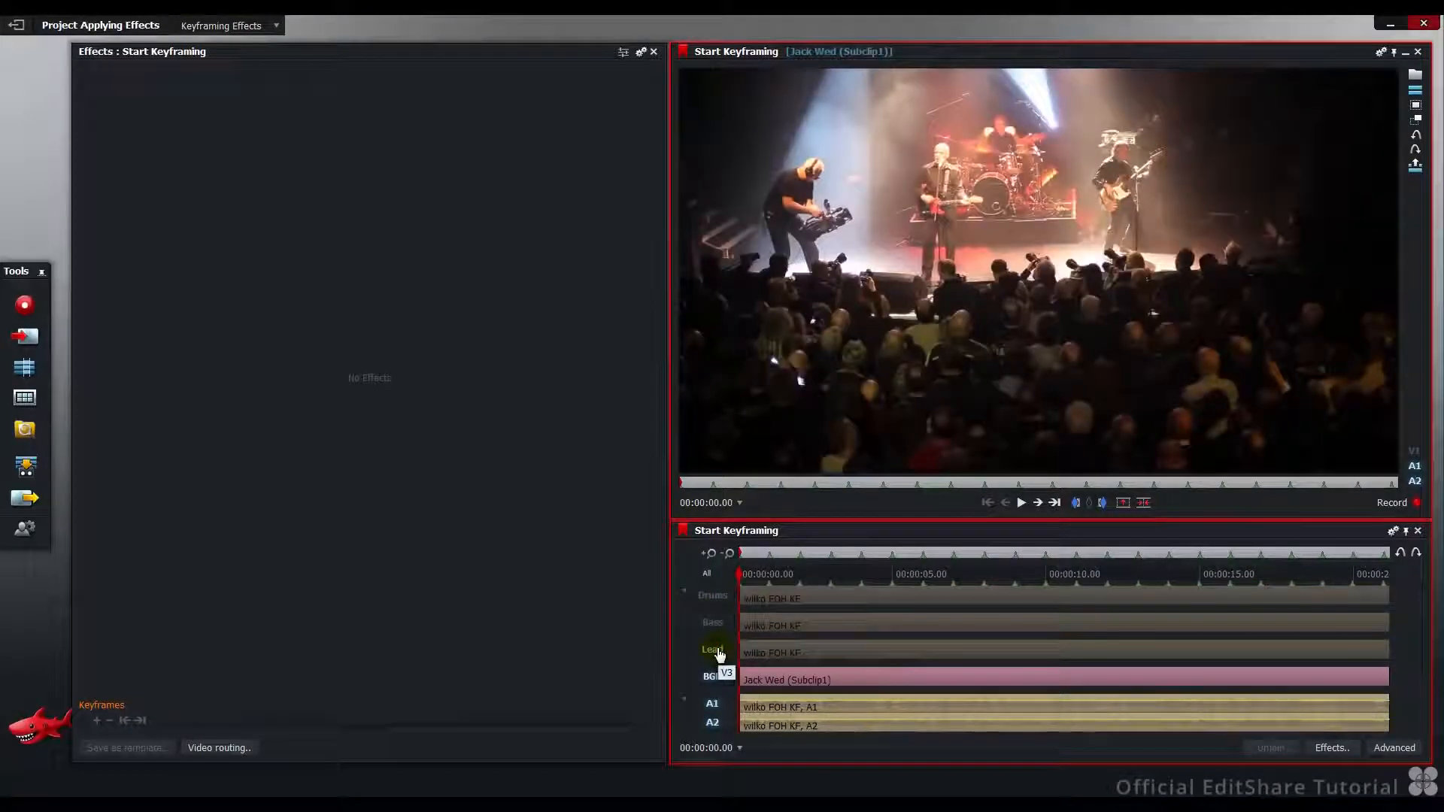
Add a Colour Matte effect to the clip on the BGD track.
{"action": "right_click", "coordinate": [775, 678]}
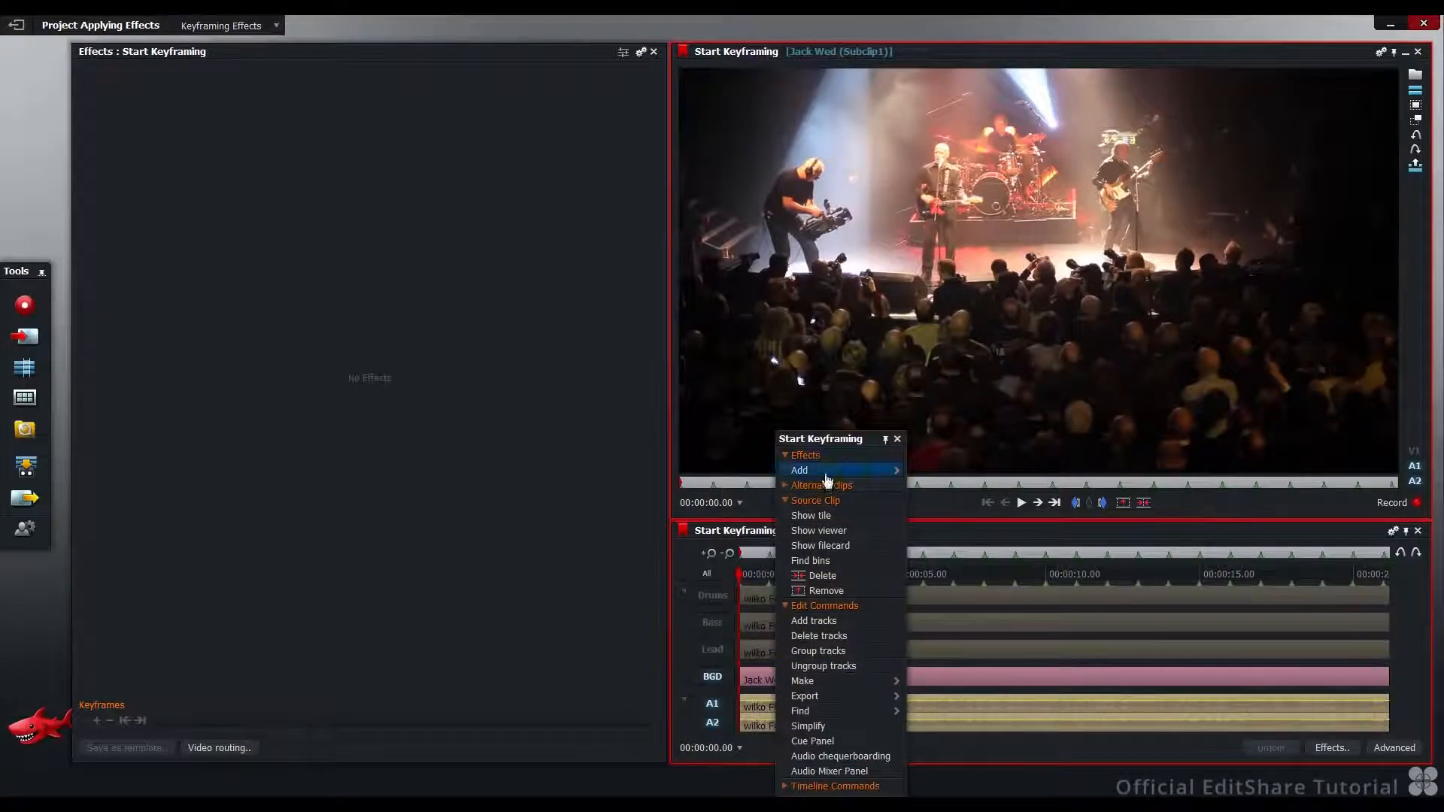
{"action": "mouse_move", "coordinate": [865, 471]}
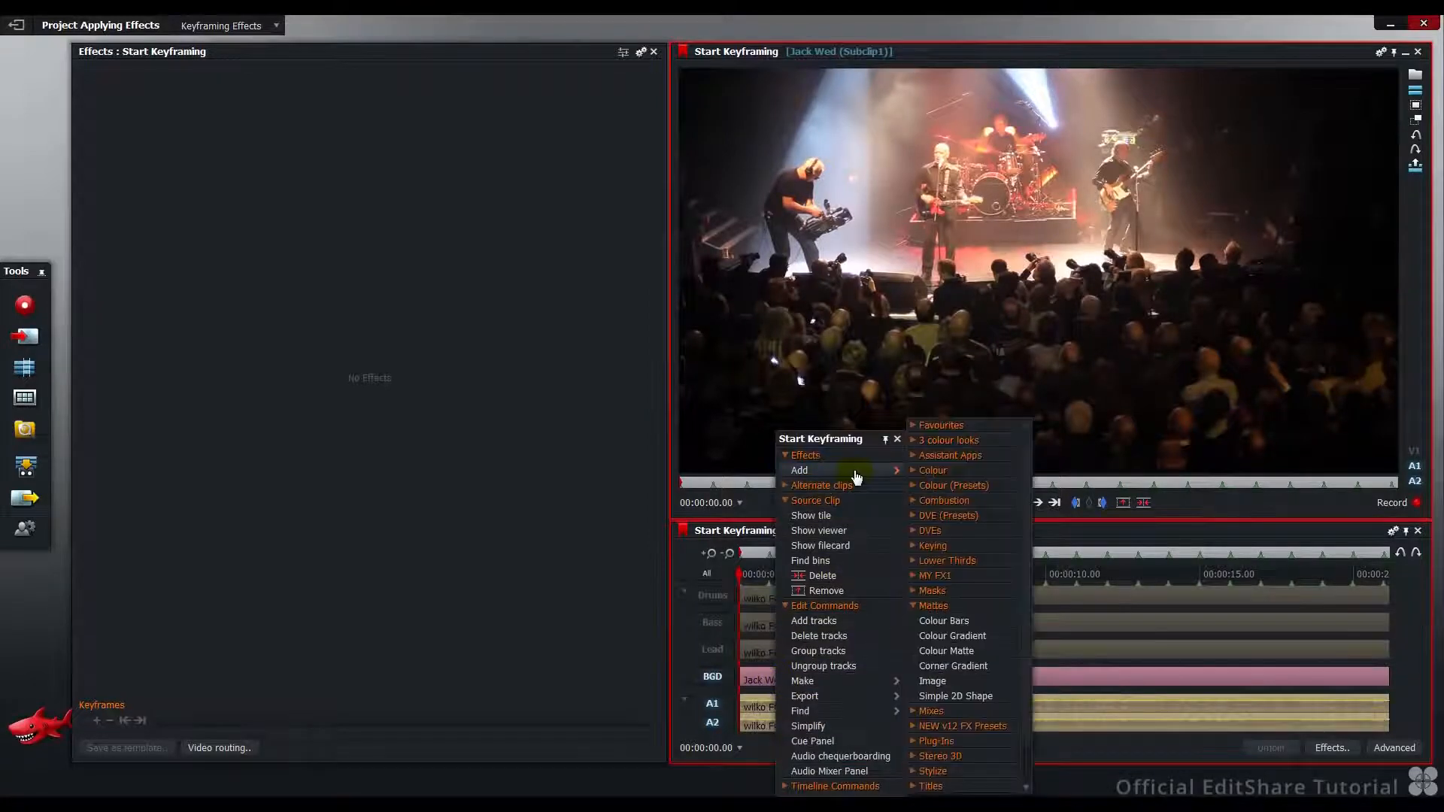
{"action": "left_click", "coordinate": [943, 653]}
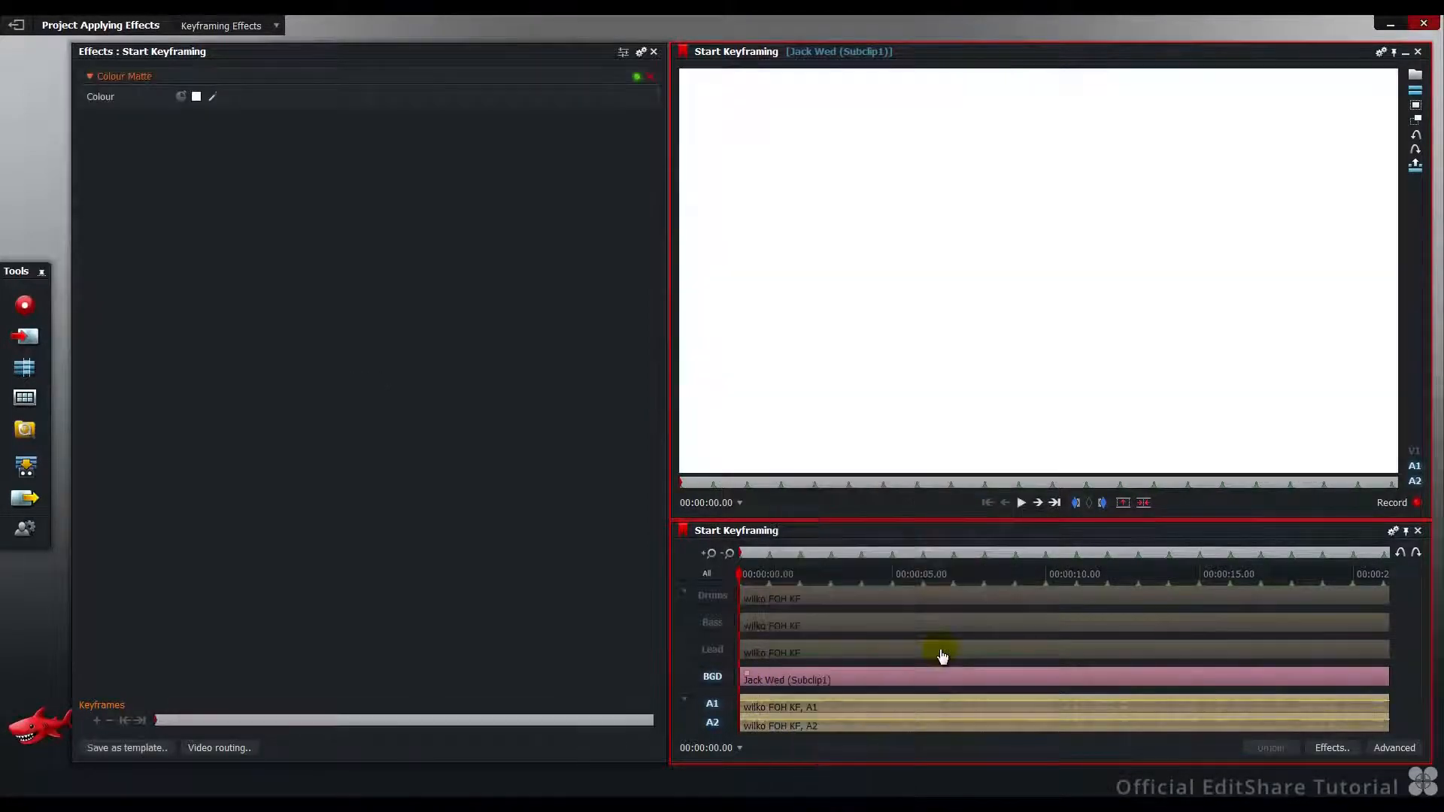
Set the Colour Matte's HSV value to 50% and its alpha to 61.
{"action": "left_click", "coordinate": [197, 98]}
{"action": "left_click", "coordinate": [261, 283]}
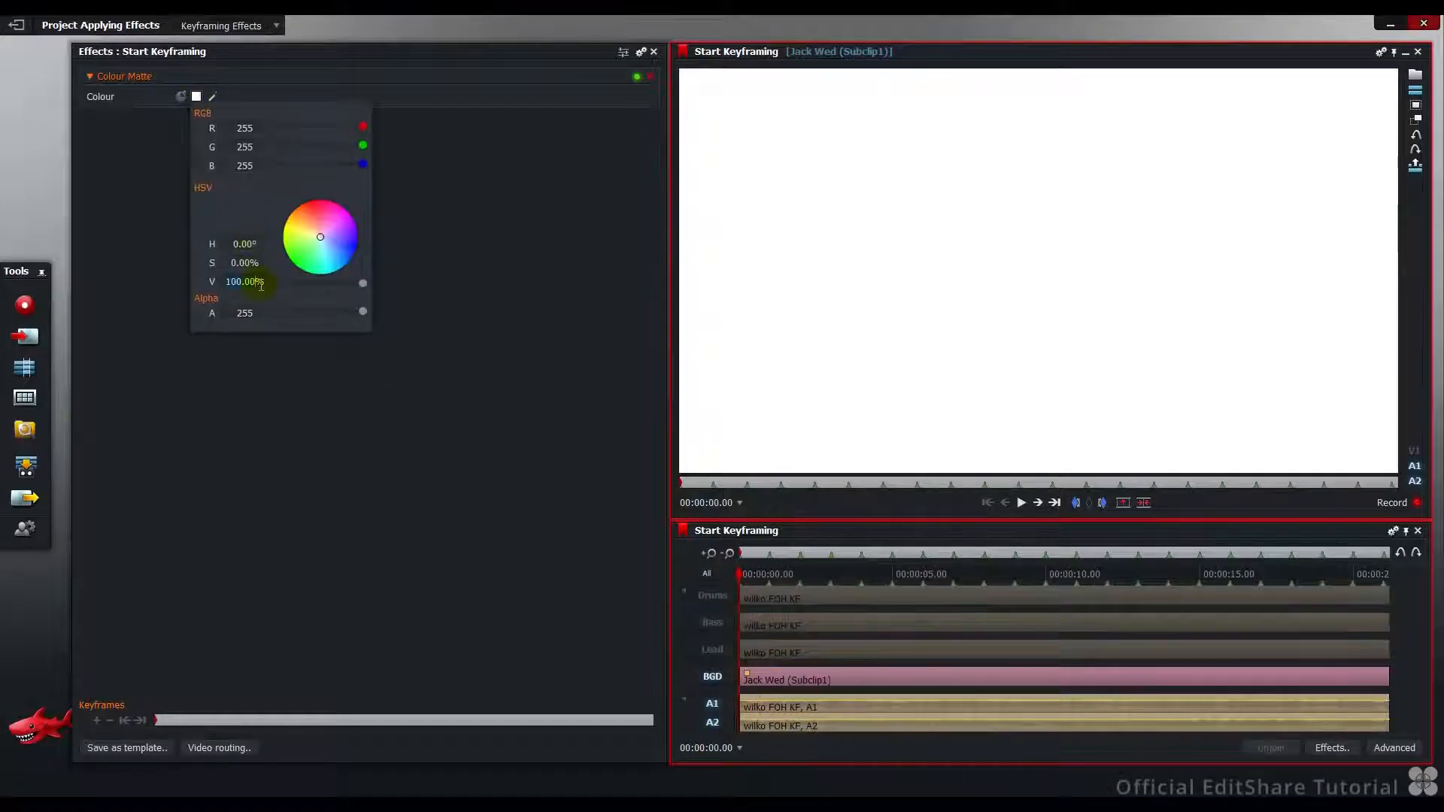
{"action": "type", "text": "50"}
{"action": "key", "text": "Return"}
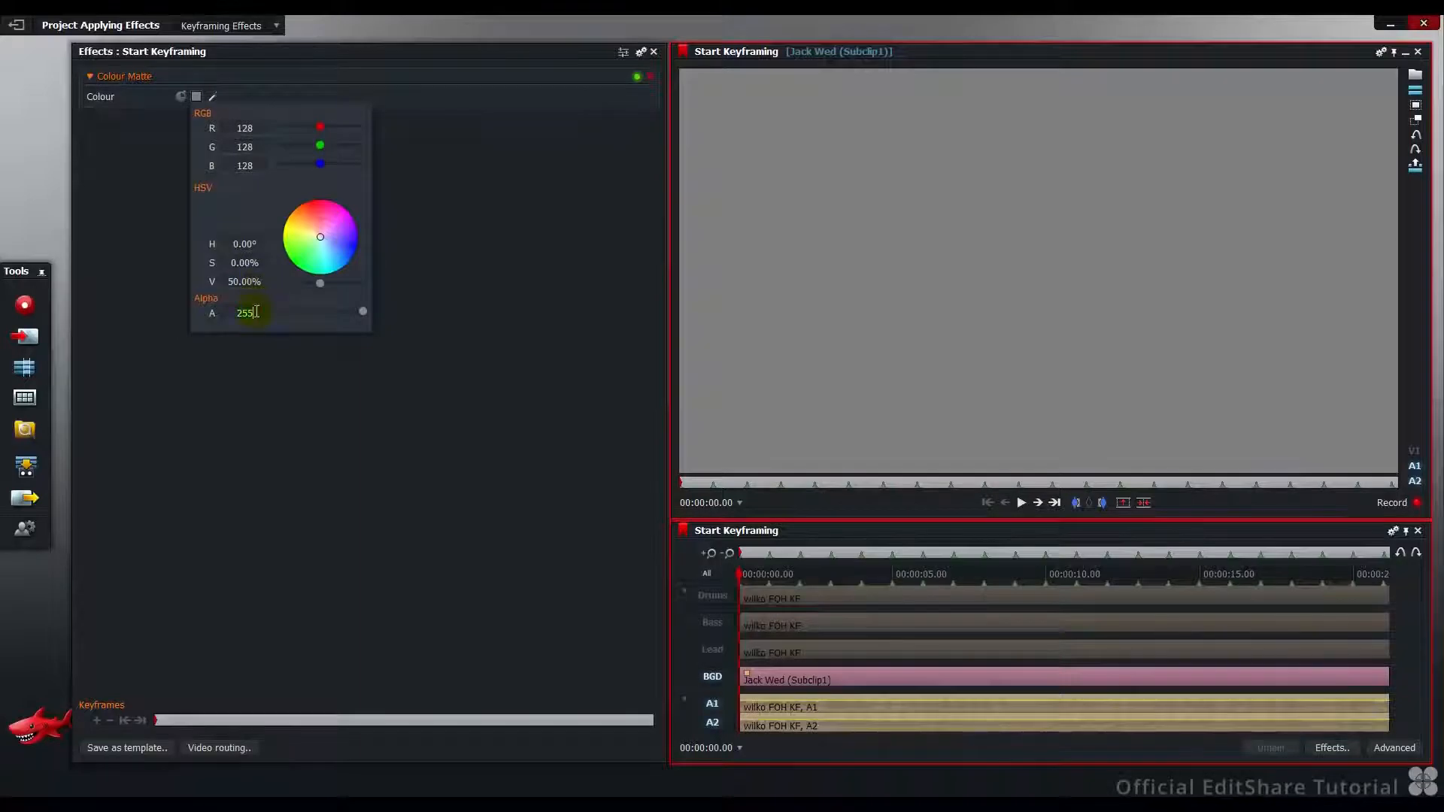
{"action": "left_click", "coordinate": [256, 312]}
{"action": "type", "text": "61"}
{"action": "key", "text": "Return"}
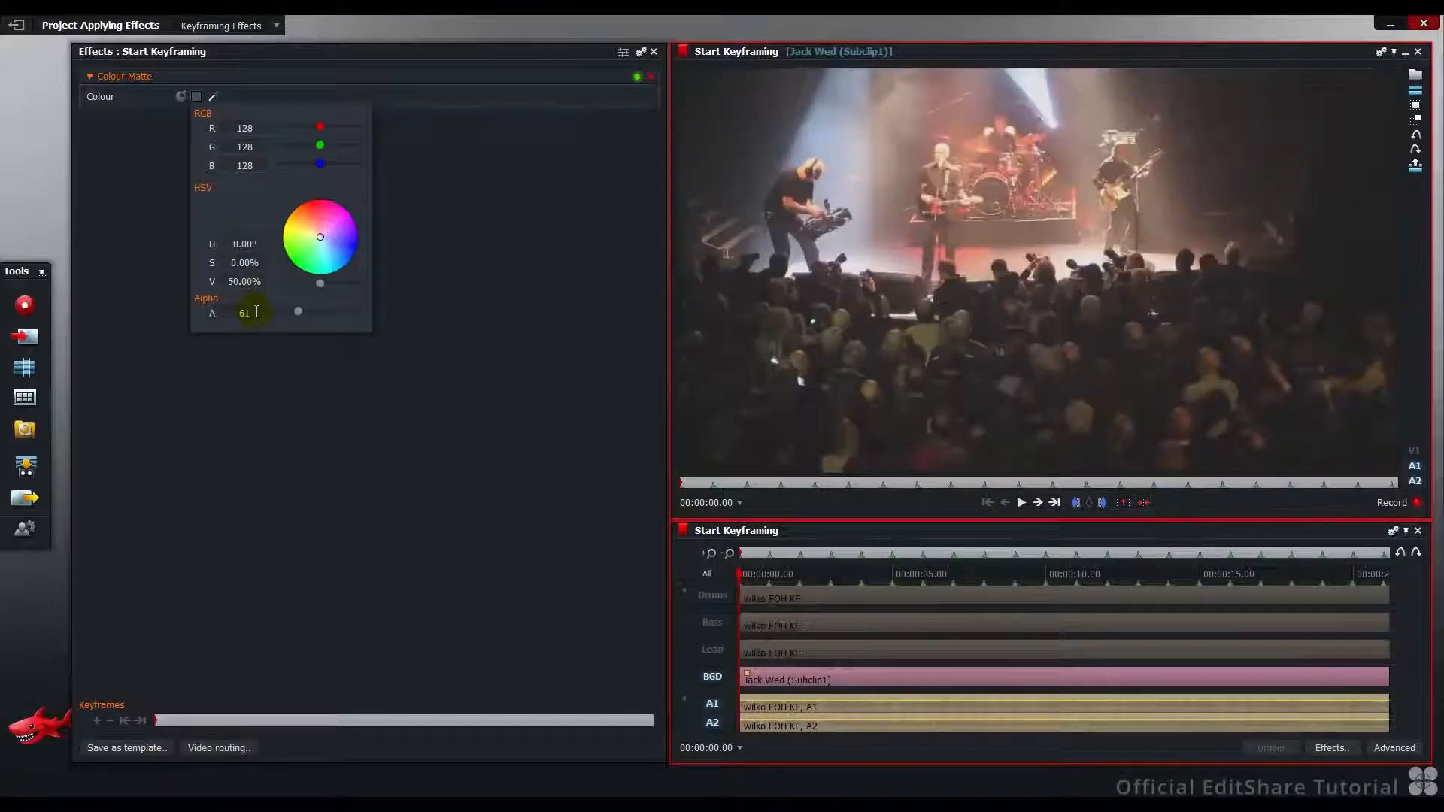
Add the Old Time Movie colour preset to the BGD clip.
{"action": "left_click", "coordinate": [774, 679]}
{"action": "right_click", "coordinate": [773, 679]}
{"action": "left_click", "coordinate": [929, 470]}
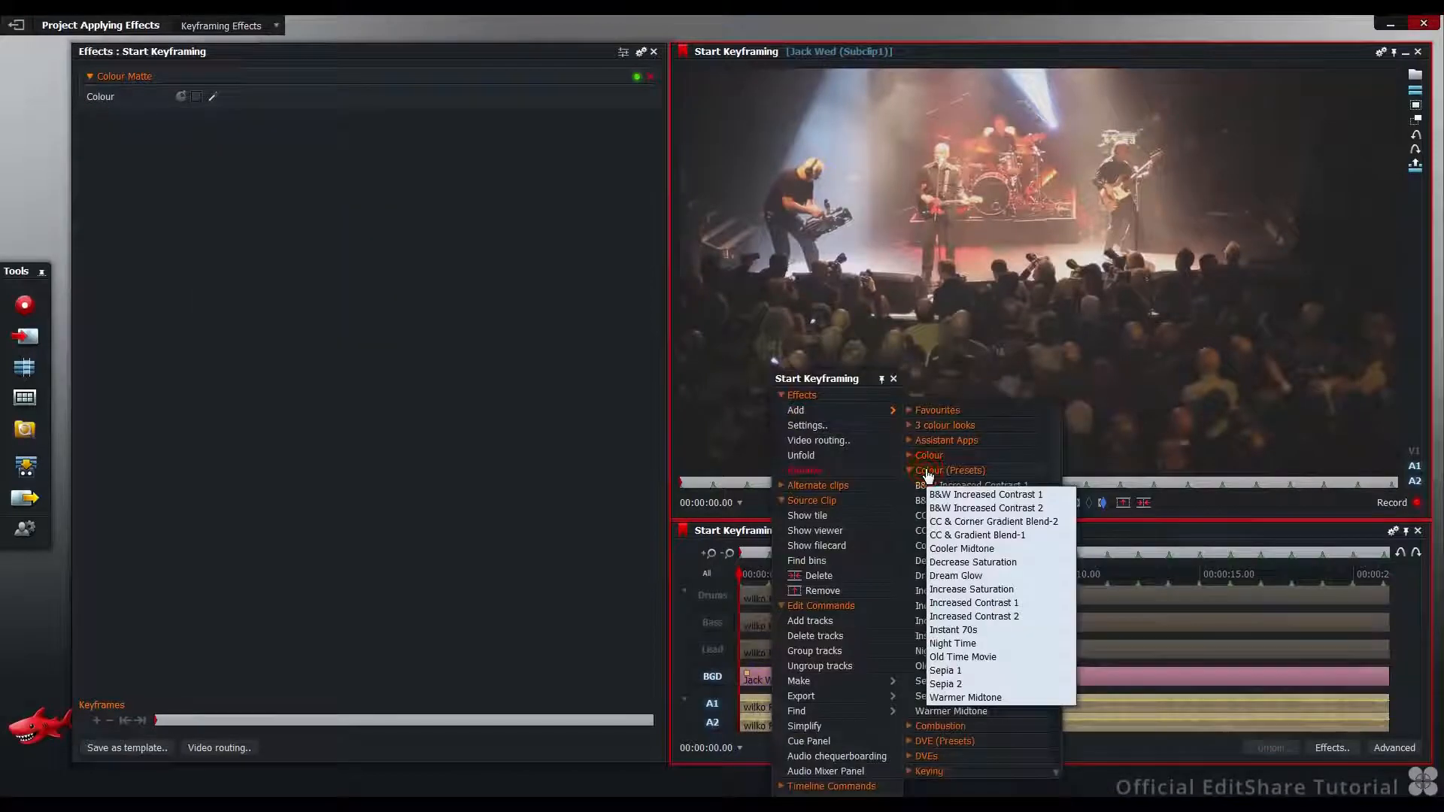
{"action": "left_click", "coordinate": [950, 666]}
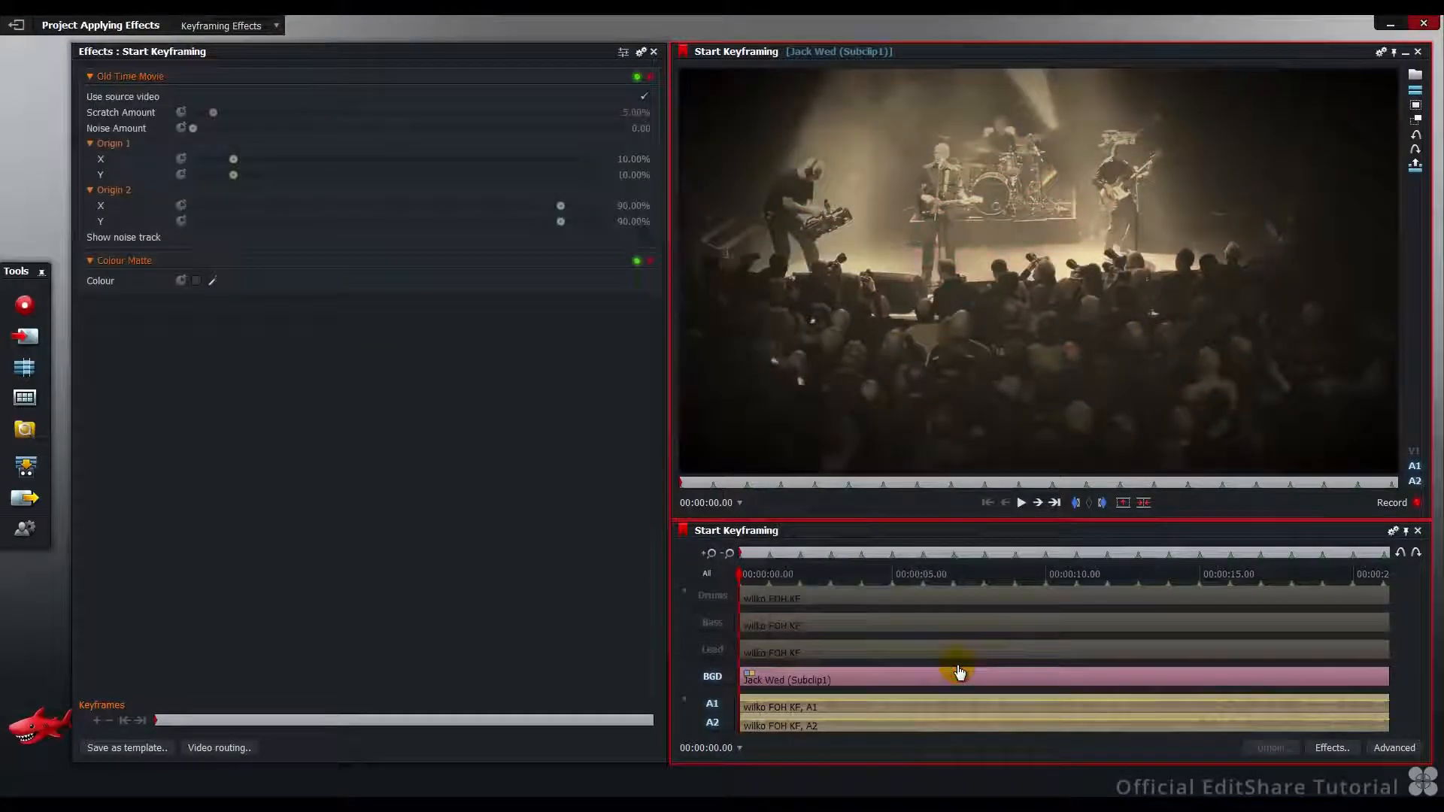
Set Old Time Movie's Scratch Amount to 67%, Origin 1 to X 24.71%, Y 52.35%, and Origin 2 to X 62.35%, Y 26.47%.
{"action": "left_click", "coordinate": [646, 112]}
{"action": "type", "text": "67"}
{"action": "key", "text": "Return"}
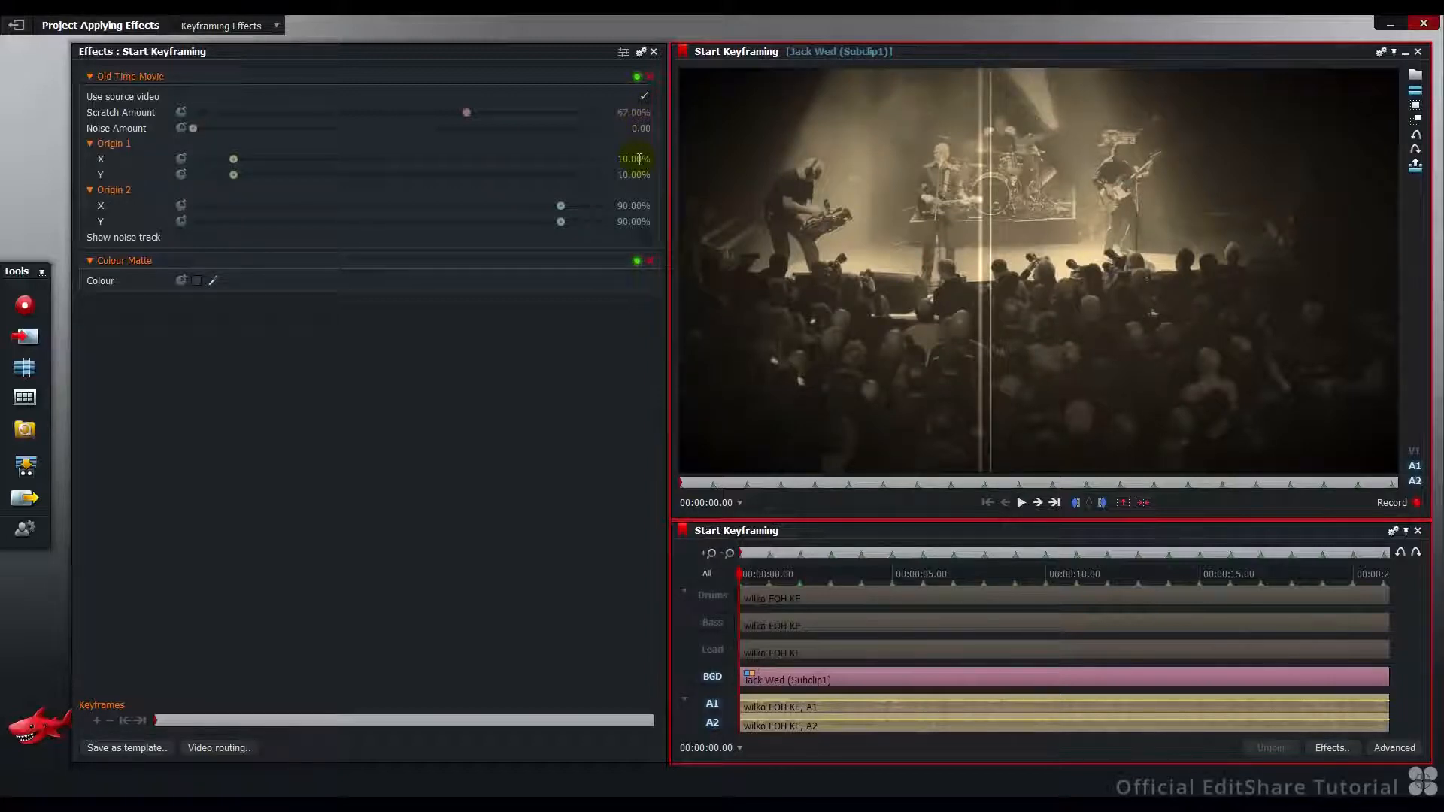
{"action": "key", "text": "Tab"}
{"action": "type", "text": "52.3"}
{"action": "type", "text": "5"}
{"action": "key", "text": "Tab"}
{"action": "type", "text": "62"}
{"action": "key", "text": "Tab"}
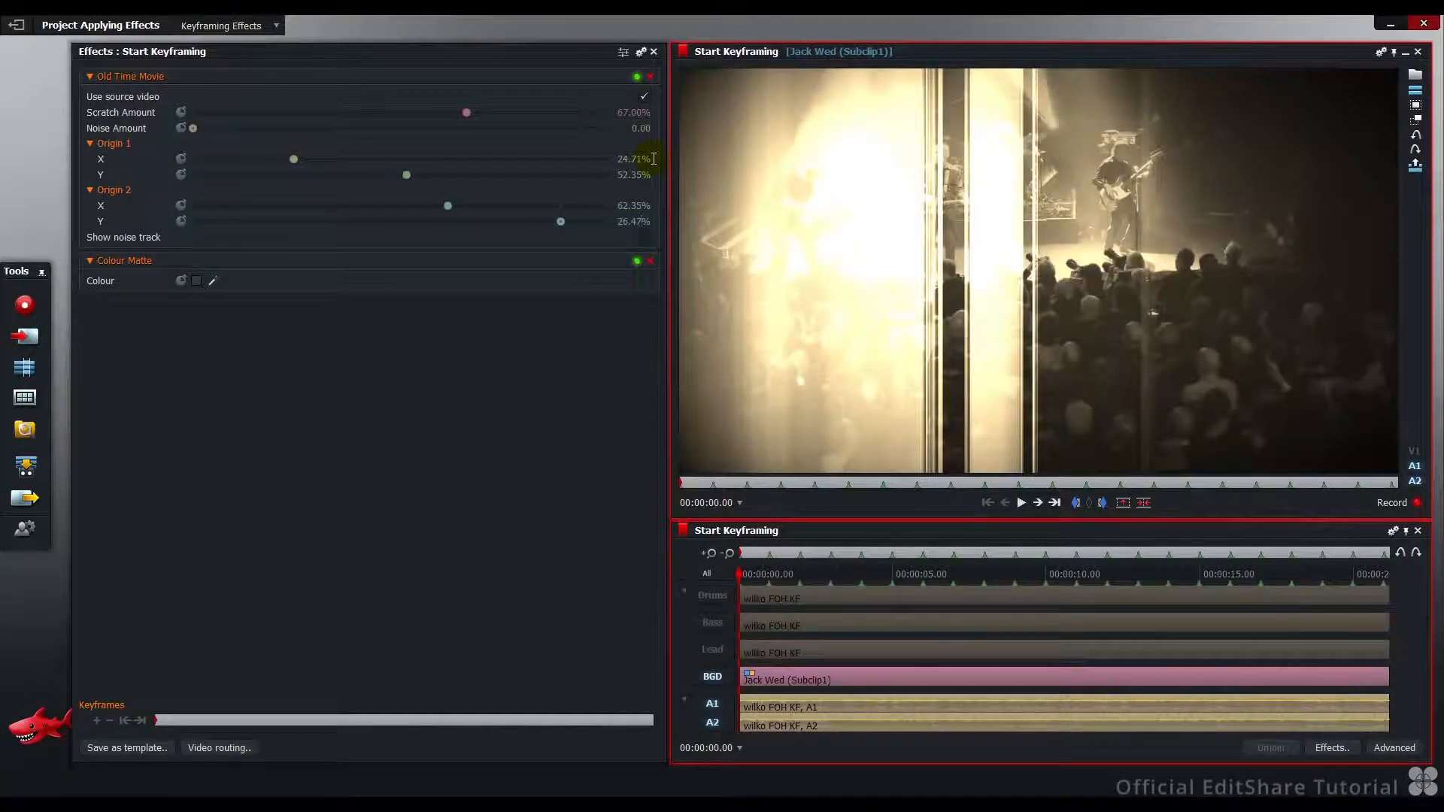
{"action": "key", "text": "Return"}
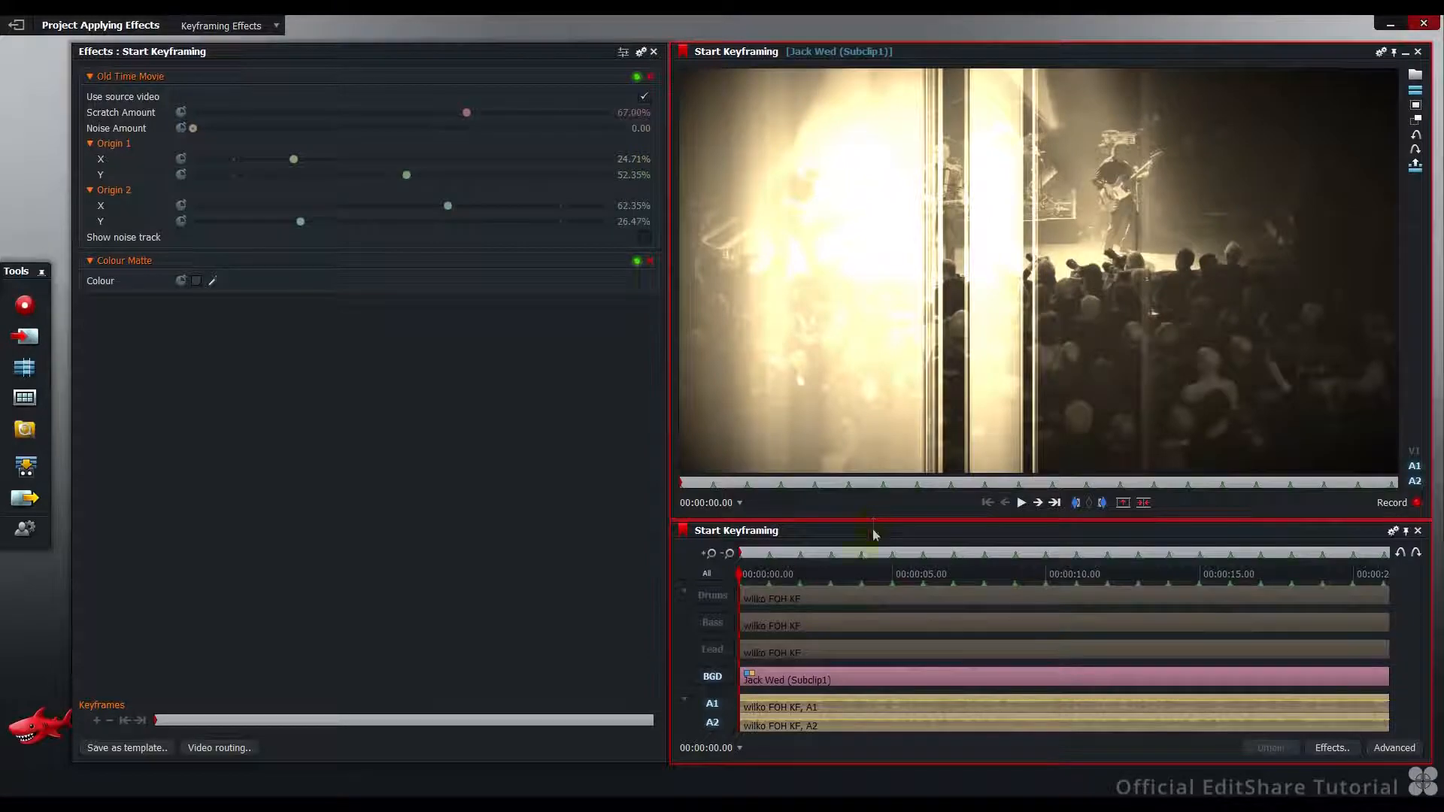
With the playhead at the start, re-enable the Lead track and add a DVE effect to its clip, expanding the Crop parameters.
{"action": "left_click", "coordinate": [751, 576]}
{"action": "mouse_move", "coordinate": [751, 575]}
{"action": "left_mouse_down"}
{"action": "mouse_move", "coordinate": [1256, 603]}
{"action": "mouse_move", "coordinate": [733, 570]}
{"action": "left_mouse_up"}
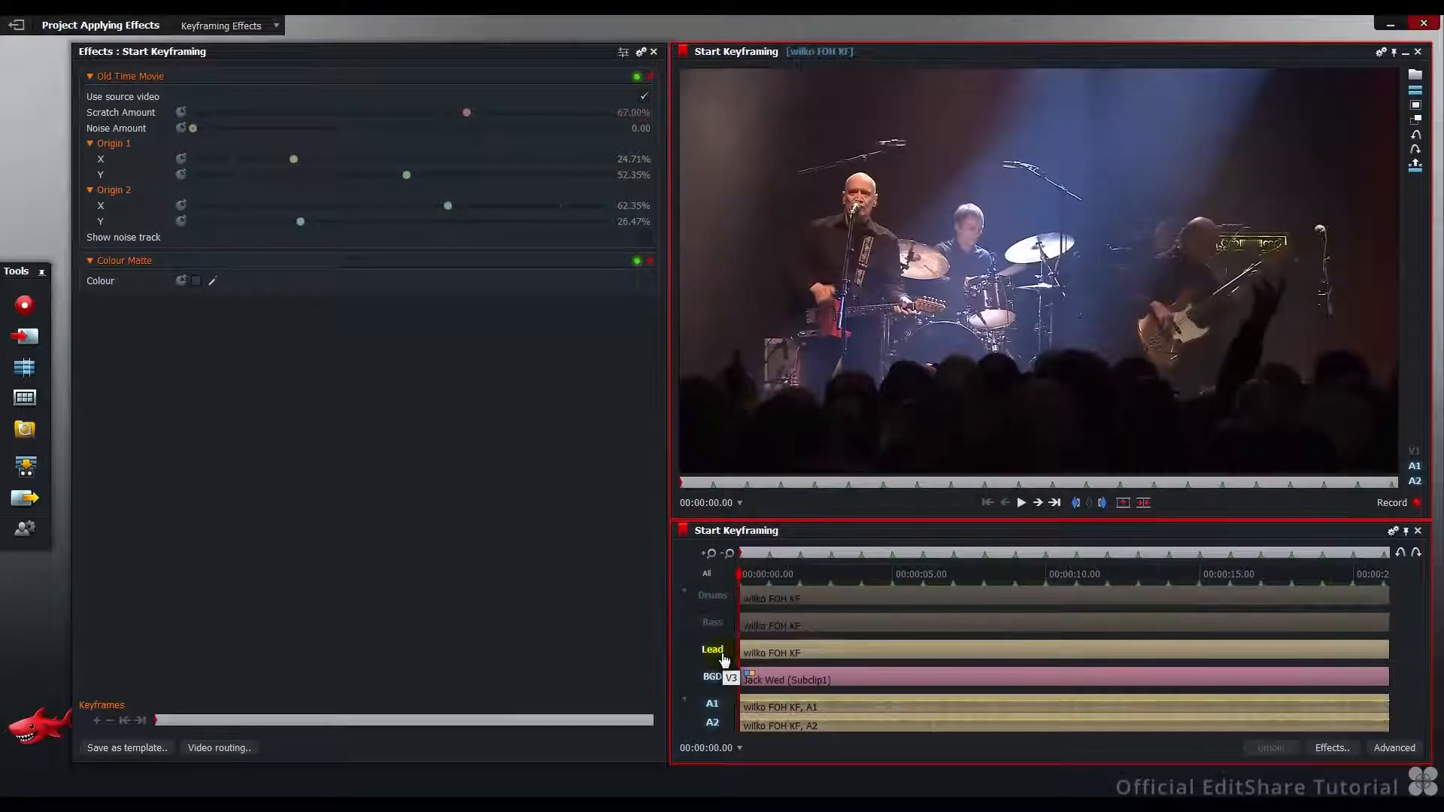
{"action": "right_click", "coordinate": [755, 649]}
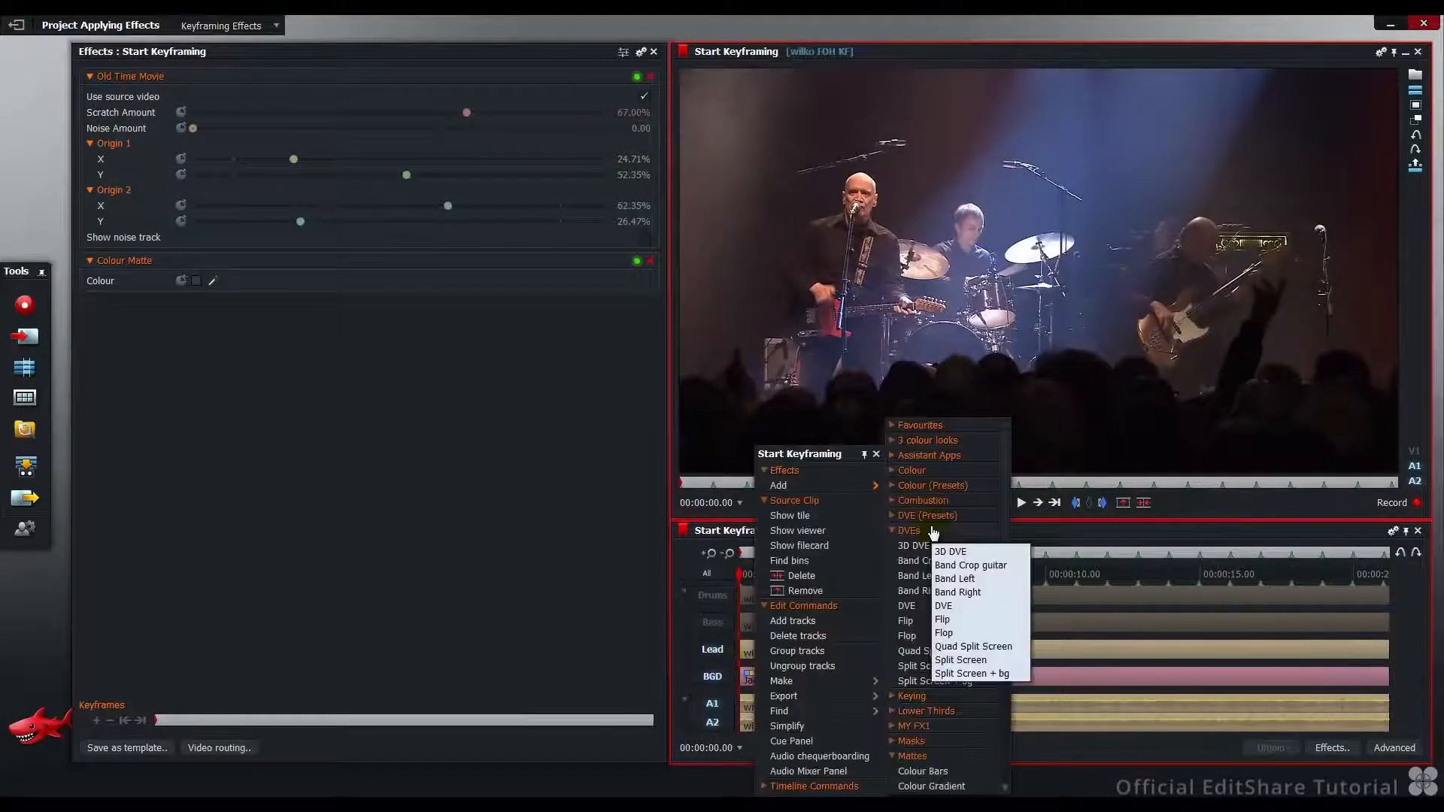
{"action": "left_click", "coordinate": [920, 608]}
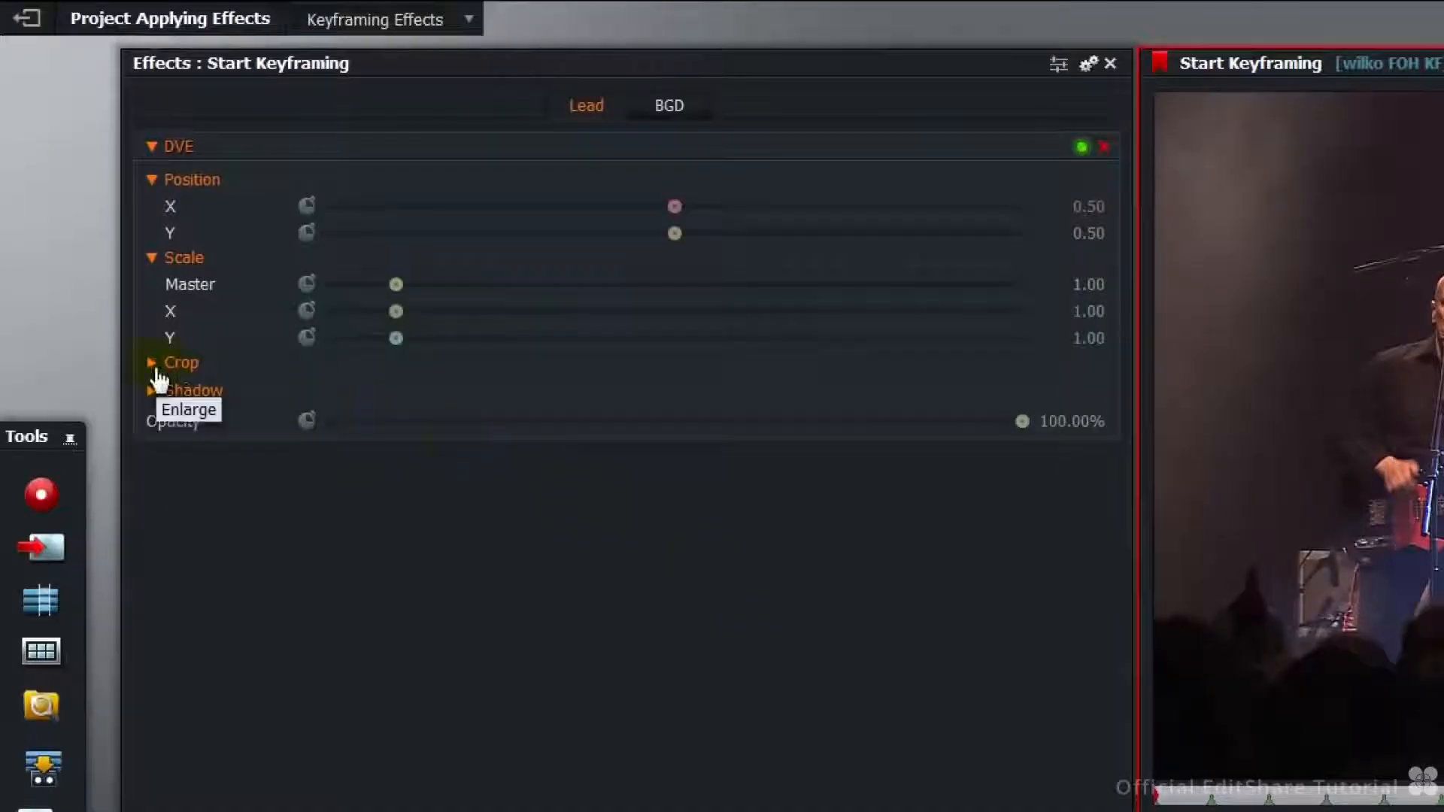
{"action": "left_click", "coordinate": [152, 365]}
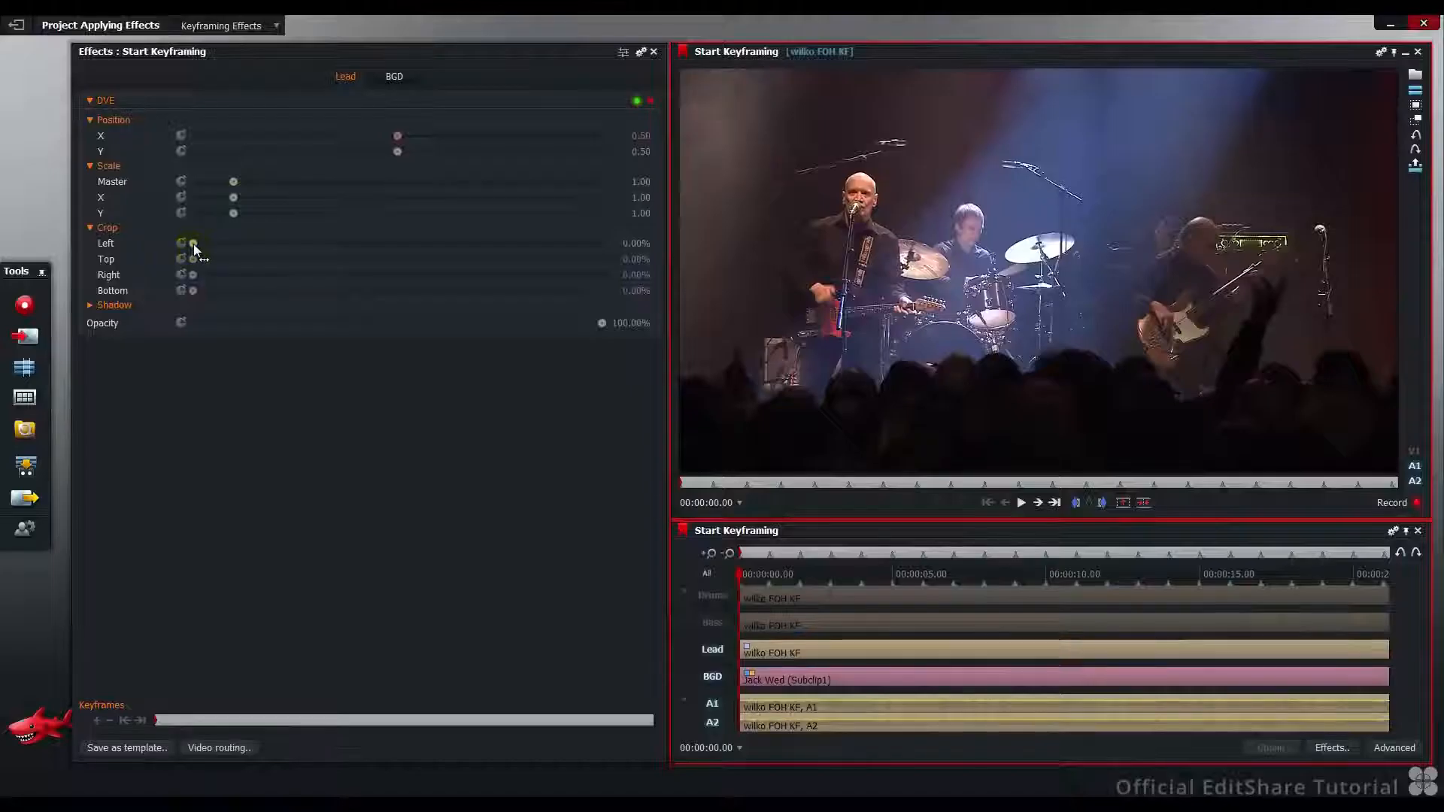
Crop the Lead shot around the singer: Left 14.32%, Top 25.16%, Right 69.51% and Bottom 31.61%.
{"action": "left_click_drag", "start_coordinate": [328, 390], "coordinate": [346, 399]}
{"action": "left_click_drag", "start_coordinate": [202, 245], "coordinate": [246, 244]}
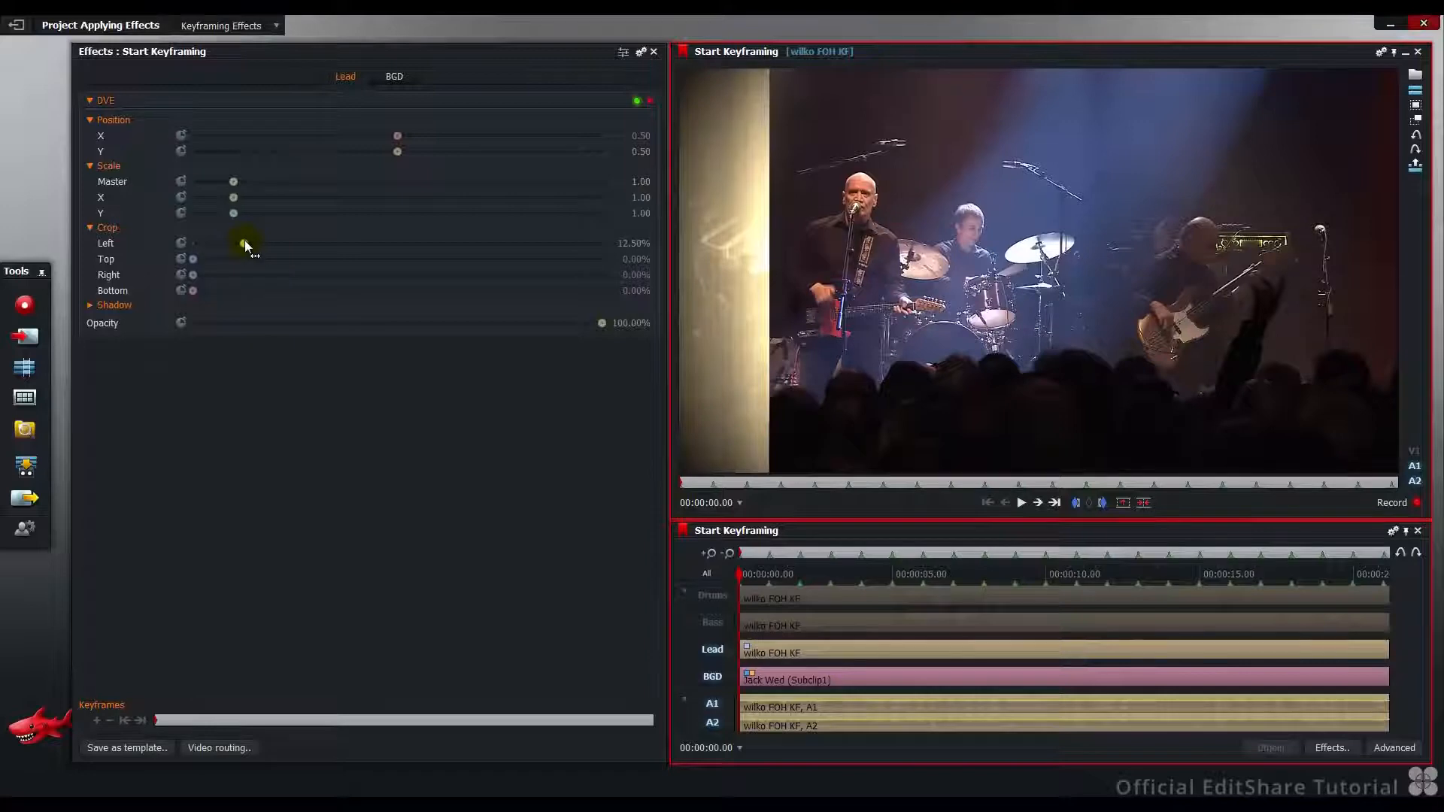
{"action": "left_click_drag", "start_coordinate": [192, 258], "coordinate": [457, 313]}
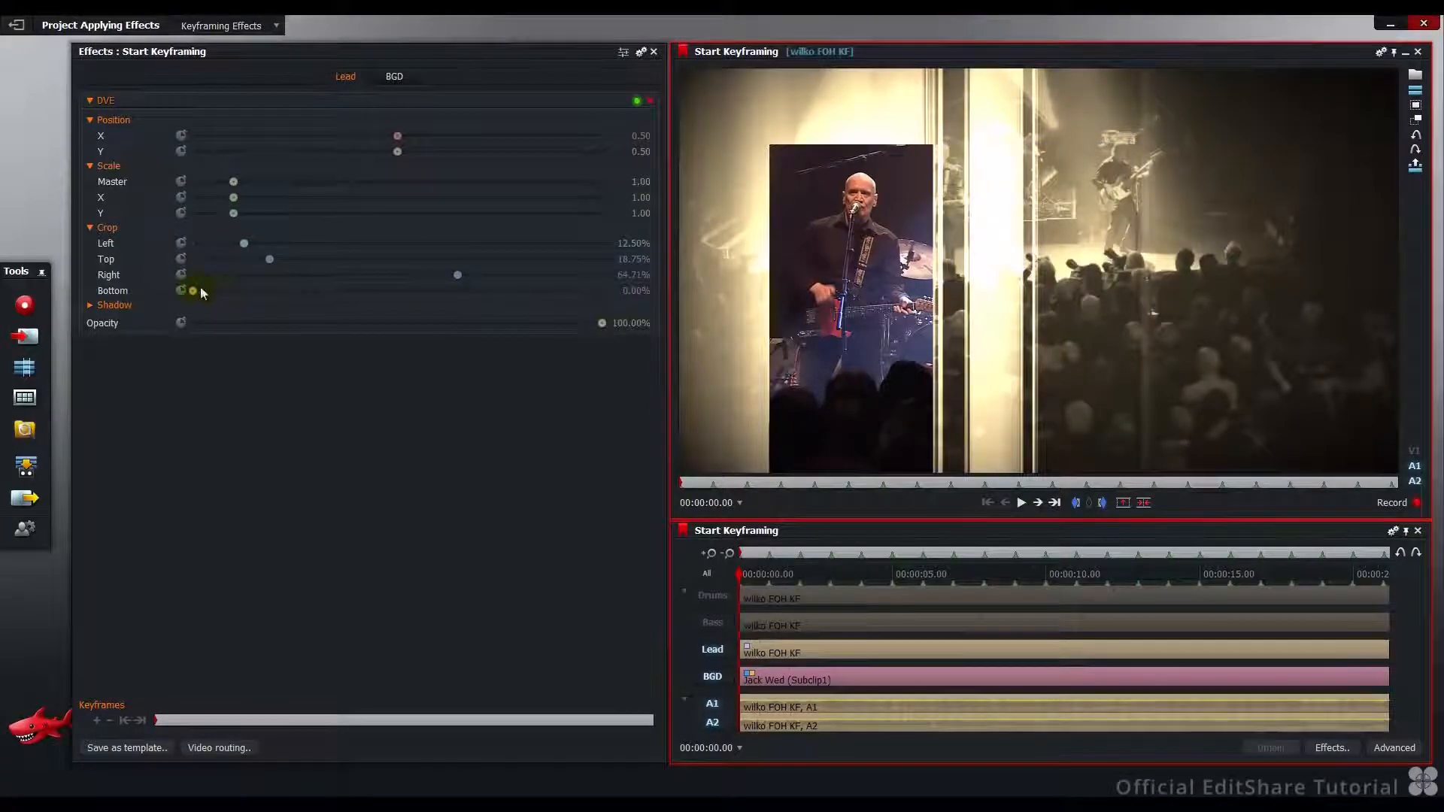
{"action": "left_click_drag", "start_coordinate": [193, 292], "coordinate": [276, 296]}
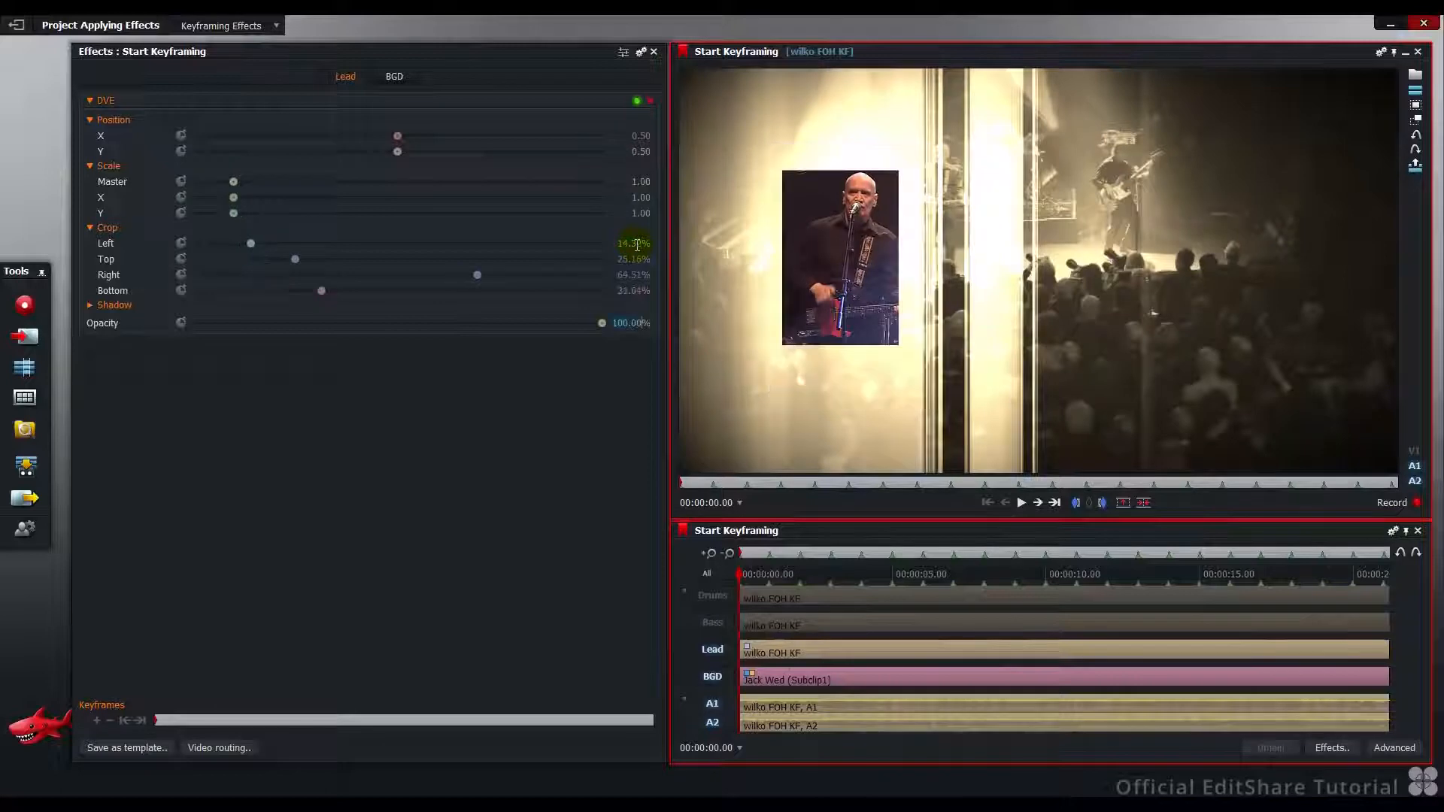
Set the Lead DVE's Master scale to 1.65.
{"action": "left_click", "coordinate": [643, 179]}
{"action": "type", "text": "1.65"}
{"action": "key", "text": "Return"}
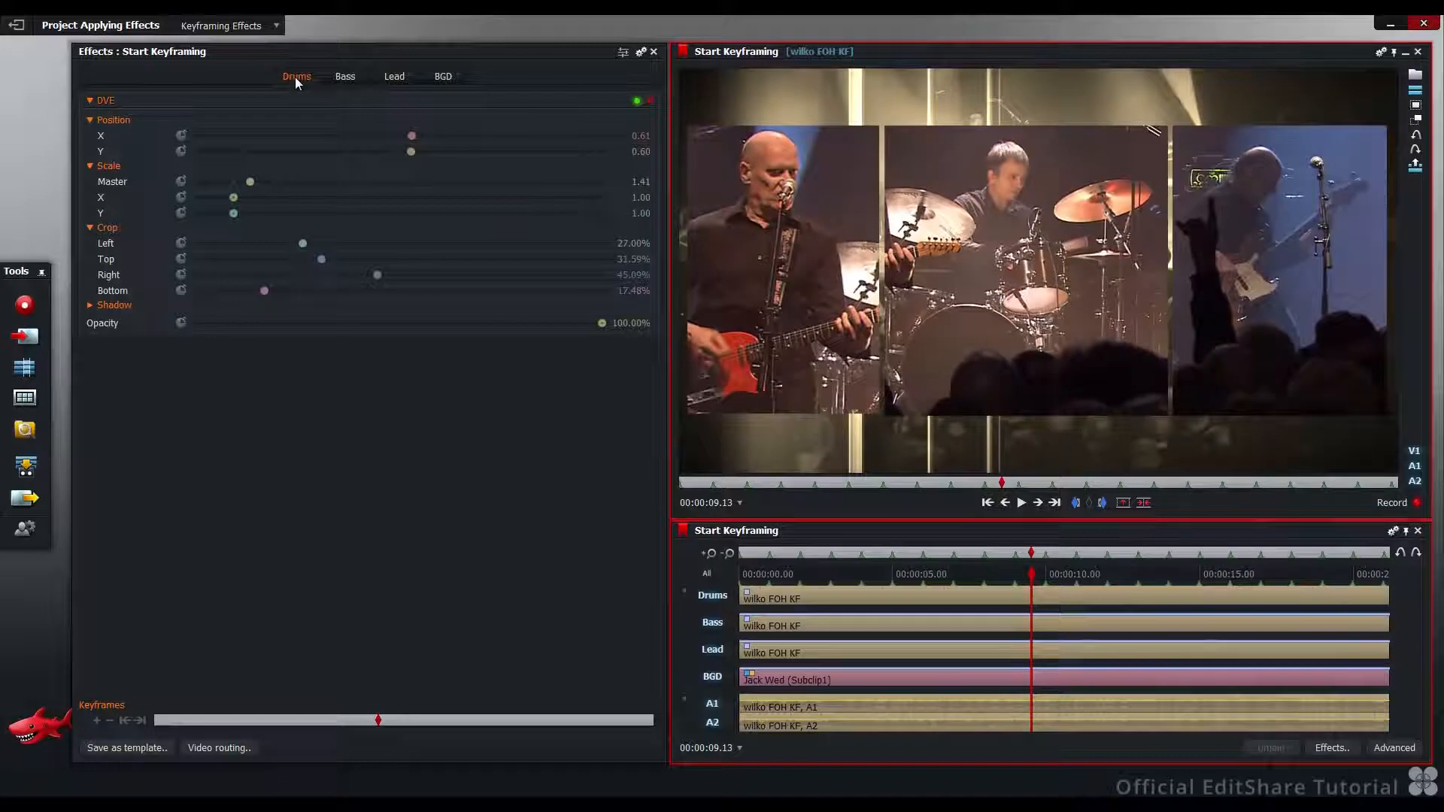
Add a Blend effect from Mixes to the Drums clip and set its method to Luminosity.
{"action": "right_click", "coordinate": [284, 407]}
{"action": "mouse_move", "coordinate": [355, 438]}
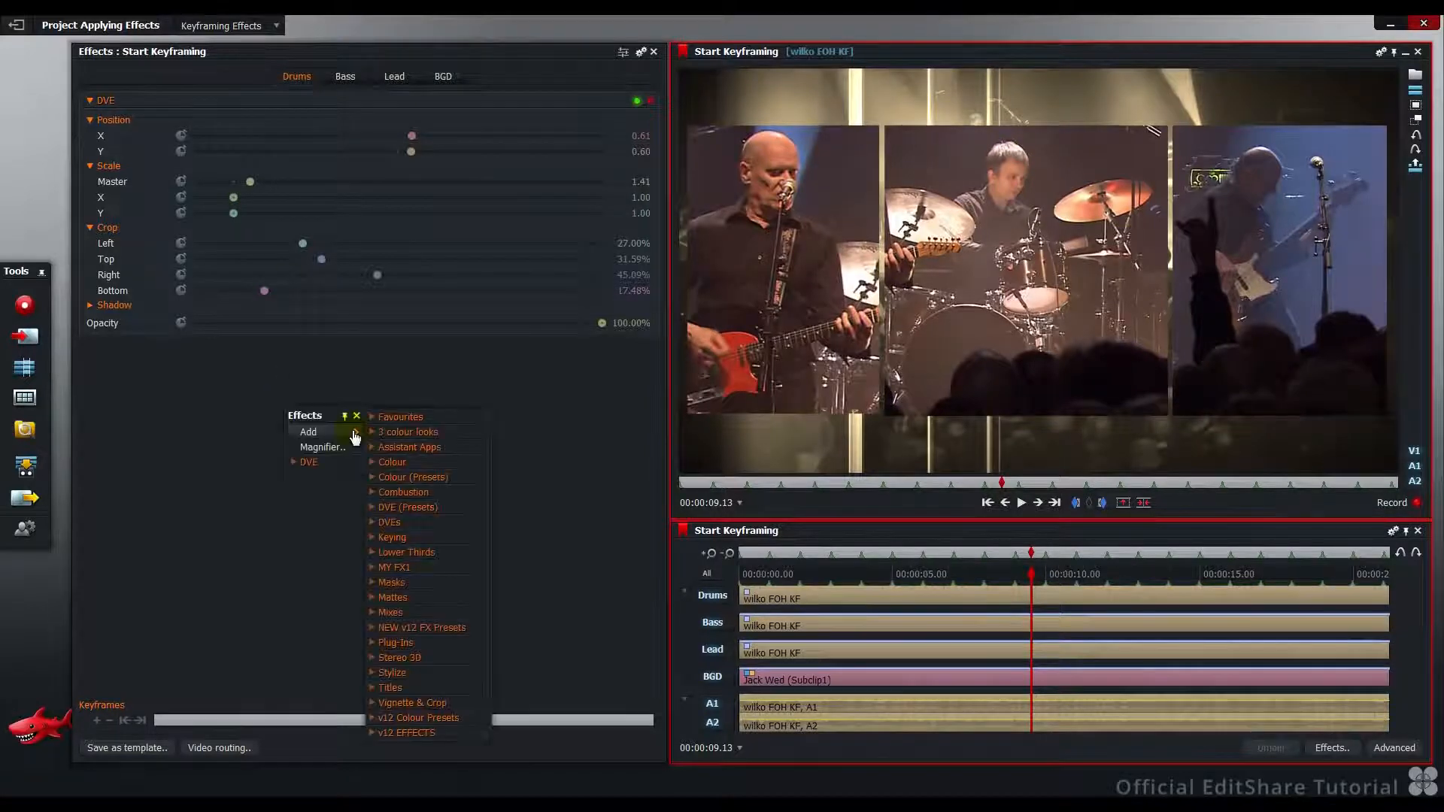
{"action": "left_click", "coordinate": [414, 612]}
{"action": "left_click", "coordinate": [406, 629]}
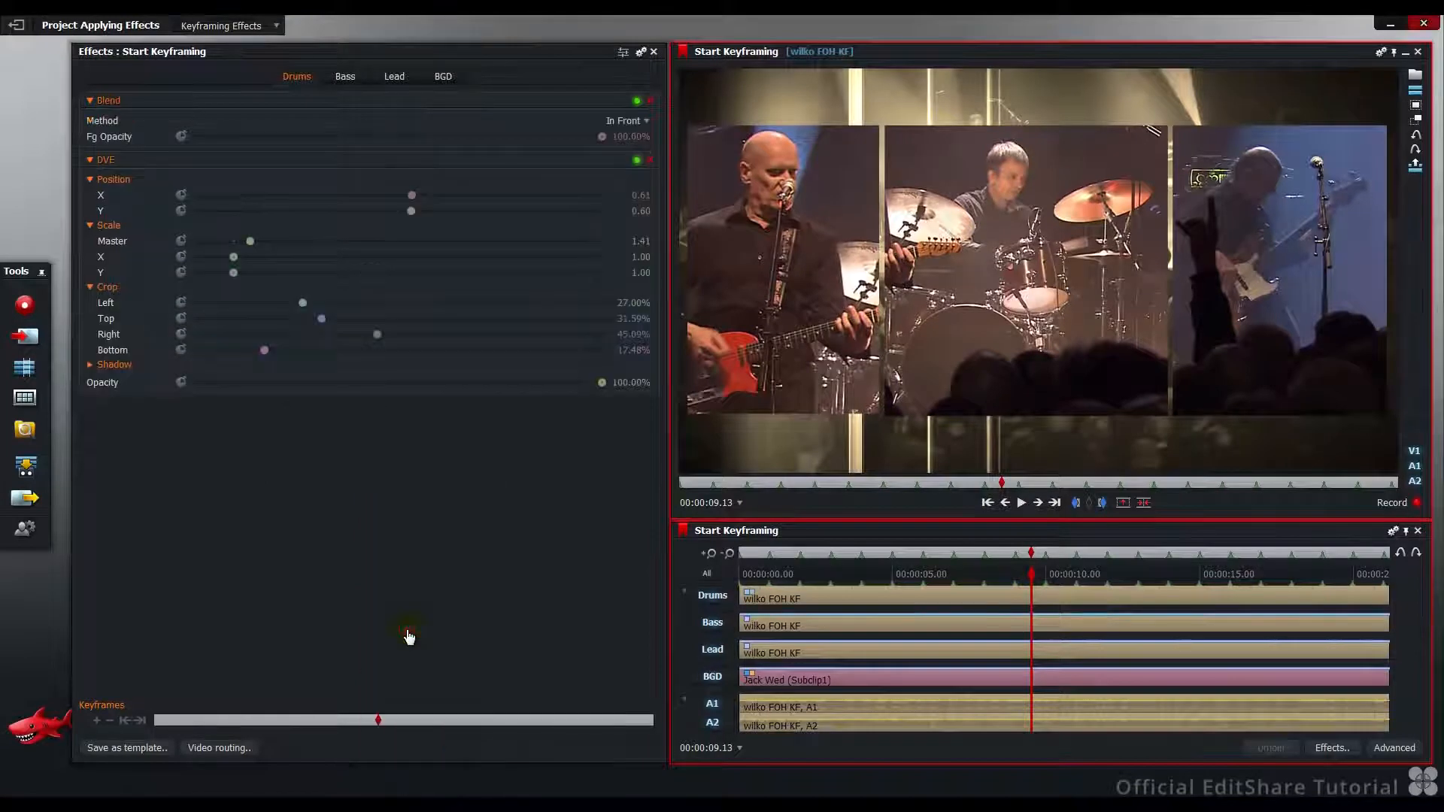
{"action": "left_click", "coordinate": [631, 121]}
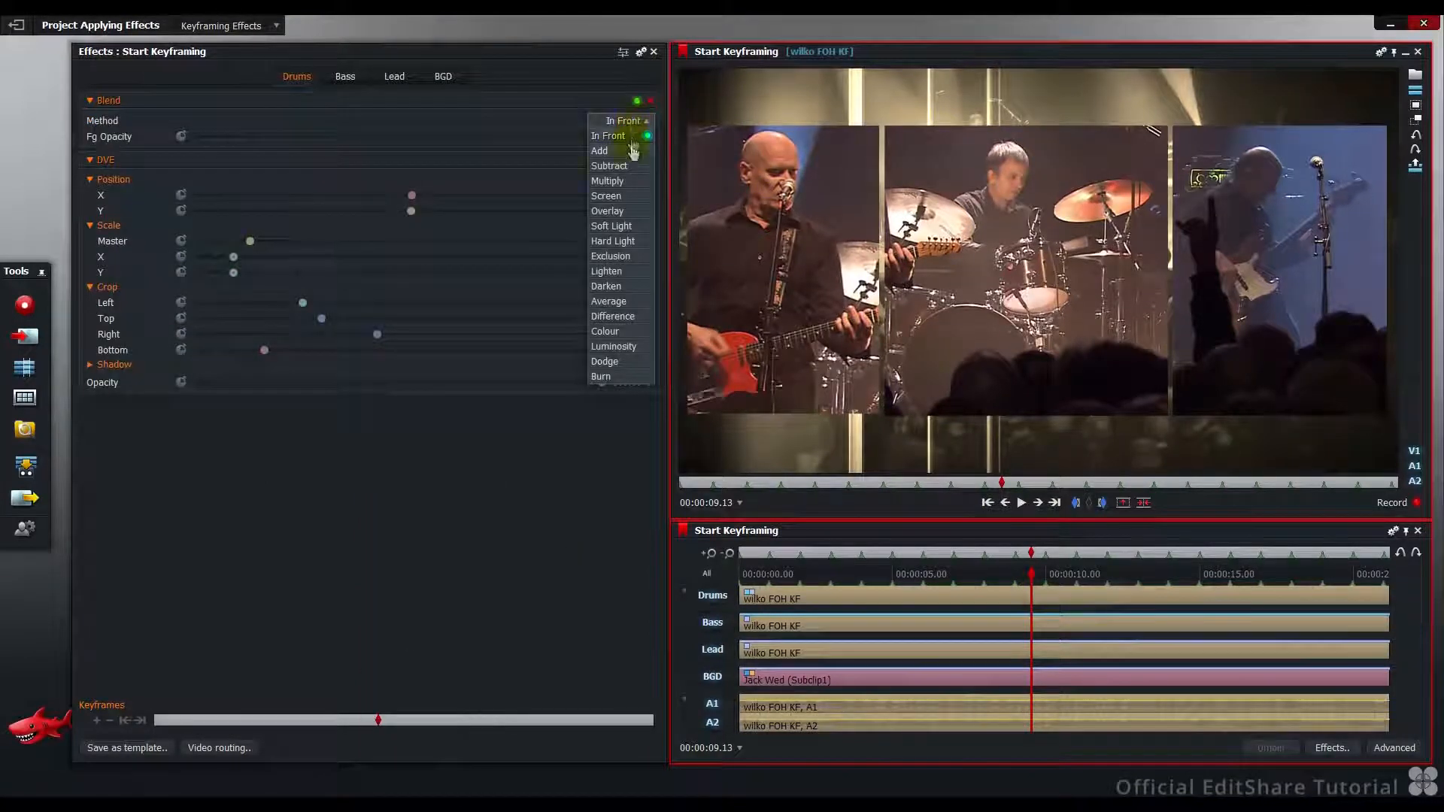
{"action": "left_click", "coordinate": [613, 346]}
Return the playhead to the start of the sequence and disable the Drums and Bass tracks.
{"action": "left_click_drag", "start_coordinate": [1144, 600], "coordinate": [1190, 603]}
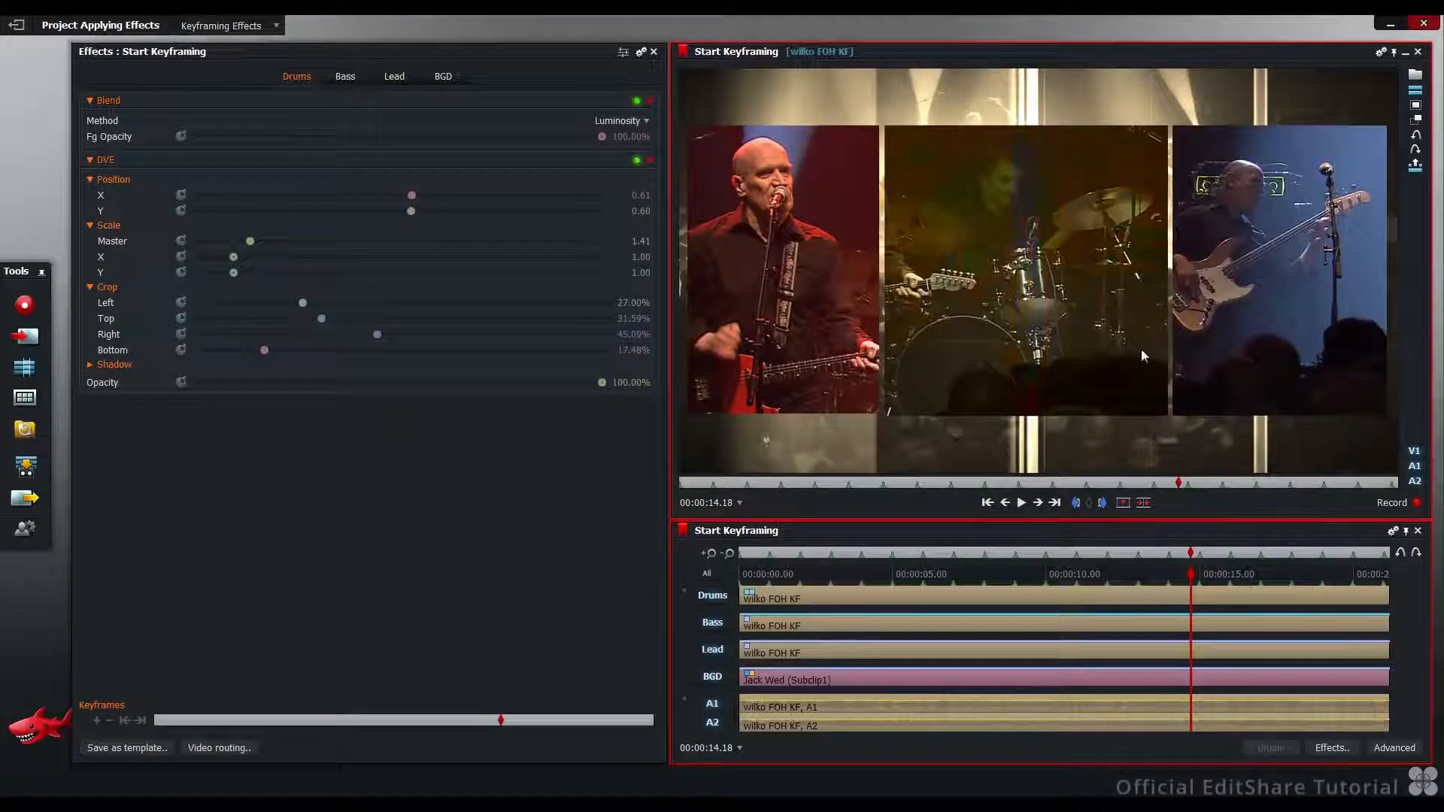
{"action": "left_click_drag", "start_coordinate": [756, 585], "coordinate": [731, 586]}
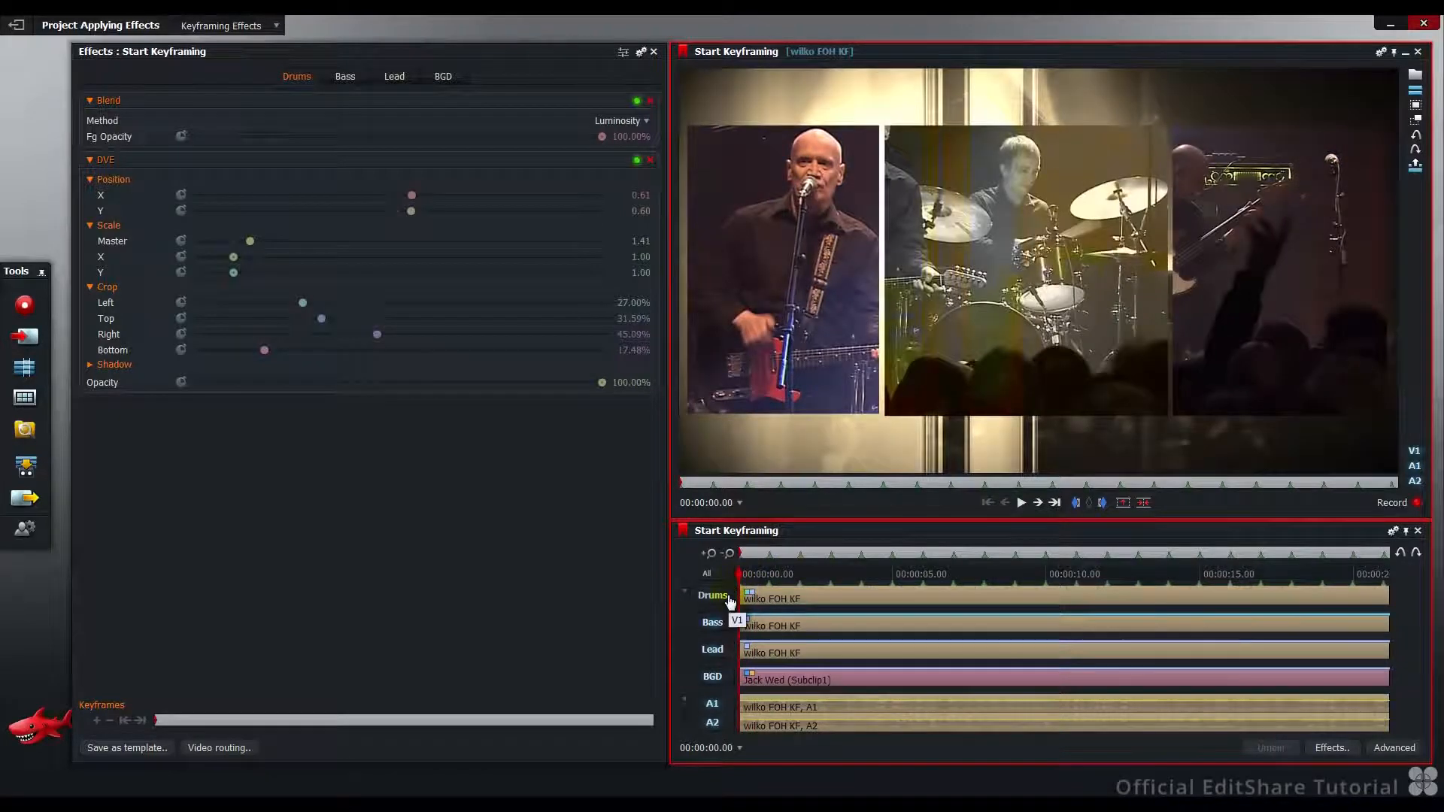
{"action": "left_click", "coordinate": [724, 595]}
{"action": "left_click", "coordinate": [716, 625]}
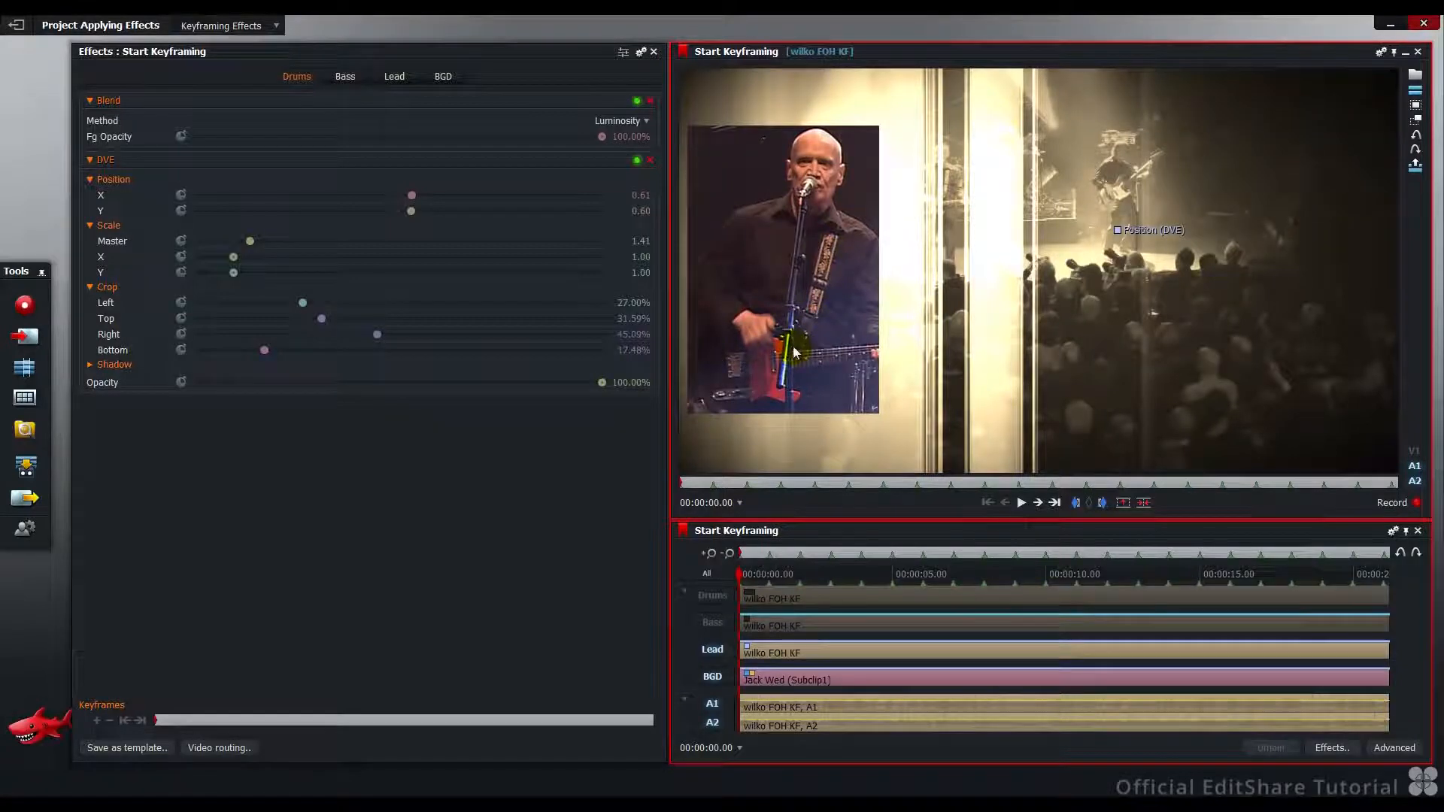
Enable keyframing for the Left, Top, Right and Bottom crop parameters of the Lead DVE.
{"action": "left_click", "coordinate": [396, 77]}
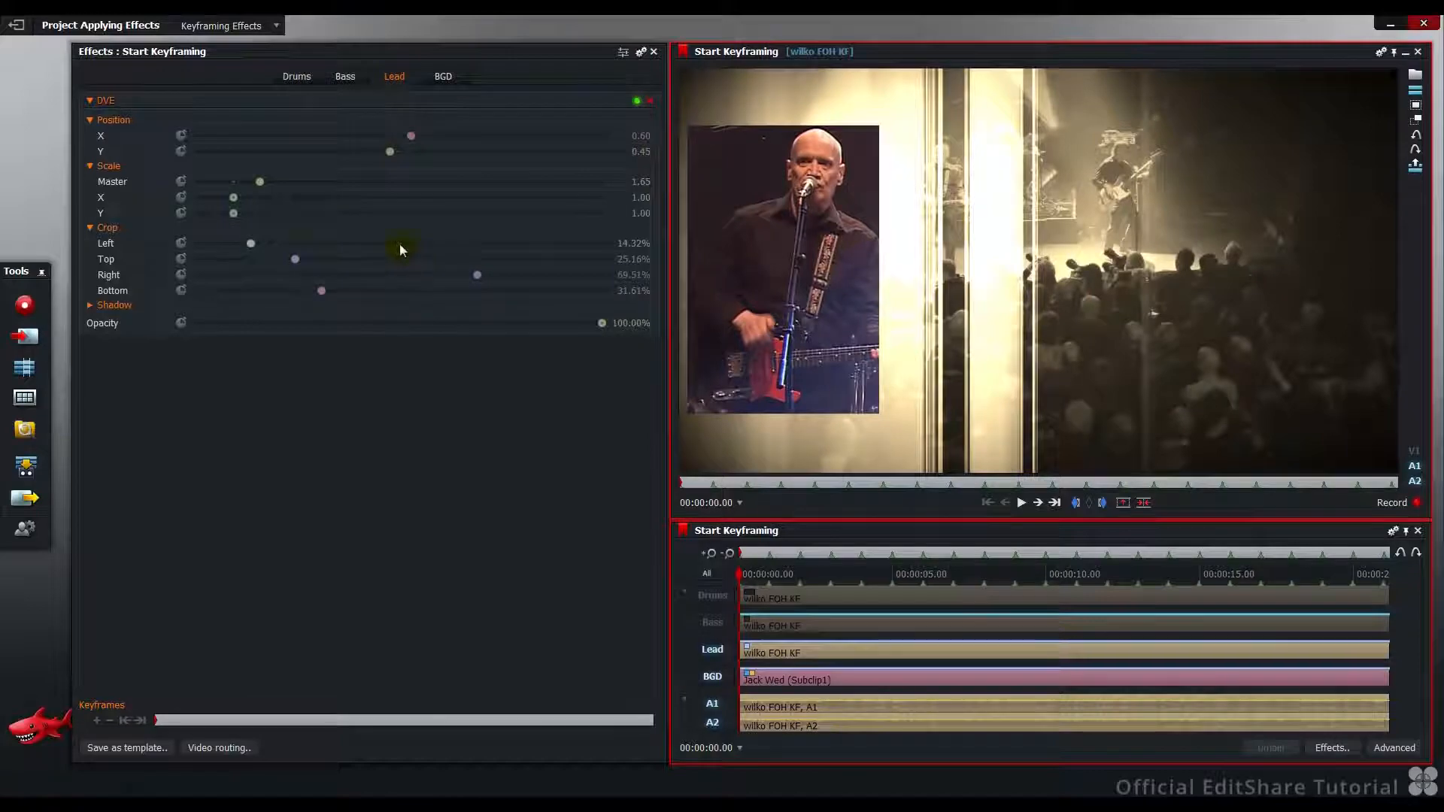
{"action": "left_click", "coordinate": [181, 243]}
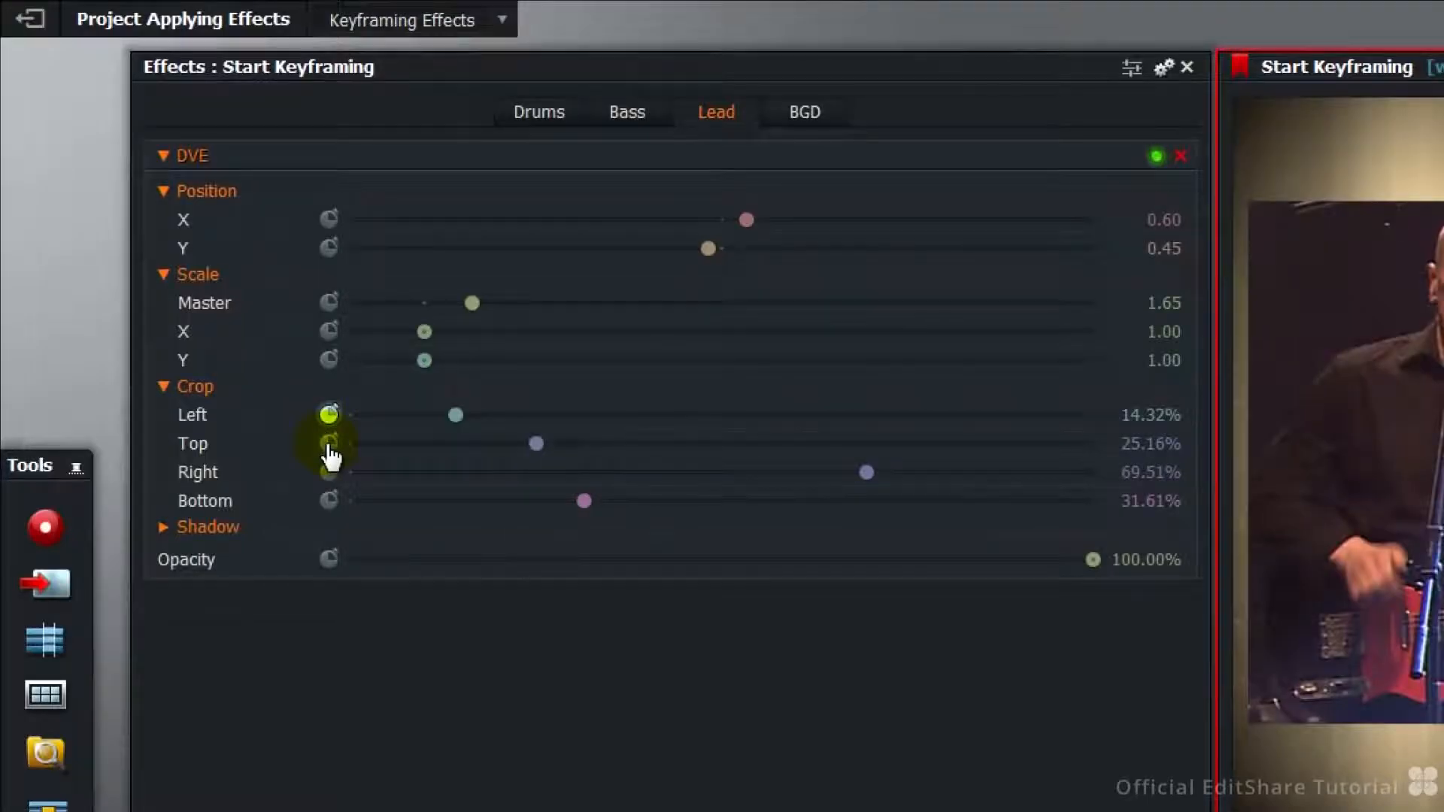
{"action": "left_click", "coordinate": [329, 445]}
{"action": "left_click", "coordinate": [329, 472]}
{"action": "left_click", "coordinate": [331, 501]}
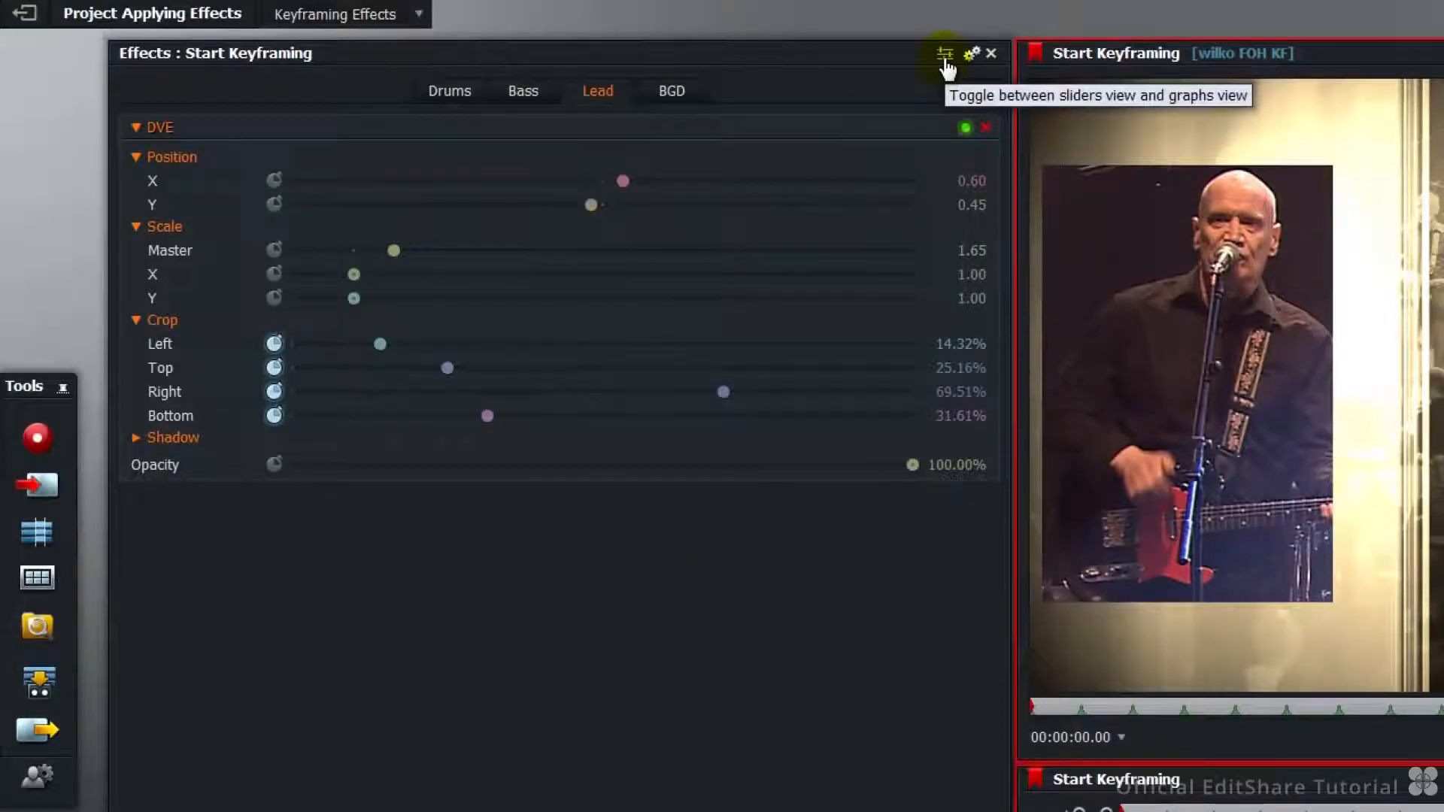
Examine the Lead crop keyframes in graphs view with the playhead at the start, and return to sliders view.
{"action": "left_click", "coordinate": [945, 60]}
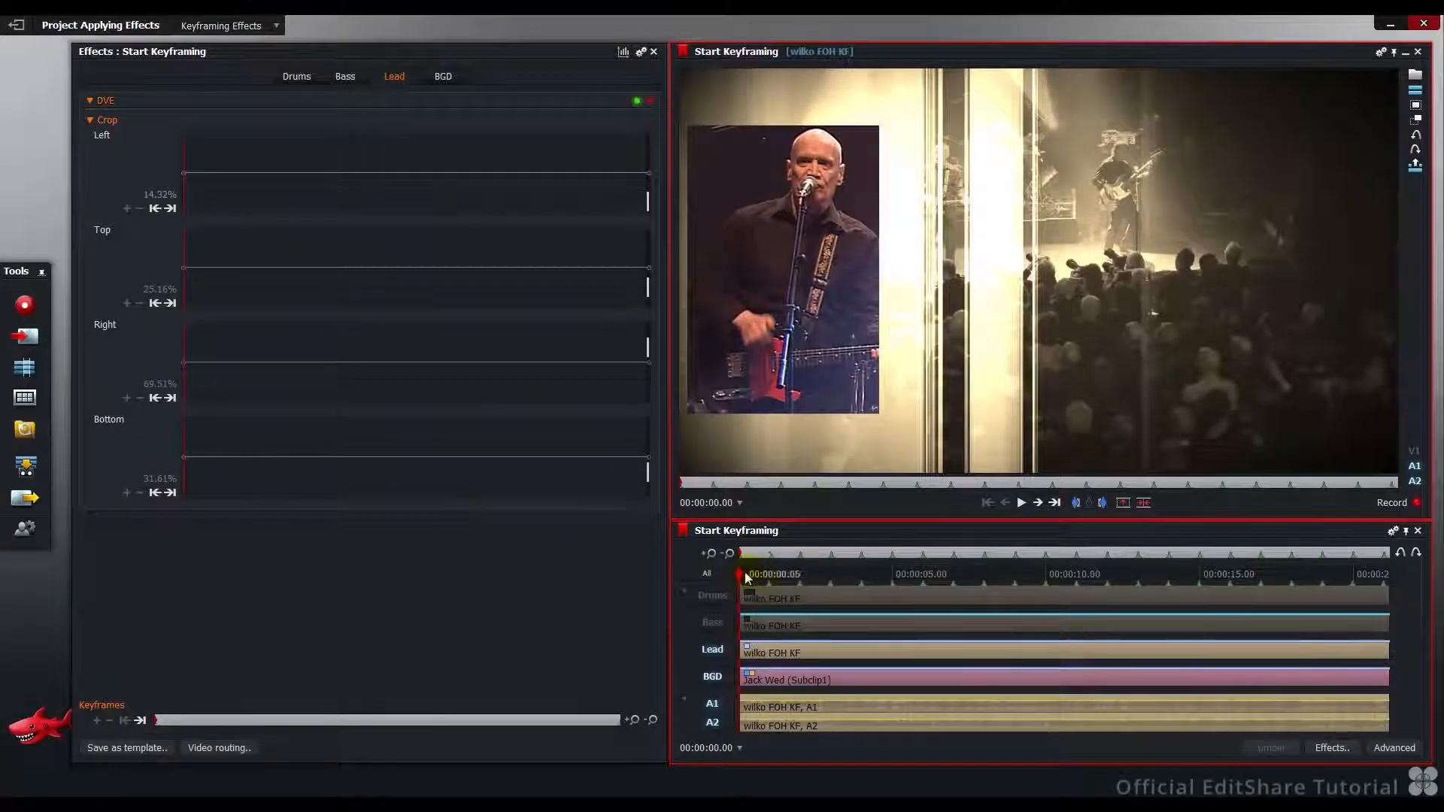
{"action": "mouse_move", "coordinate": [747, 577]}
{"action": "left_mouse_down"}
{"action": "mouse_move", "coordinate": [1153, 585]}
{"action": "mouse_move", "coordinate": [725, 591]}
{"action": "left_mouse_up"}
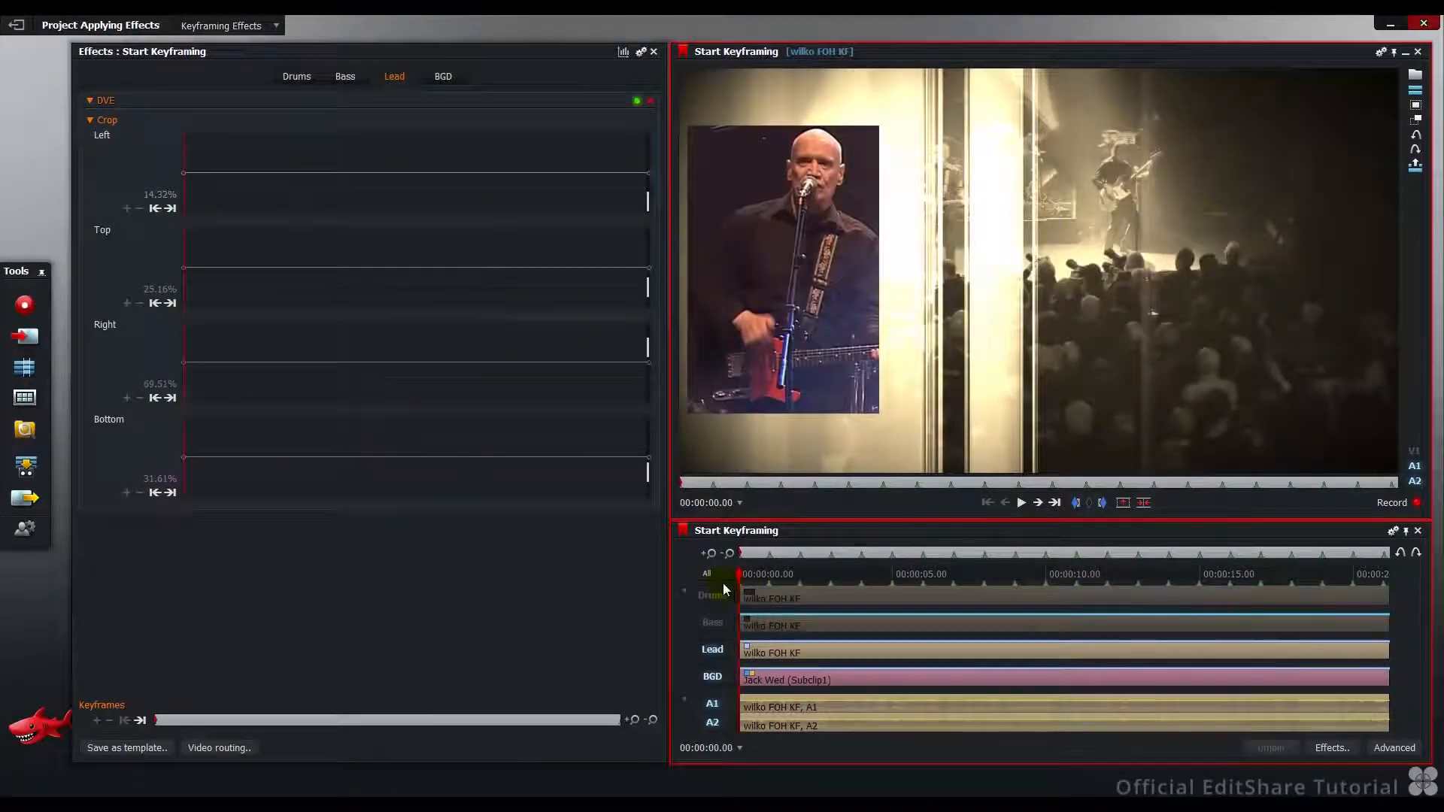
{"action": "left_click", "coordinate": [162, 720]}
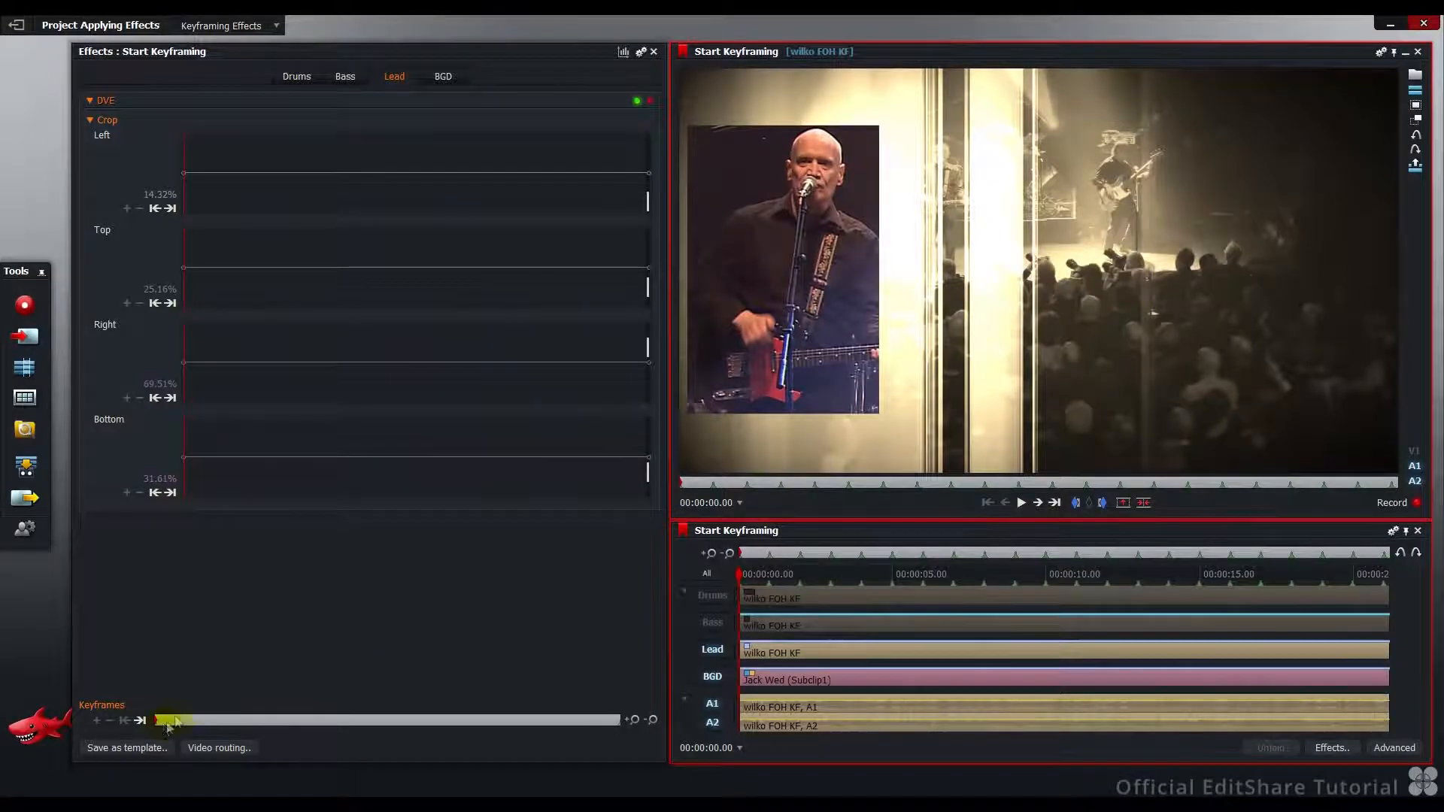
{"action": "mouse_move", "coordinate": [162, 721]}
{"action": "left_mouse_down"}
{"action": "mouse_move", "coordinate": [539, 719]}
{"action": "mouse_move", "coordinate": [155, 720]}
{"action": "left_mouse_up"}
{"action": "left_click", "coordinate": [628, 60]}
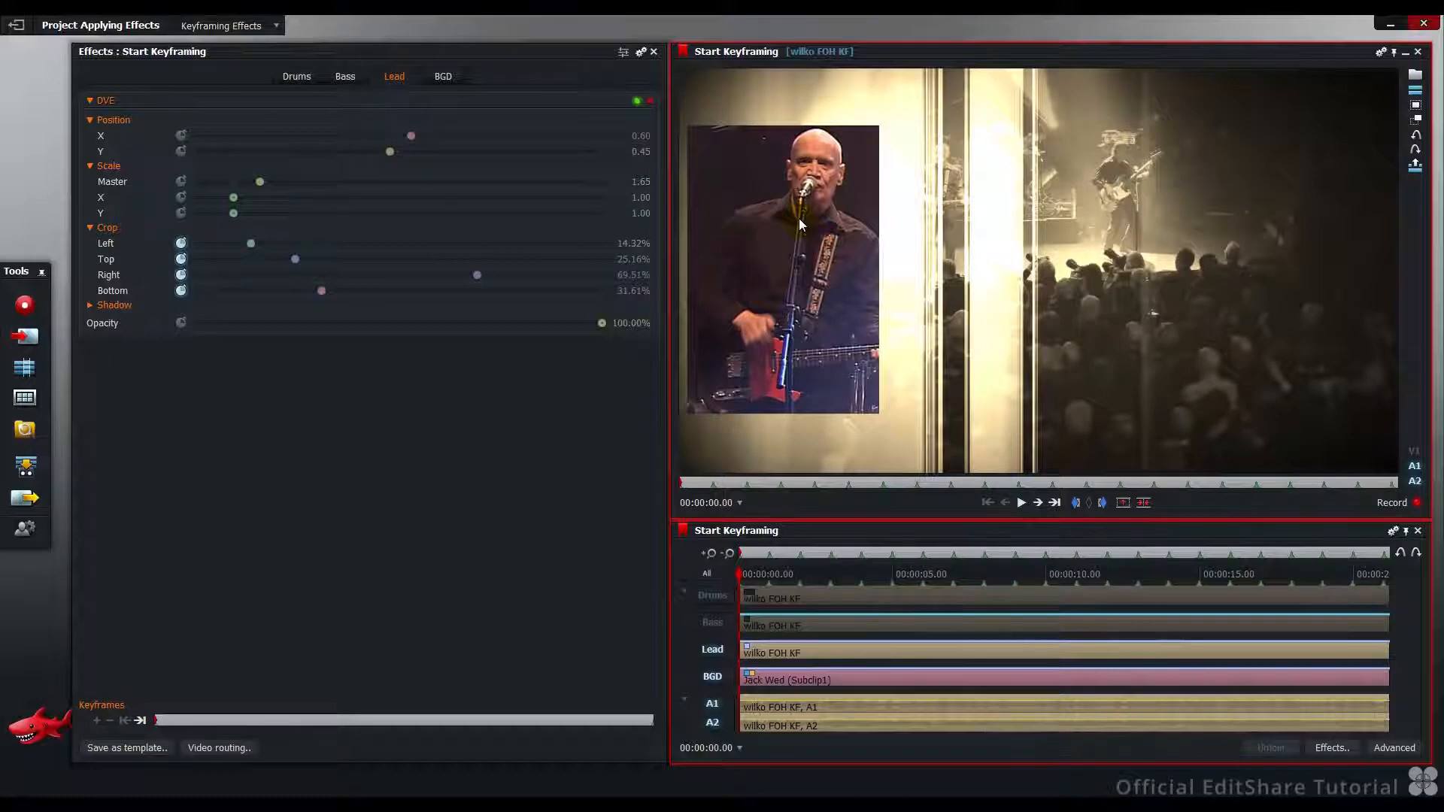
At 1 second, keyframe the Lead crop to about Left 17.5%, Top 18.8%, Right 71.3% and Bottom 24.6%.
{"action": "key", "text": "space"}
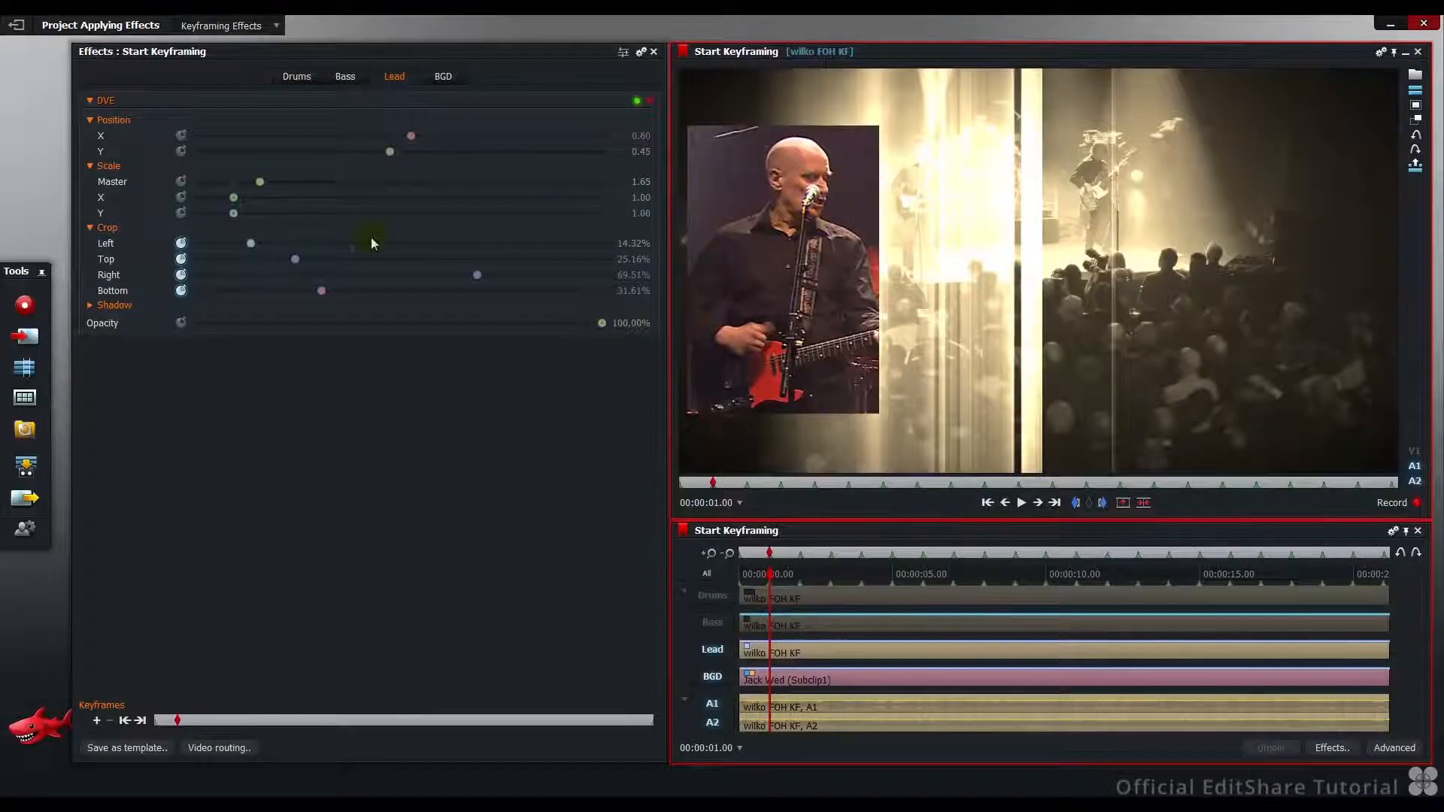
{"action": "left_click_drag", "start_coordinate": [297, 261], "coordinate": [293, 301]}
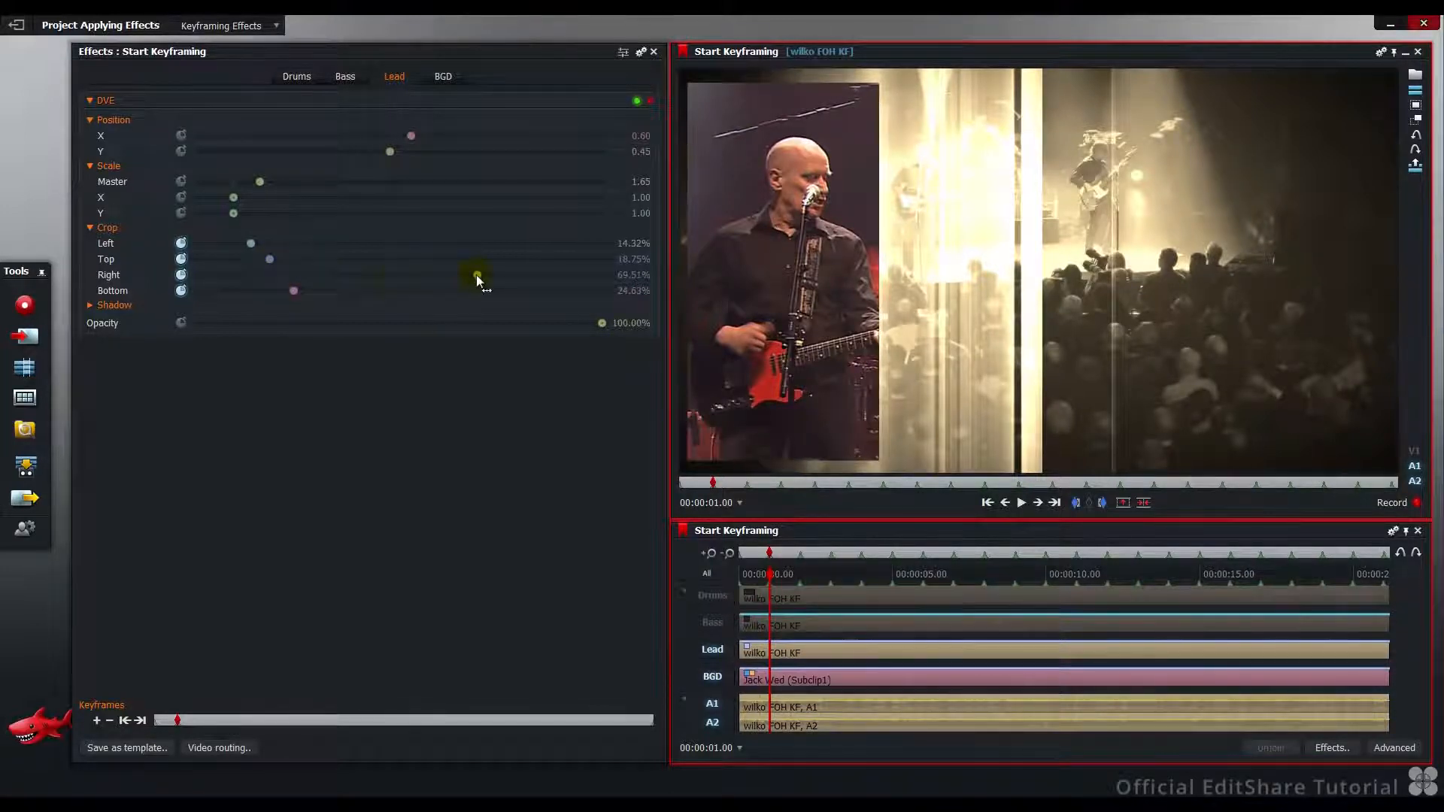
{"action": "left_click_drag", "start_coordinate": [476, 277], "coordinate": [481, 277]}
{"action": "left_click_drag", "start_coordinate": [250, 244], "coordinate": [264, 248]}
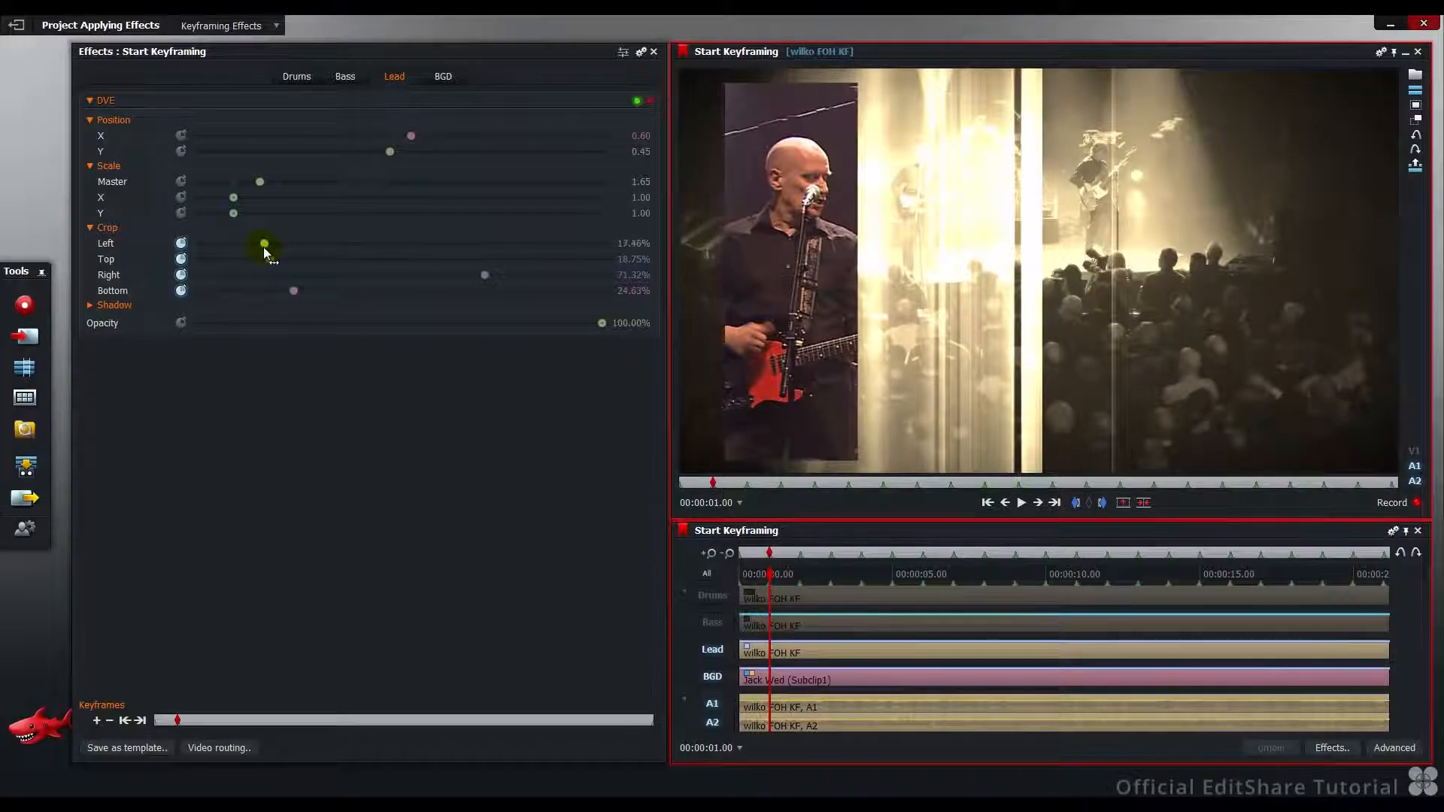
At 2 seconds, keyframe the Lead crop to Left 14.89%, Top 25.55%, Right 68.01% and Bottom 34.93%.
{"action": "key", "text": "Page_Down"}
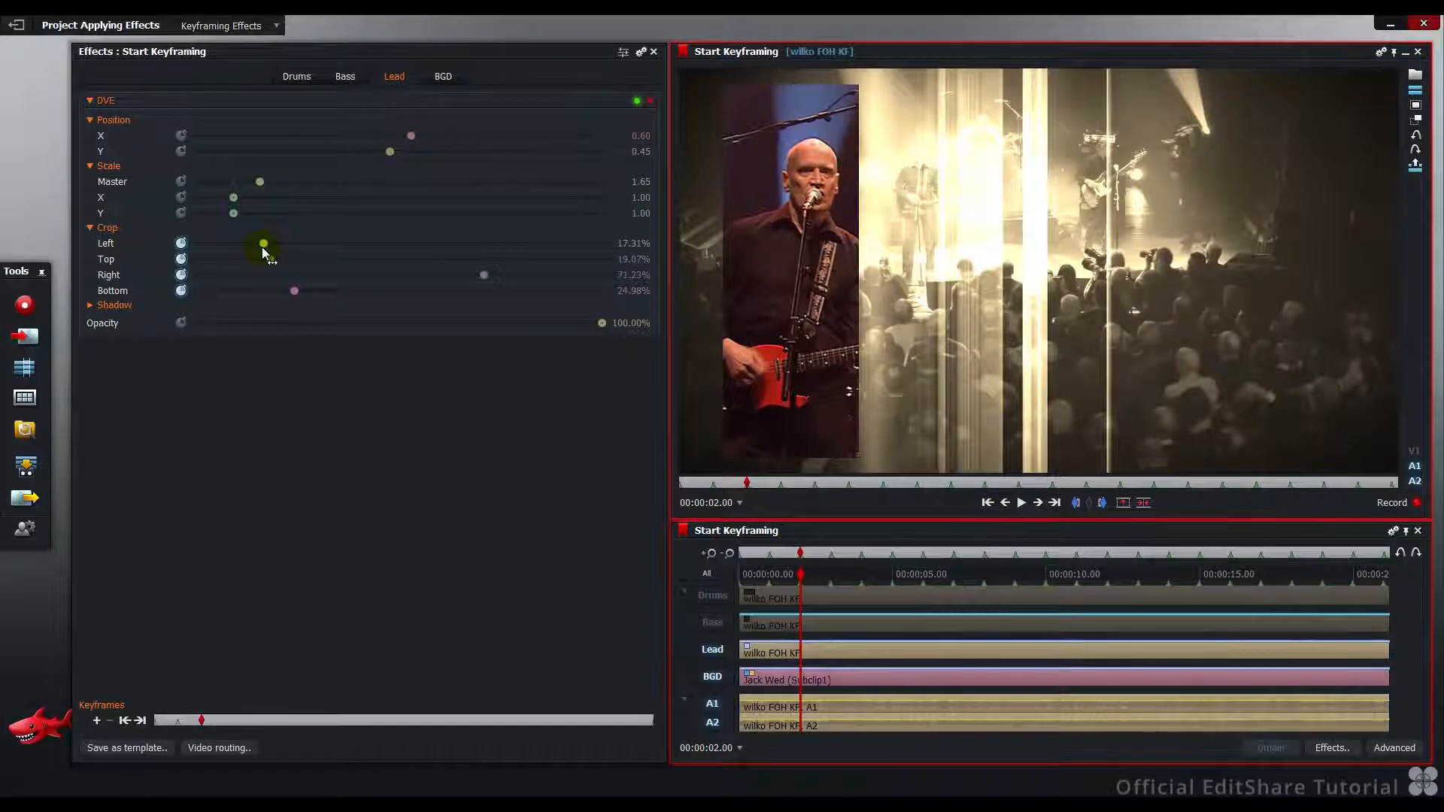
{"action": "left_click_drag", "start_coordinate": [262, 247], "coordinate": [253, 248]}
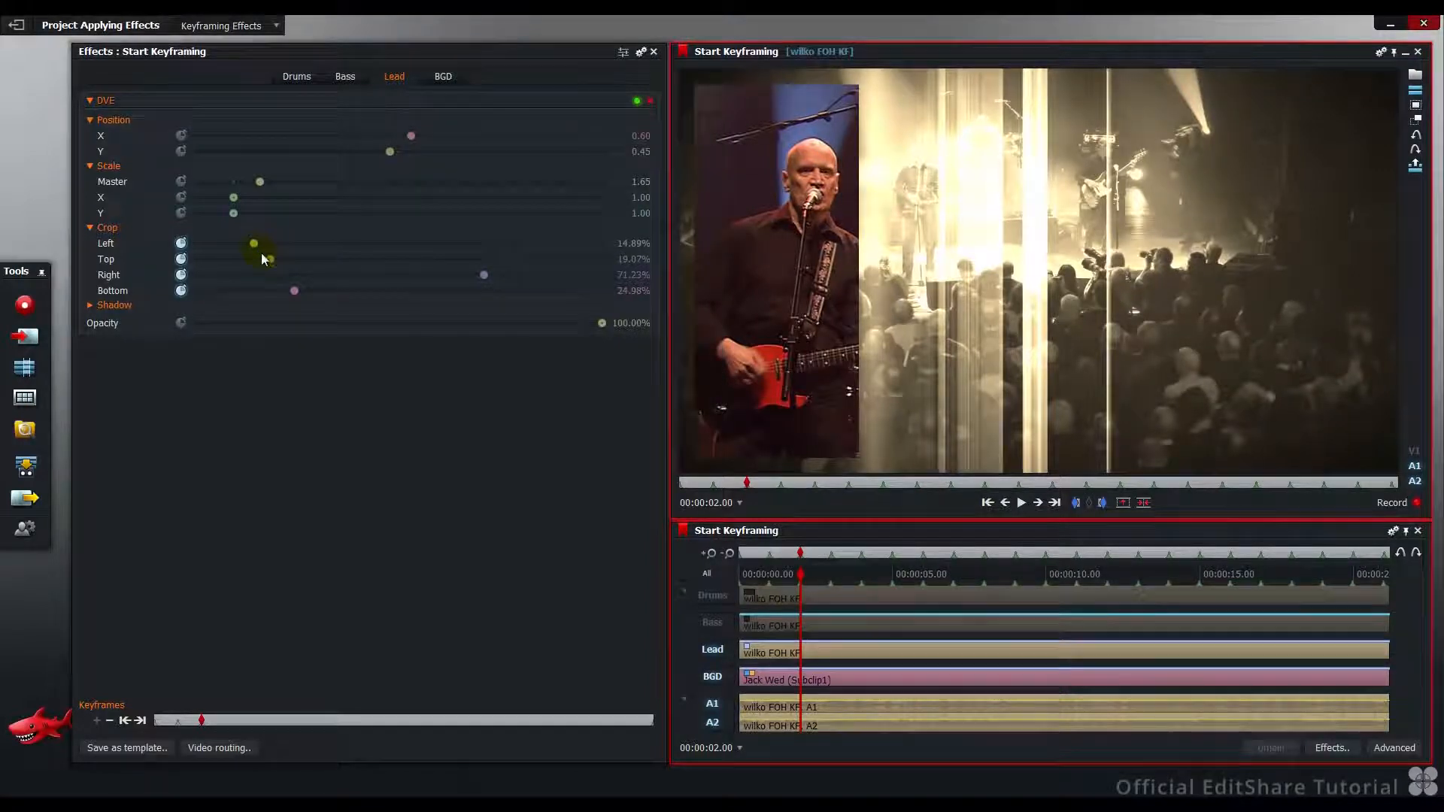
{"action": "left_click_drag", "start_coordinate": [273, 265], "coordinate": [299, 268]}
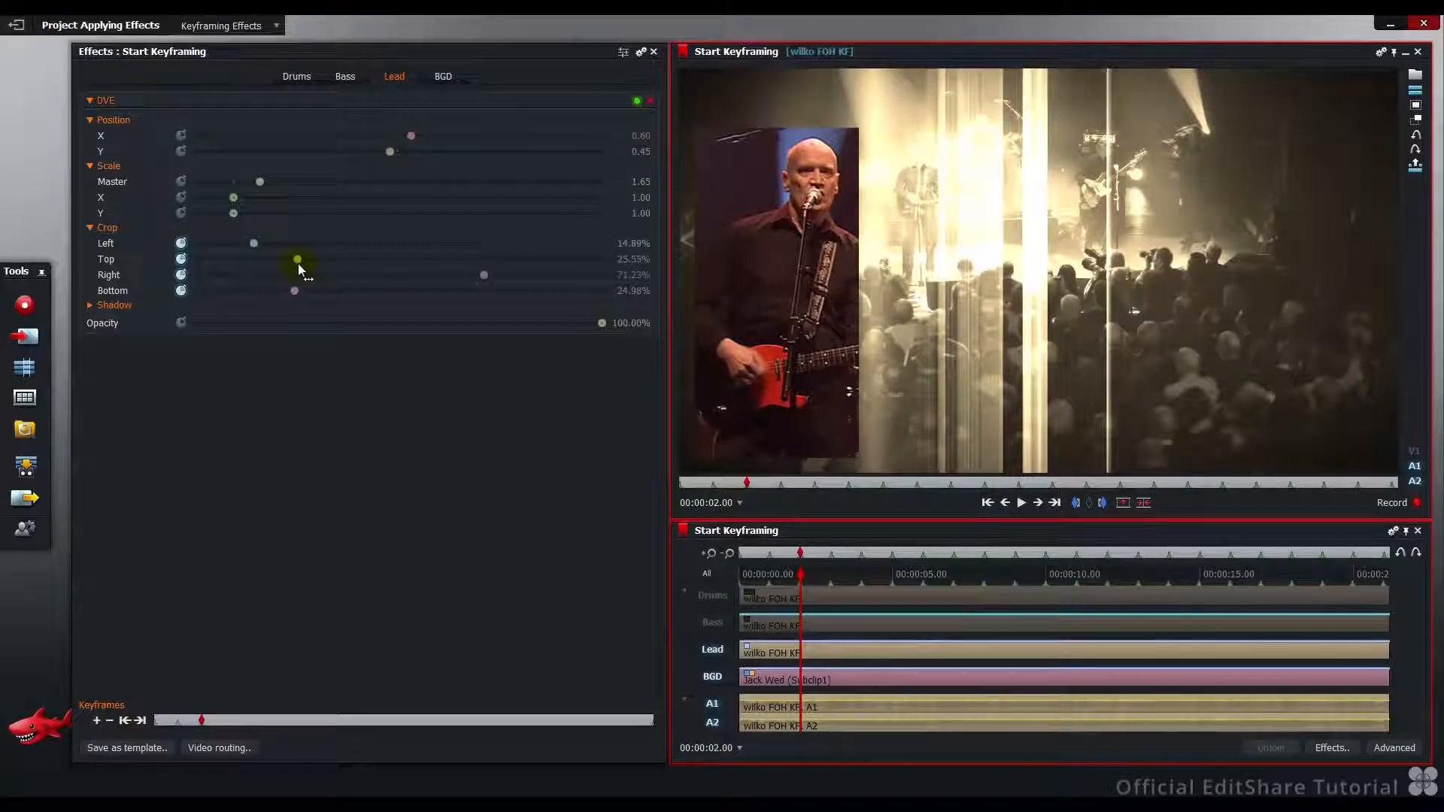
{"action": "left_click_drag", "start_coordinate": [294, 293], "coordinate": [336, 295]}
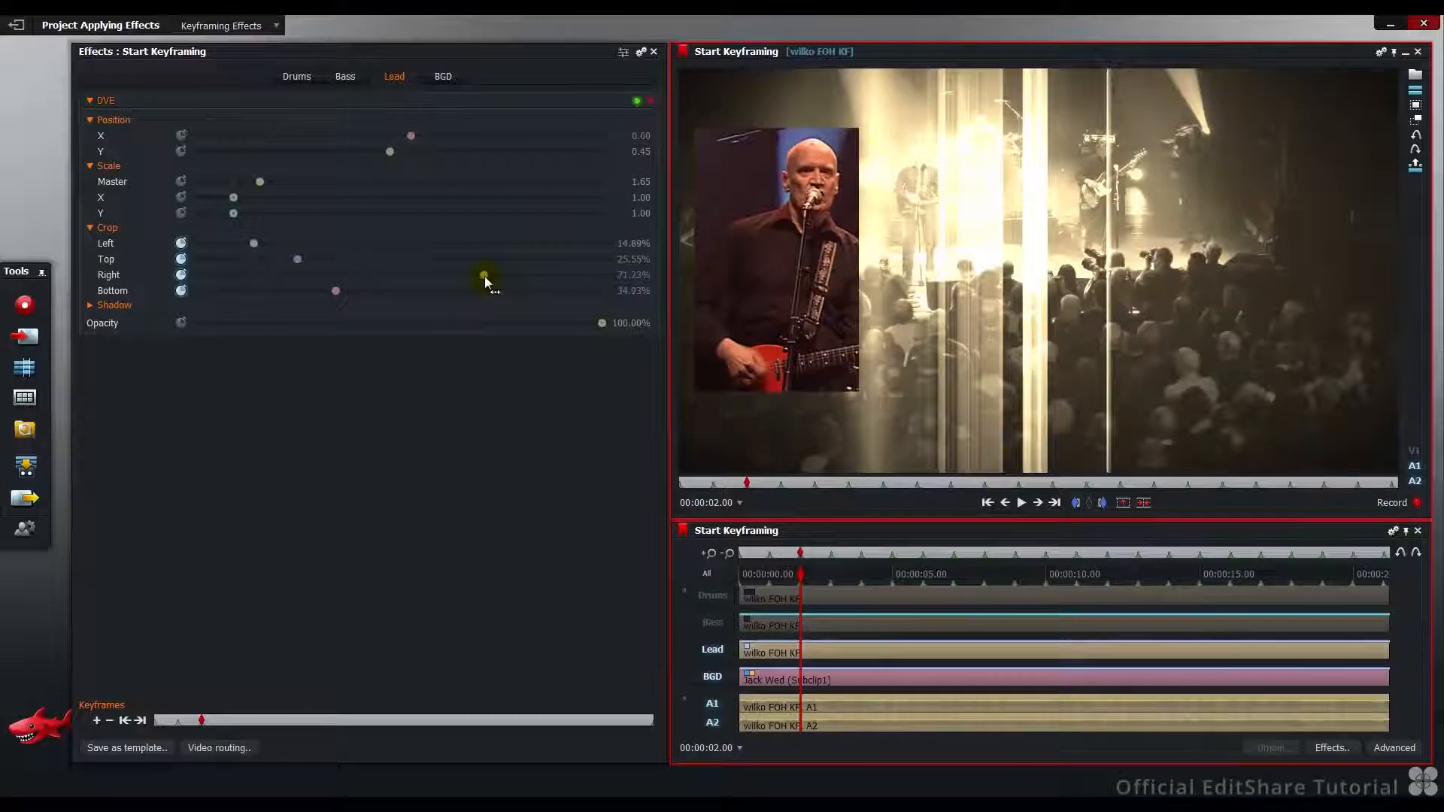
{"action": "left_click_drag", "start_coordinate": [484, 276], "coordinate": [472, 278]}
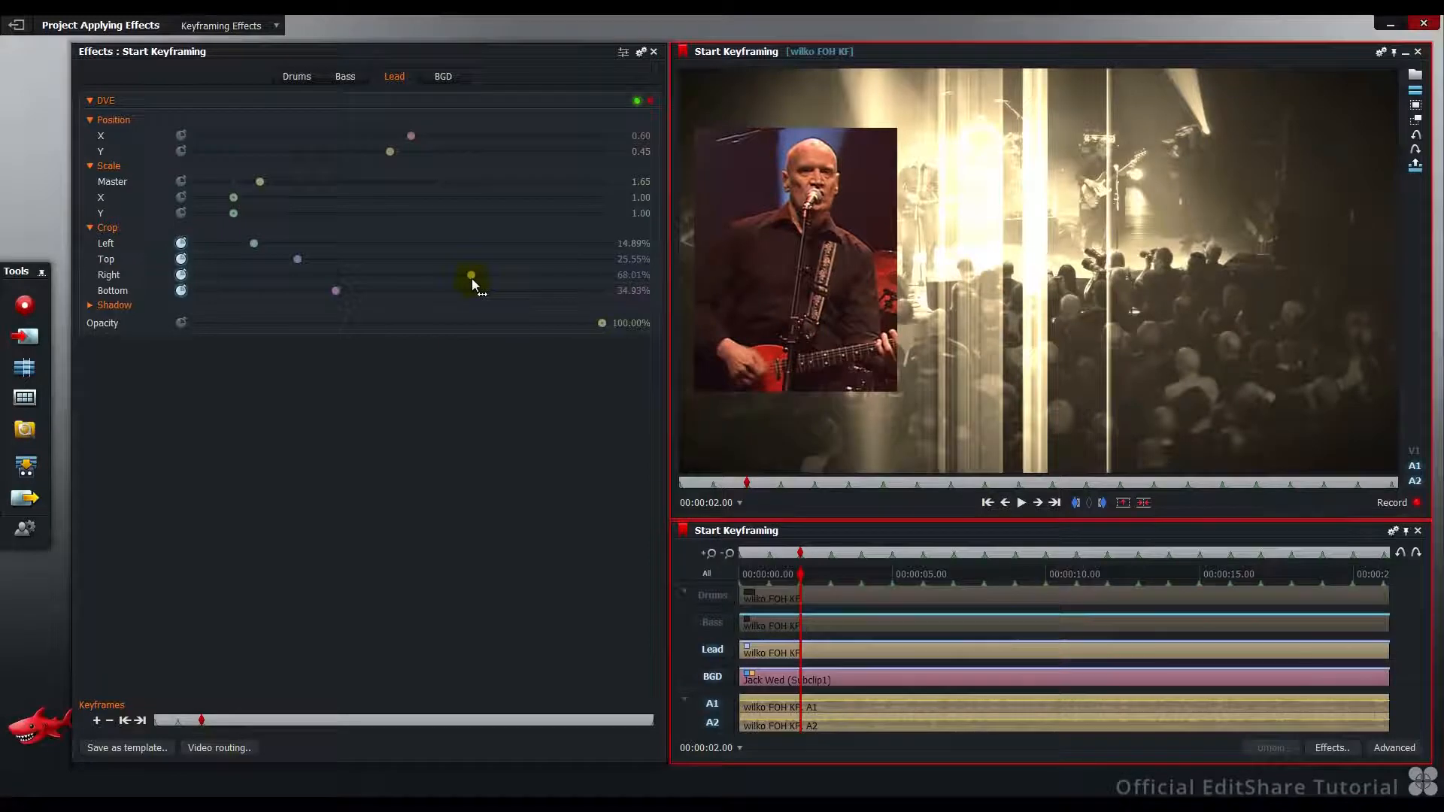
At 3 seconds, keyframe the Lead crop to Left 17.10%, Top 20.22%, Right 69.85% and Bottom 27.21%.
{"action": "key", "text": "s"}
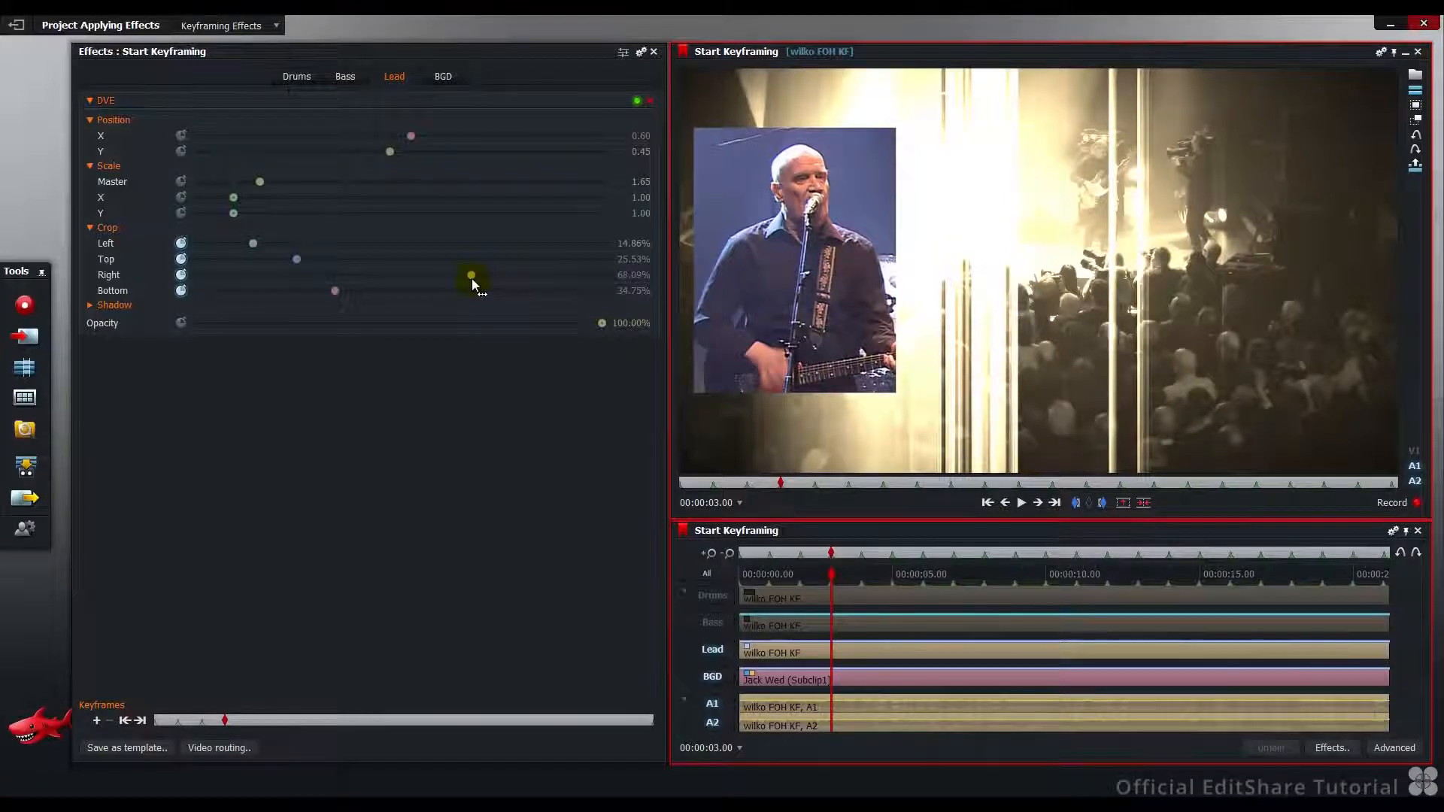
{"action": "left_click_drag", "start_coordinate": [300, 267], "coordinate": [307, 297]}
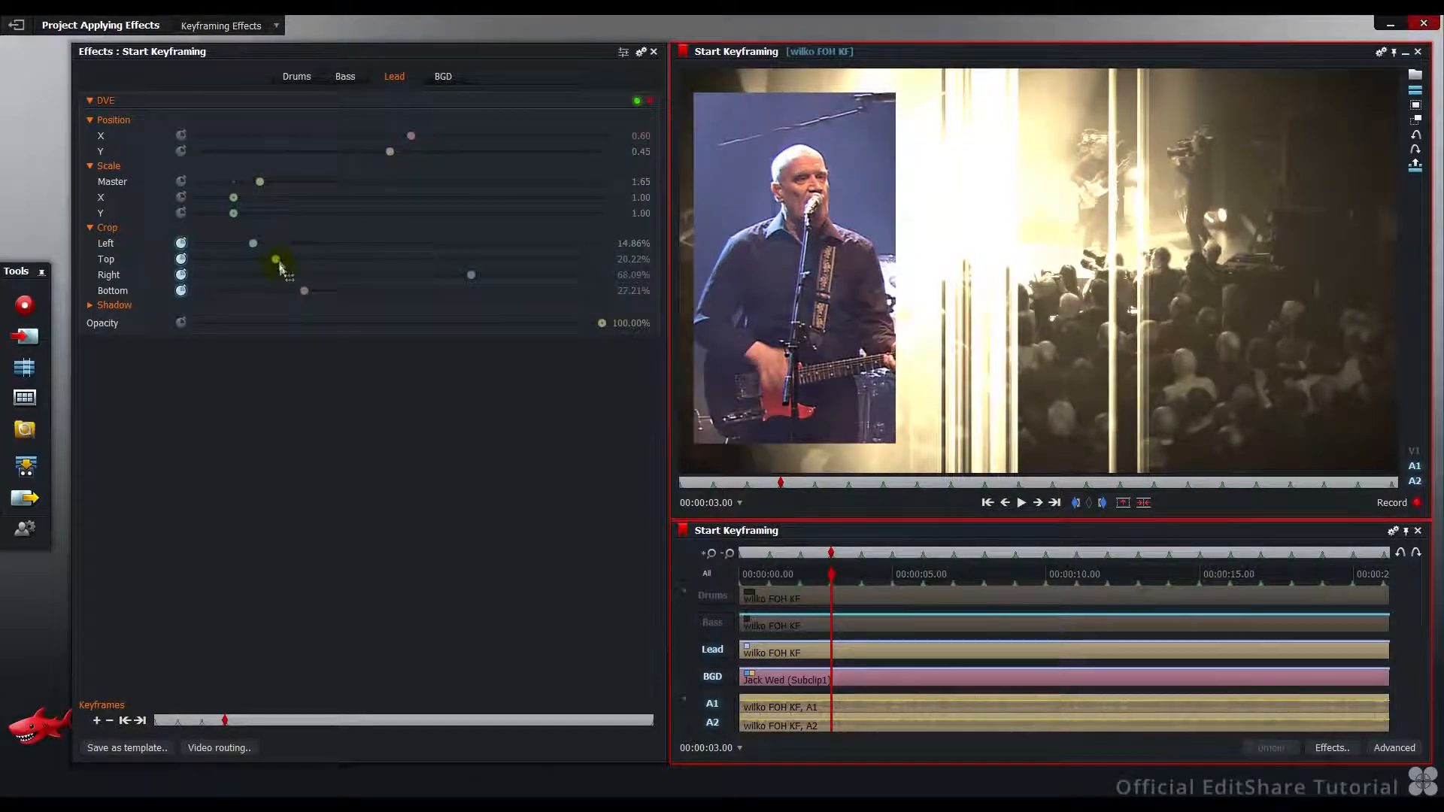
{"action": "left_click_drag", "start_coordinate": [254, 244], "coordinate": [265, 243]}
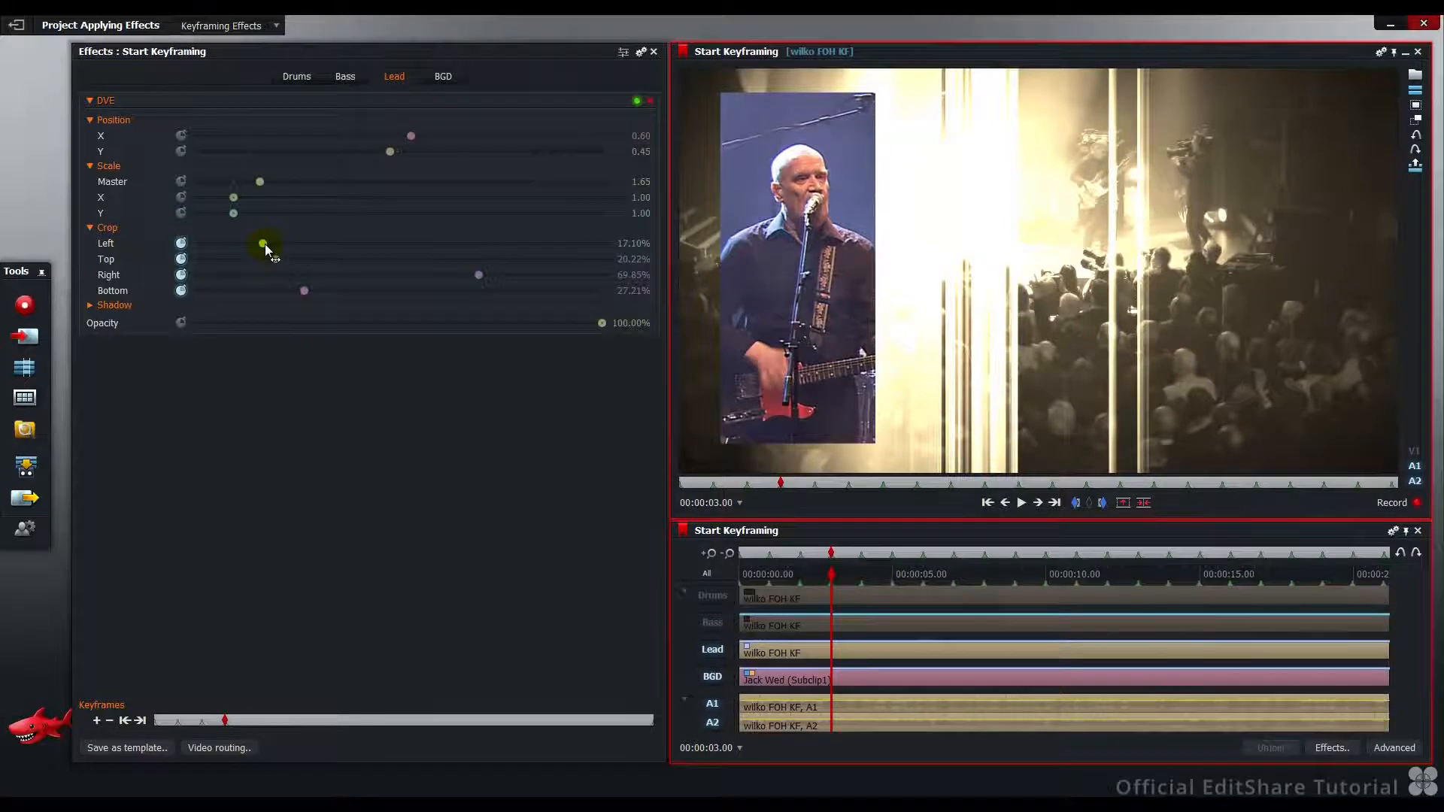
Keyframe varied Lead crop shapes at one-second intervals from 4 to 8 seconds.
{"action": "key", "text": "s"}
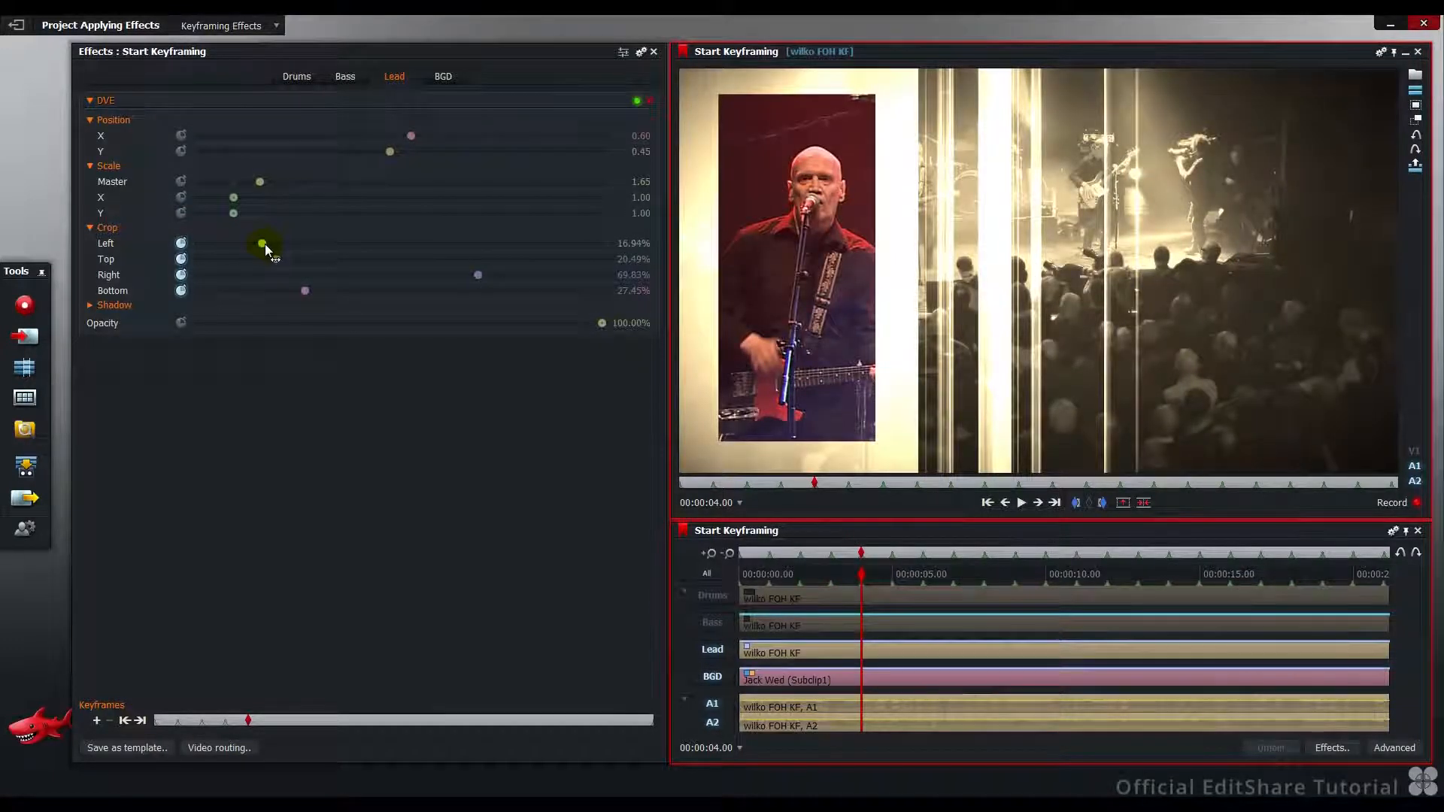
{"action": "key", "text": "s"}
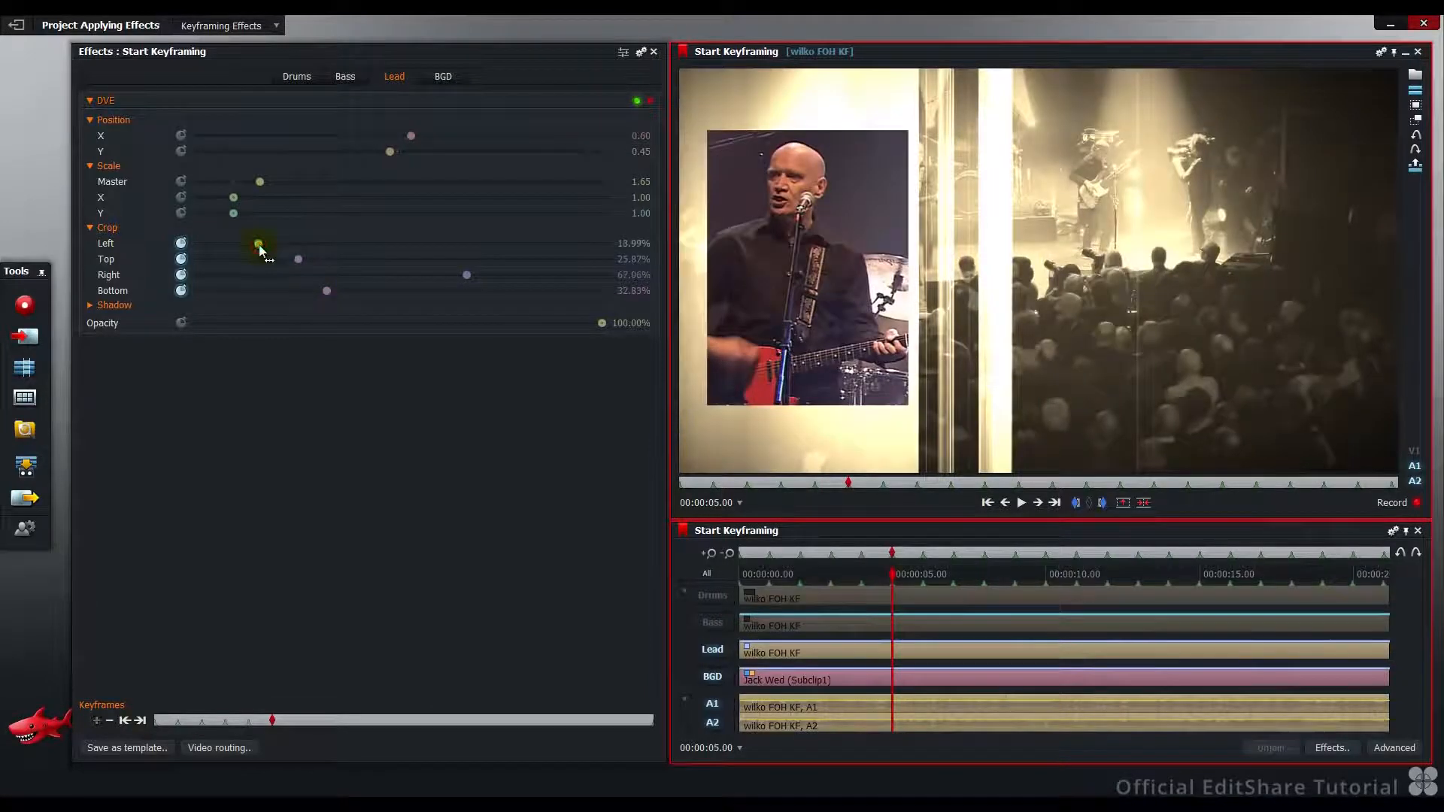
{"action": "key", "text": "s"}
{"action": "key", "text": "s"}
{"action": "mouse_move", "coordinate": [281, 260]}
{"action": "left_mouse_down"}
{"action": "mouse_move", "coordinate": [297, 259]}
{"action": "mouse_move", "coordinate": [300, 291]}
{"action": "left_mouse_up"}
{"action": "key", "text": "s"}
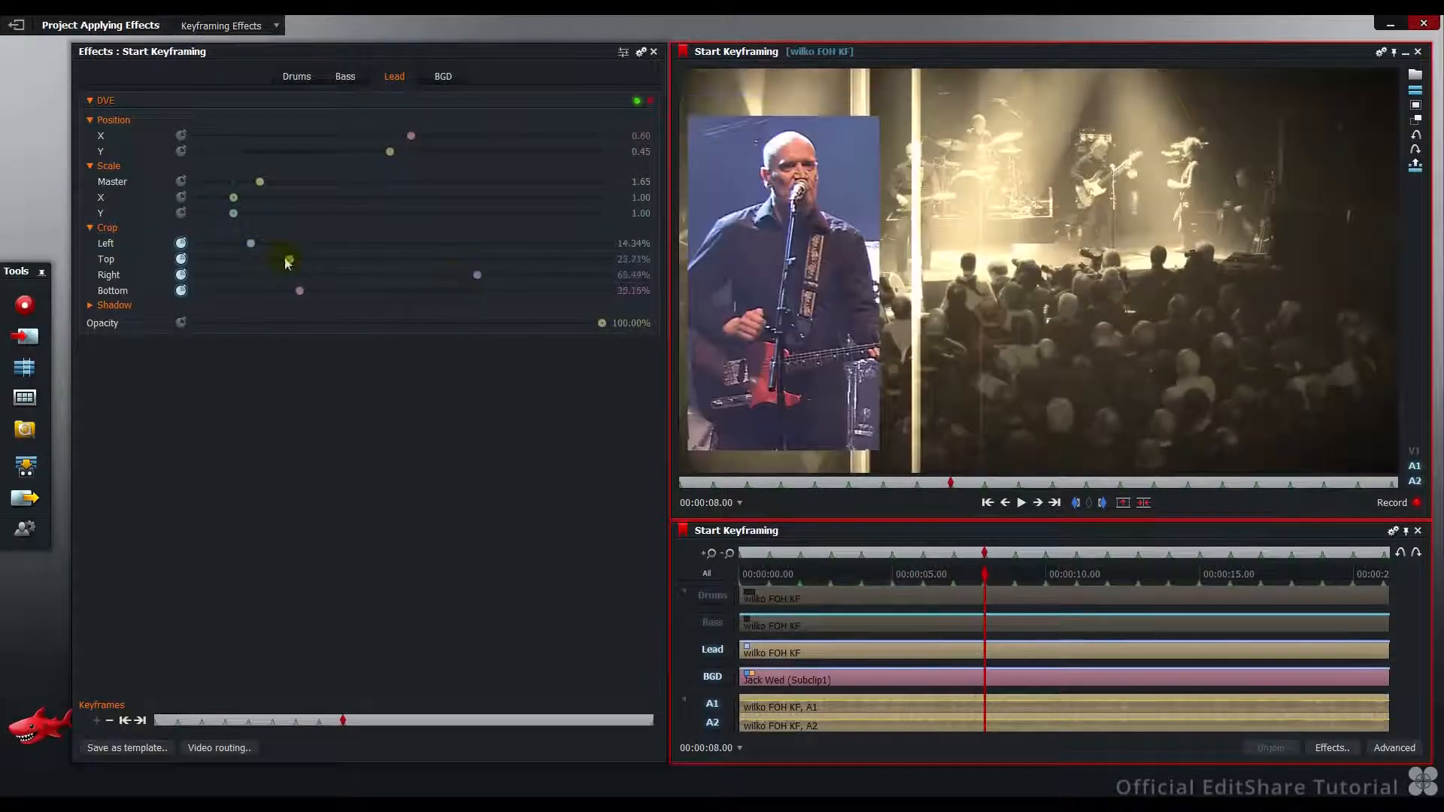
Keyframe further varied Lead crop shapes at one-second intervals from 8 seconds through the rest of the clip.
{"action": "key", "text": "s"}
{"action": "left_click_drag", "start_coordinate": [485, 275], "coordinate": [471, 275]}
{"action": "mouse_move", "coordinate": [320, 291]}
{"action": "left_mouse_down"}
{"action": "mouse_move", "coordinate": [294, 291]}
{"action": "mouse_move", "coordinate": [313, 291]}
{"action": "left_mouse_up"}
{"action": "key", "text": "s"}
{"action": "mouse_move", "coordinate": [285, 260]}
{"action": "left_mouse_down"}
{"action": "mouse_move", "coordinate": [299, 259]}
{"action": "mouse_move", "coordinate": [297, 292]}
{"action": "left_mouse_up"}
{"action": "key", "text": "s"}
{"action": "key", "text": "s"}
{"action": "key", "text": "s"}
{"action": "left_click_drag", "start_coordinate": [469, 275], "coordinate": [488, 275]}
{"action": "key", "text": "s"}
{"action": "key", "text": "s"}
{"action": "left_click_drag", "start_coordinate": [278, 259], "coordinate": [295, 259]}
{"action": "left_click_drag", "start_coordinate": [471, 275], "coordinate": [487, 275]}
{"action": "key", "text": "s"}
{"action": "left_click_drag", "start_coordinate": [291, 259], "coordinate": [294, 291]}
{"action": "key", "text": "s"}
{"action": "key", "text": "s"}
{"action": "key", "text": "s"}
{"action": "left_click_drag", "start_coordinate": [256, 243], "coordinate": [246, 244]}
{"action": "left_click_drag", "start_coordinate": [313, 291], "coordinate": [326, 291]}
{"action": "key", "text": "s"}
{"action": "left_click_drag", "start_coordinate": [473, 276], "coordinate": [485, 275]}
{"action": "left_click_drag", "start_coordinate": [316, 291], "coordinate": [291, 291]}
{"action": "key", "text": "s"}
{"action": "left_click_drag", "start_coordinate": [291, 259], "coordinate": [265, 259]}
{"action": "left_click_drag", "start_coordinate": [477, 276], "coordinate": [470, 276]}
Return the playhead to the start, re-enable the Bass track and show its DVE parameters.
{"action": "left_click", "coordinate": [737, 577]}
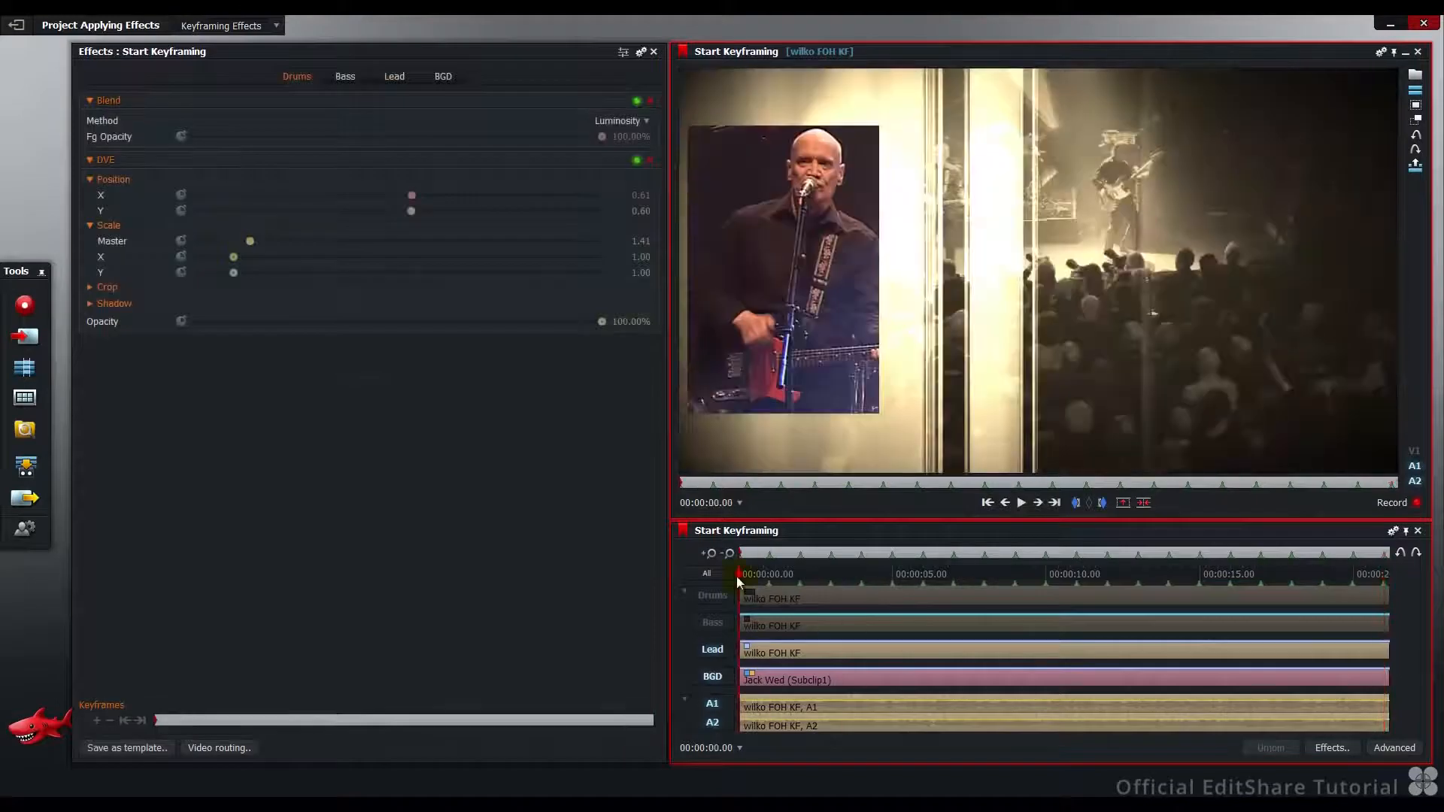
{"action": "left_click_drag", "start_coordinate": [737, 576], "coordinate": [739, 652]}
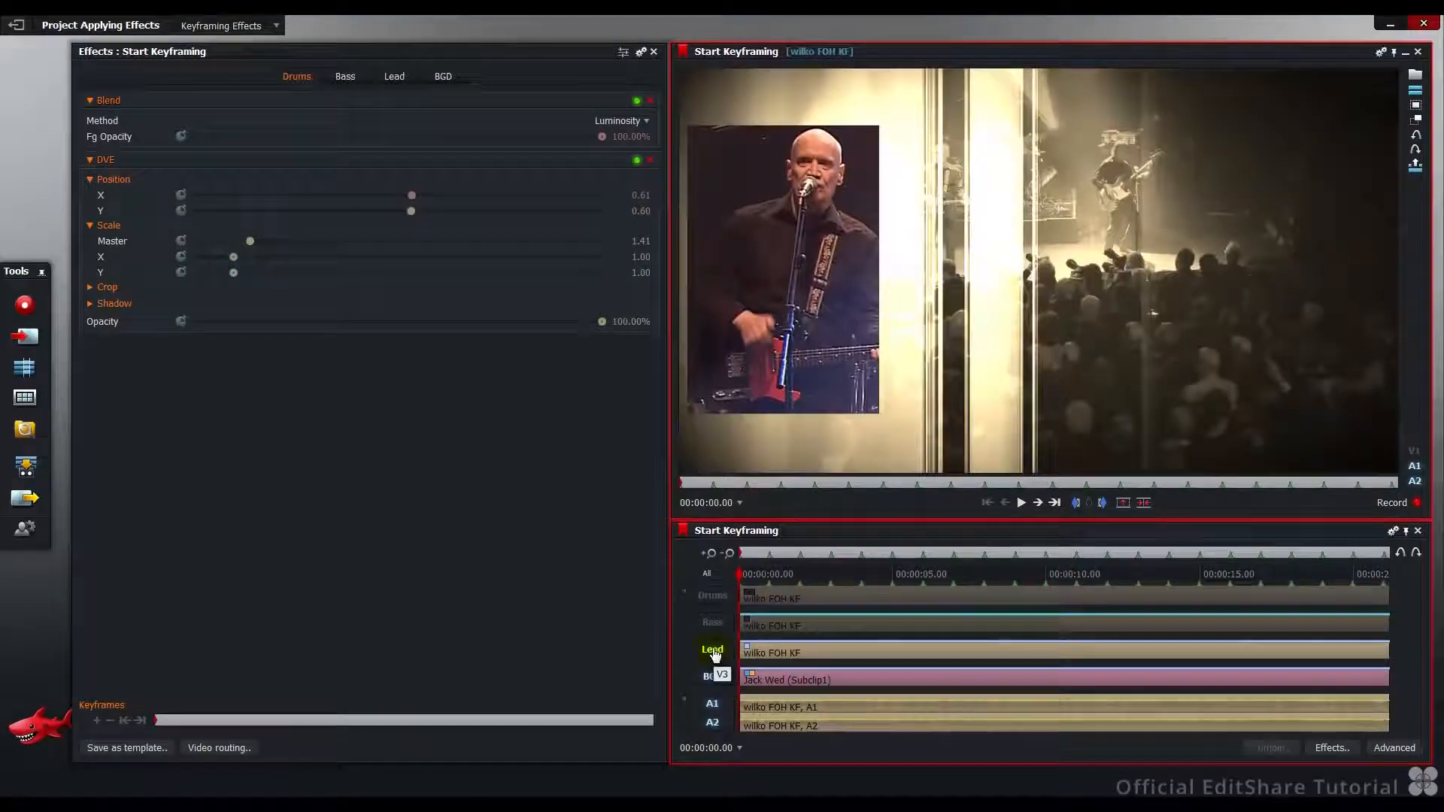
{"action": "left_click", "coordinate": [714, 624]}
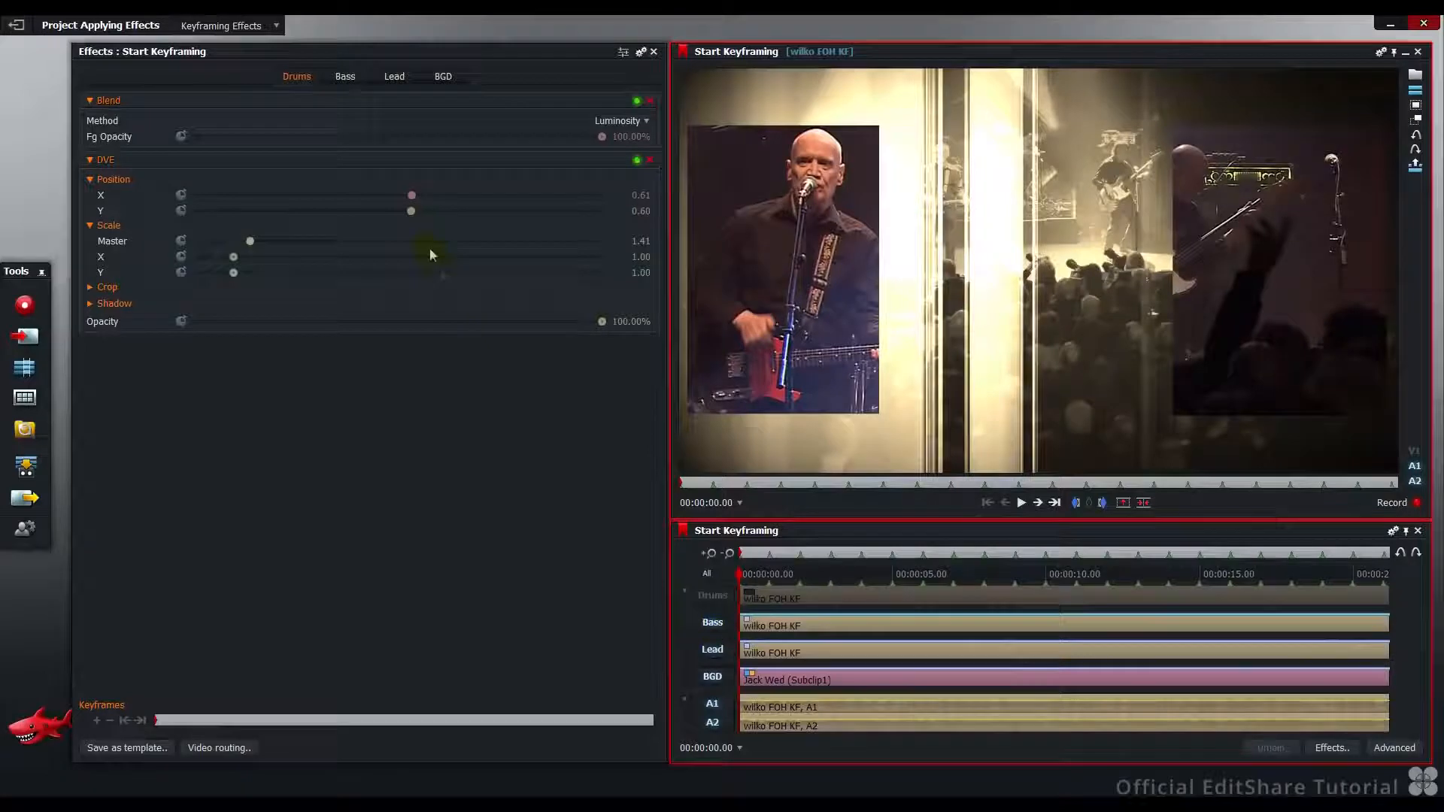
{"action": "left_click", "coordinate": [351, 79]}
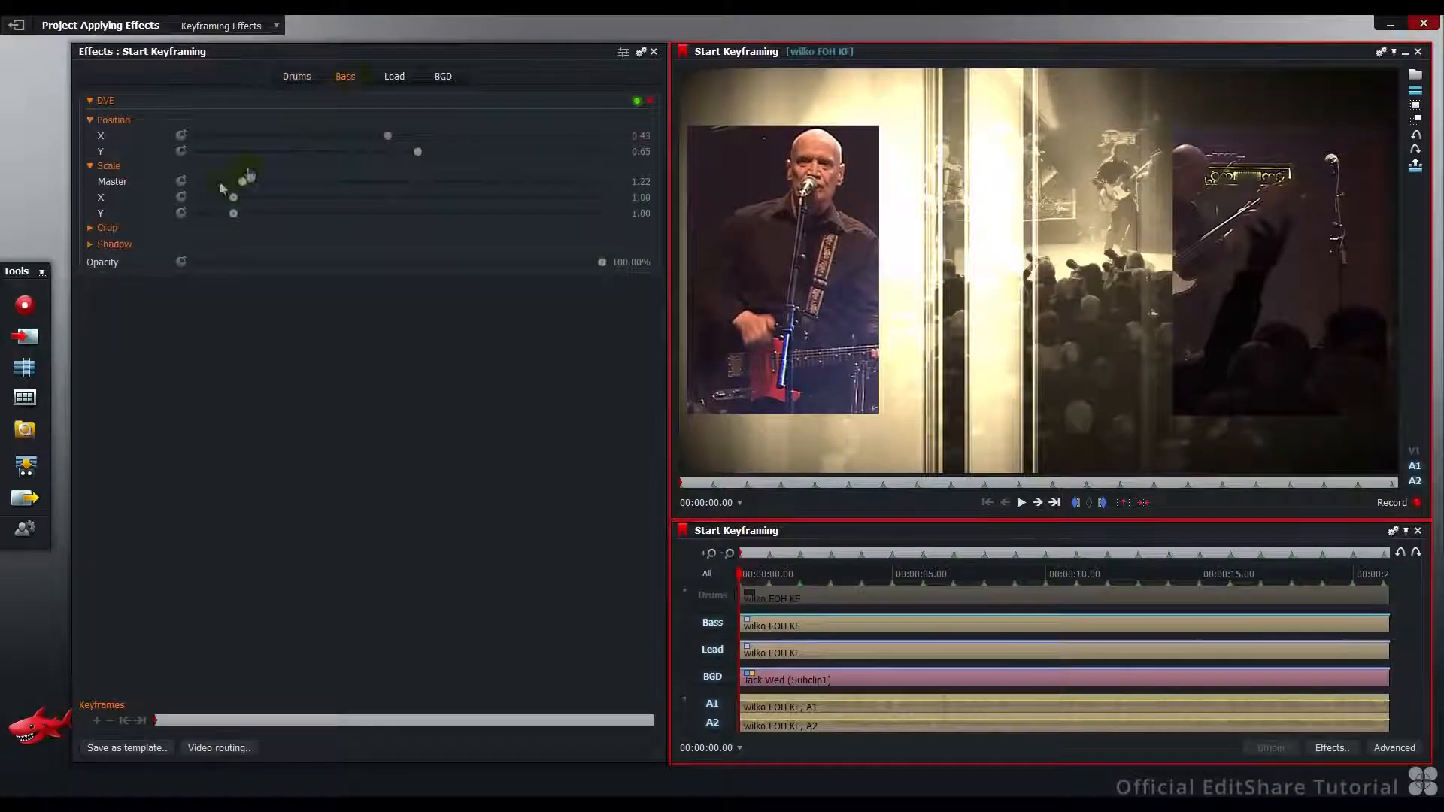
Reveal the Bass crop parameters and enable keyframing for Left, Top, Right and Bottom.
{"action": "left_click", "coordinate": [89, 228]}
{"action": "left_click", "coordinate": [181, 260]}
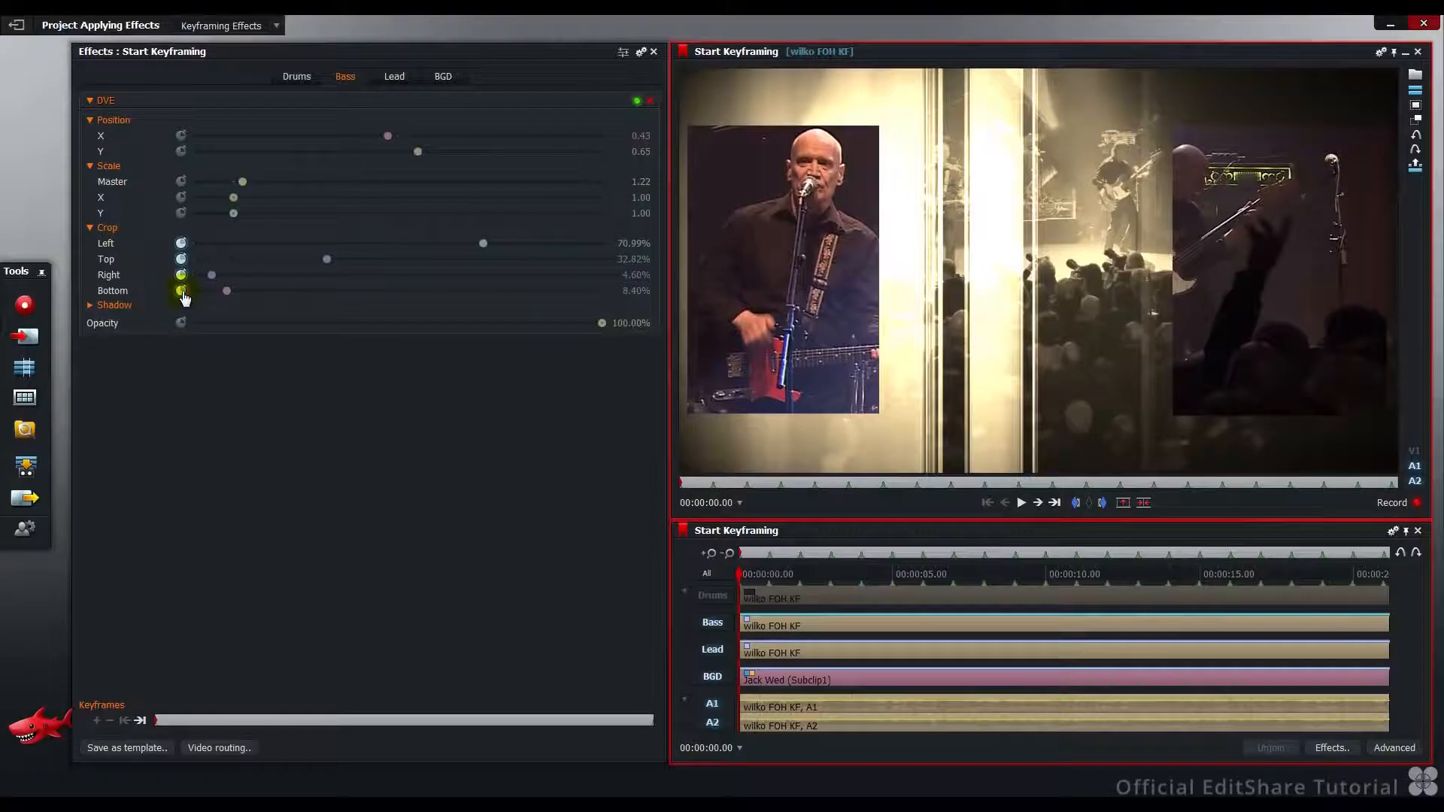
{"action": "key", "text": "space"}
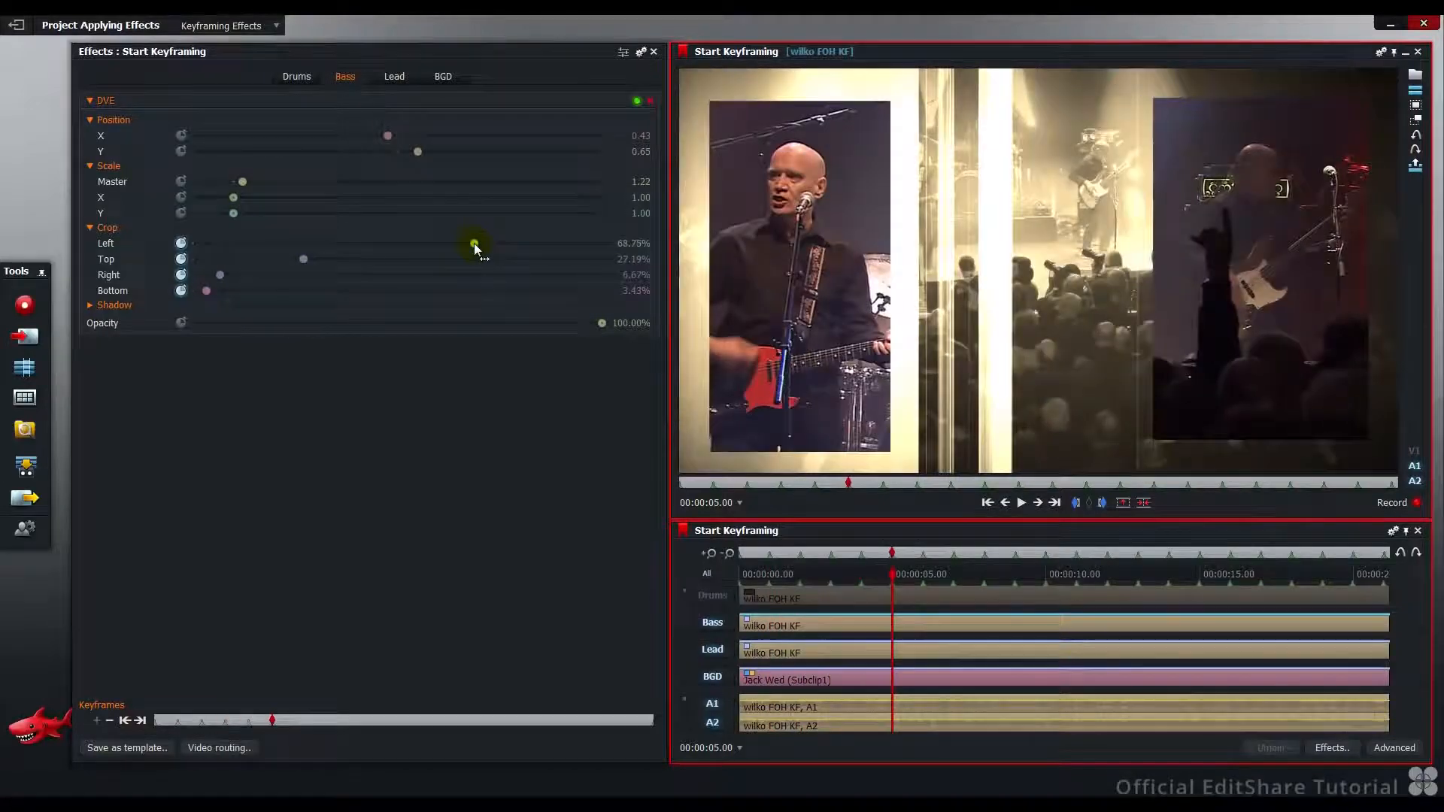
Keyframe varied Bass crop shapes at one-second intervals through to 21 seconds.
{"action": "left_click_drag", "start_coordinate": [467, 246], "coordinate": [498, 244]}
{"action": "left_click", "coordinate": [211, 275]}
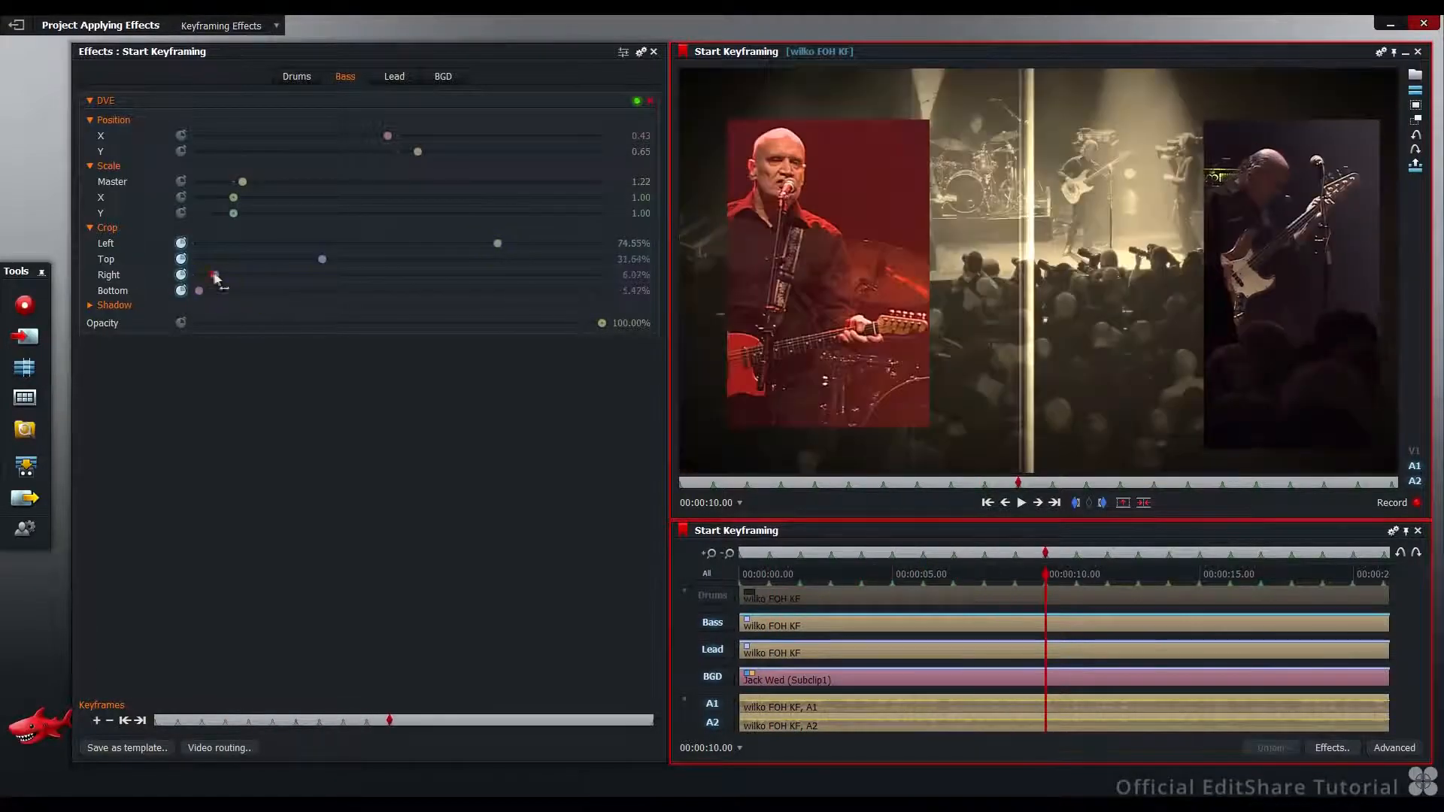
{"action": "mouse_move", "coordinate": [218, 290]}
{"action": "left_mouse_down"}
{"action": "mouse_move", "coordinate": [258, 290]}
{"action": "mouse_move", "coordinate": [231, 274]}
{"action": "left_mouse_up"}
{"action": "left_click_drag", "start_coordinate": [318, 259], "coordinate": [337, 262]}
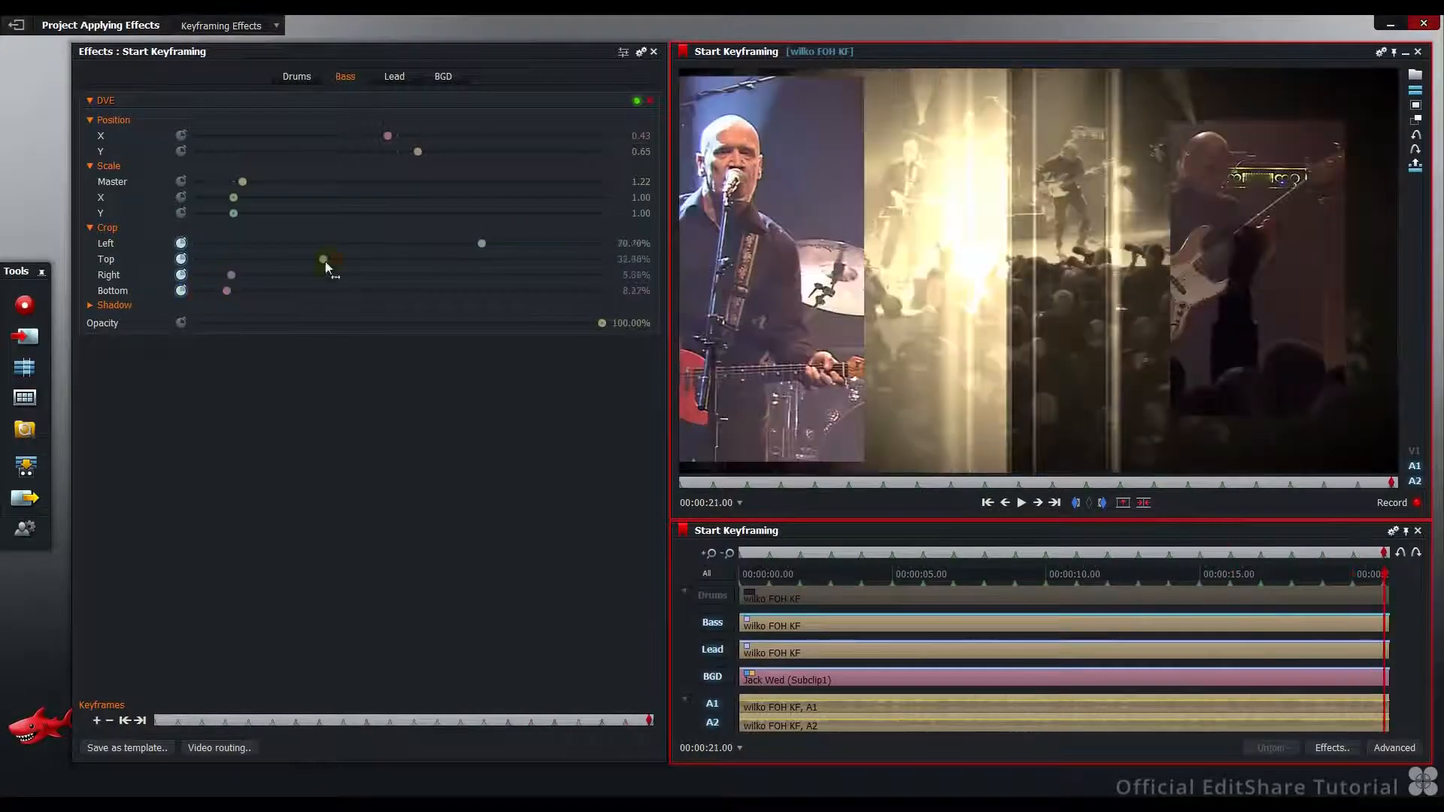
At the start of the sequence, re-enable the Drums track and enable keyframing for its Left, Top, Right and Bottom crop.
{"action": "left_click", "coordinate": [735, 574]}
{"action": "left_click_drag", "start_coordinate": [734, 575], "coordinate": [726, 606]}
{"action": "left_click", "coordinate": [725, 604]}
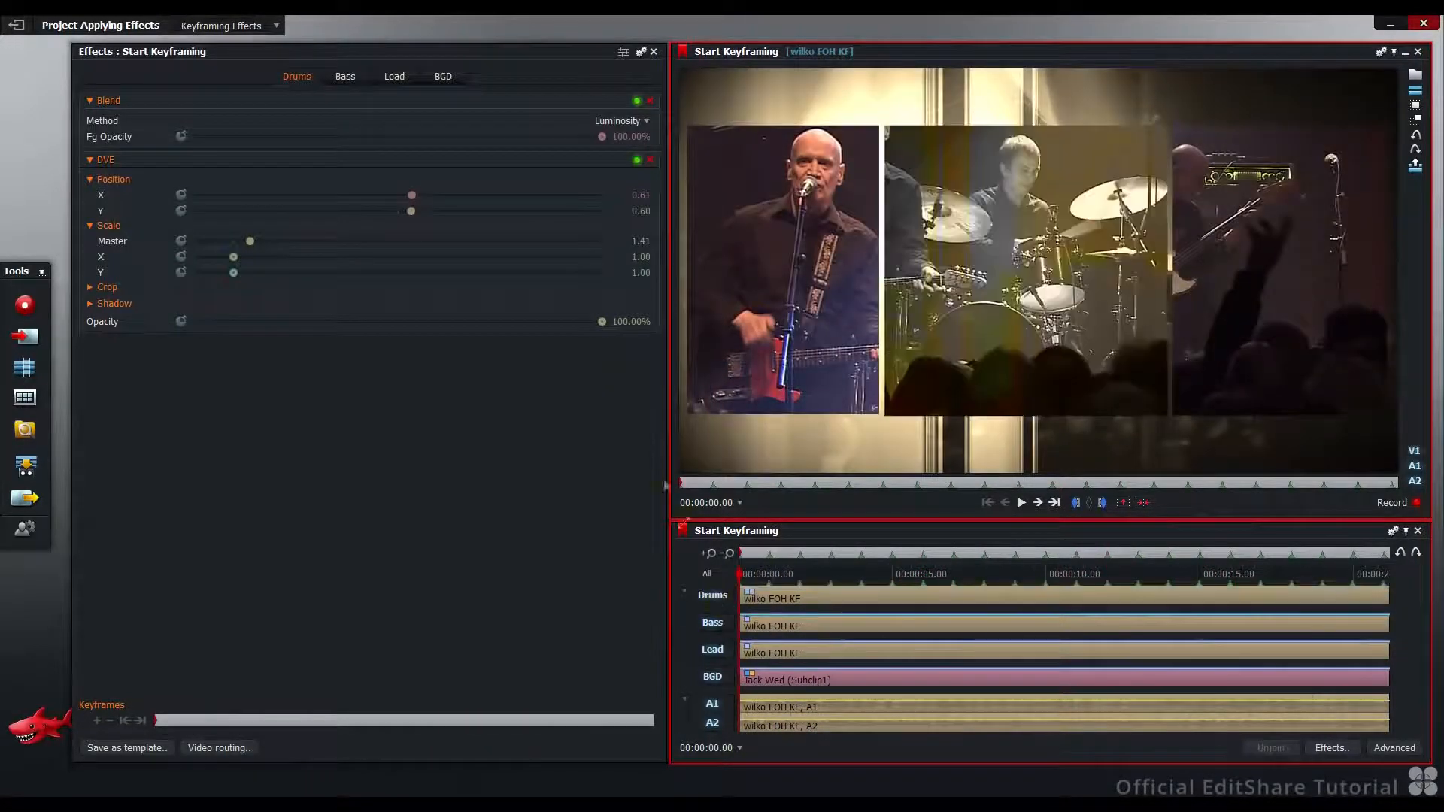
{"action": "left_click", "coordinate": [106, 288]}
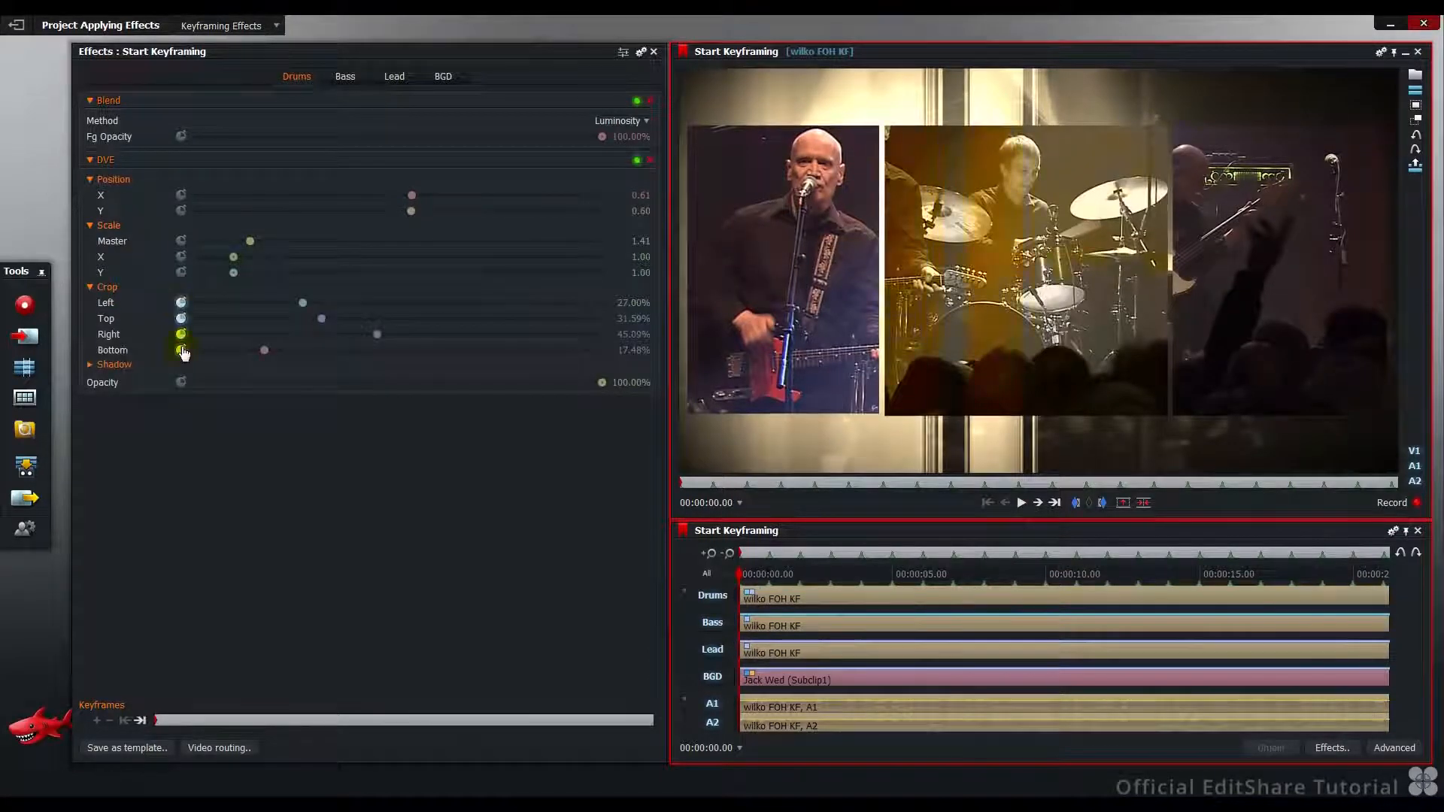
{"action": "key", "text": "s"}
Keyframe varied Drums crop shapes at one-second intervals from 1 to 16 seconds, starting with Right at 49.06%.
{"action": "left_click_drag", "start_coordinate": [374, 354], "coordinate": [393, 354]}
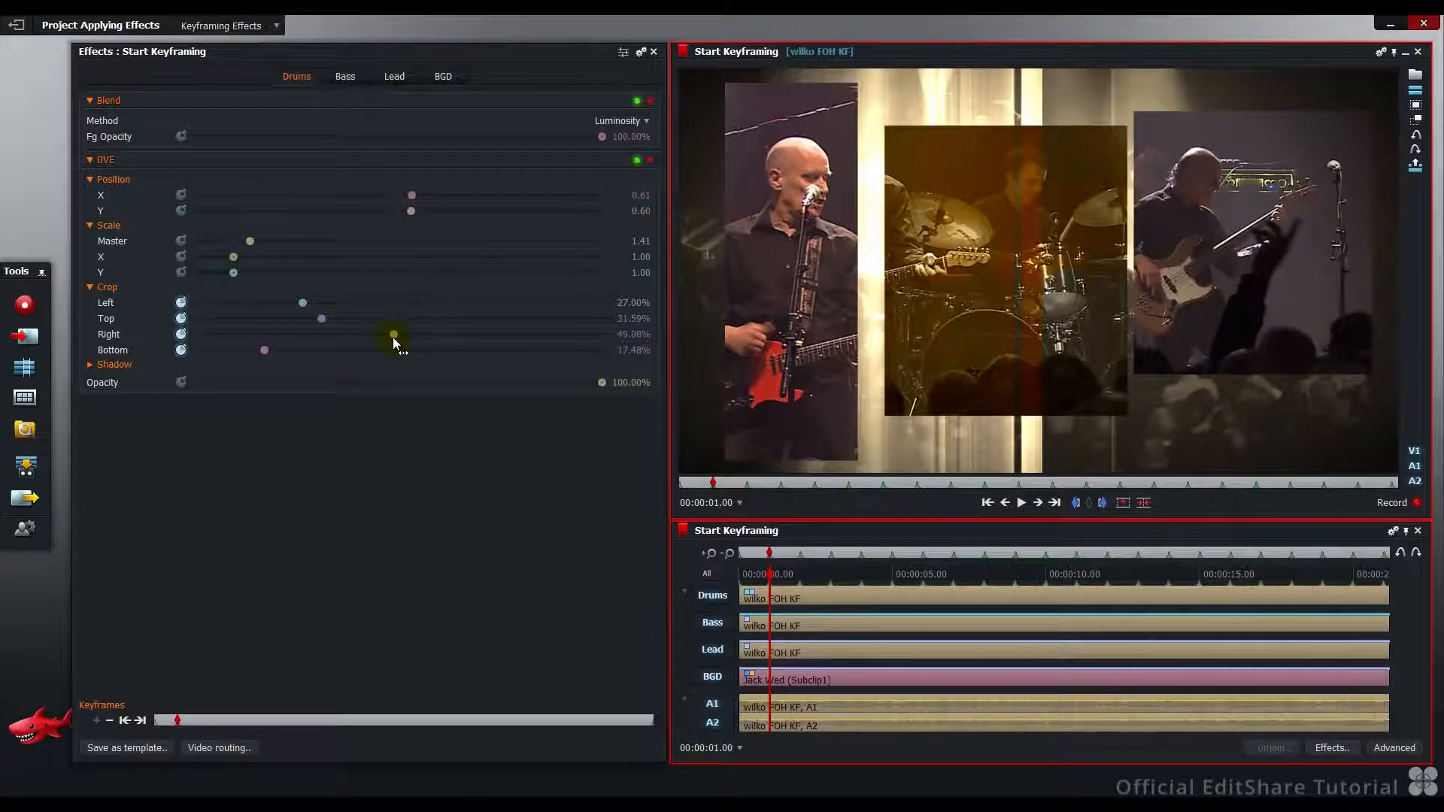
{"action": "left_click_drag", "start_coordinate": [303, 303], "coordinate": [334, 319]}
{"action": "left_click_drag", "start_coordinate": [394, 334], "coordinate": [397, 334]}
{"action": "left_click_drag", "start_coordinate": [264, 351], "coordinate": [262, 351]}
{"action": "left_click_drag", "start_coordinate": [333, 319], "coordinate": [286, 319]}
{"action": "left_click_drag", "start_coordinate": [397, 335], "coordinate": [391, 334]}
{"action": "left_click_drag", "start_coordinate": [262, 350], "coordinate": [303, 350]}
{"action": "left_click_drag", "start_coordinate": [309, 303], "coordinate": [316, 303]}
{"action": "left_click_drag", "start_coordinate": [286, 319], "coordinate": [310, 319]}
{"action": "left_click_drag", "start_coordinate": [380, 335], "coordinate": [382, 335]}
{"action": "left_click_drag", "start_coordinate": [246, 350], "coordinate": [332, 319]}
{"action": "left_click_drag", "start_coordinate": [308, 303], "coordinate": [374, 335]}
{"action": "mouse_move", "coordinate": [252, 350]}
{"action": "left_mouse_down"}
{"action": "mouse_move", "coordinate": [297, 350]}
{"action": "mouse_move", "coordinate": [272, 350]}
{"action": "left_mouse_up"}
{"action": "left_click_drag", "start_coordinate": [318, 303], "coordinate": [302, 303]}
{"action": "mouse_move", "coordinate": [332, 319]}
{"action": "left_mouse_down"}
{"action": "mouse_move", "coordinate": [295, 303]}
{"action": "mouse_move", "coordinate": [309, 303]}
{"action": "left_mouse_up"}
{"action": "left_click_drag", "start_coordinate": [326, 319], "coordinate": [336, 318]}
{"action": "left_click_drag", "start_coordinate": [363, 334], "coordinate": [359, 334]}
{"action": "left_click_drag", "start_coordinate": [272, 351], "coordinate": [338, 319]}
{"action": "left_click_drag", "start_coordinate": [358, 335], "coordinate": [375, 334]}
{"action": "mouse_move", "coordinate": [293, 350]}
{"action": "left_mouse_down"}
{"action": "mouse_move", "coordinate": [249, 351]}
{"action": "mouse_move", "coordinate": [312, 351]}
{"action": "left_mouse_up"}
{"action": "left_click_drag", "start_coordinate": [301, 304], "coordinate": [316, 303]}
{"action": "left_click_drag", "start_coordinate": [339, 319], "coordinate": [318, 318]}
{"action": "left_click_drag", "start_coordinate": [378, 335], "coordinate": [281, 350]}
{"action": "left_click_drag", "start_coordinate": [326, 319], "coordinate": [330, 319]}
{"action": "left_click_drag", "start_coordinate": [382, 335], "coordinate": [383, 335]}
{"action": "left_click_drag", "start_coordinate": [282, 350], "coordinate": [279, 350]}
{"action": "left_click_drag", "start_coordinate": [311, 303], "coordinate": [314, 303]}
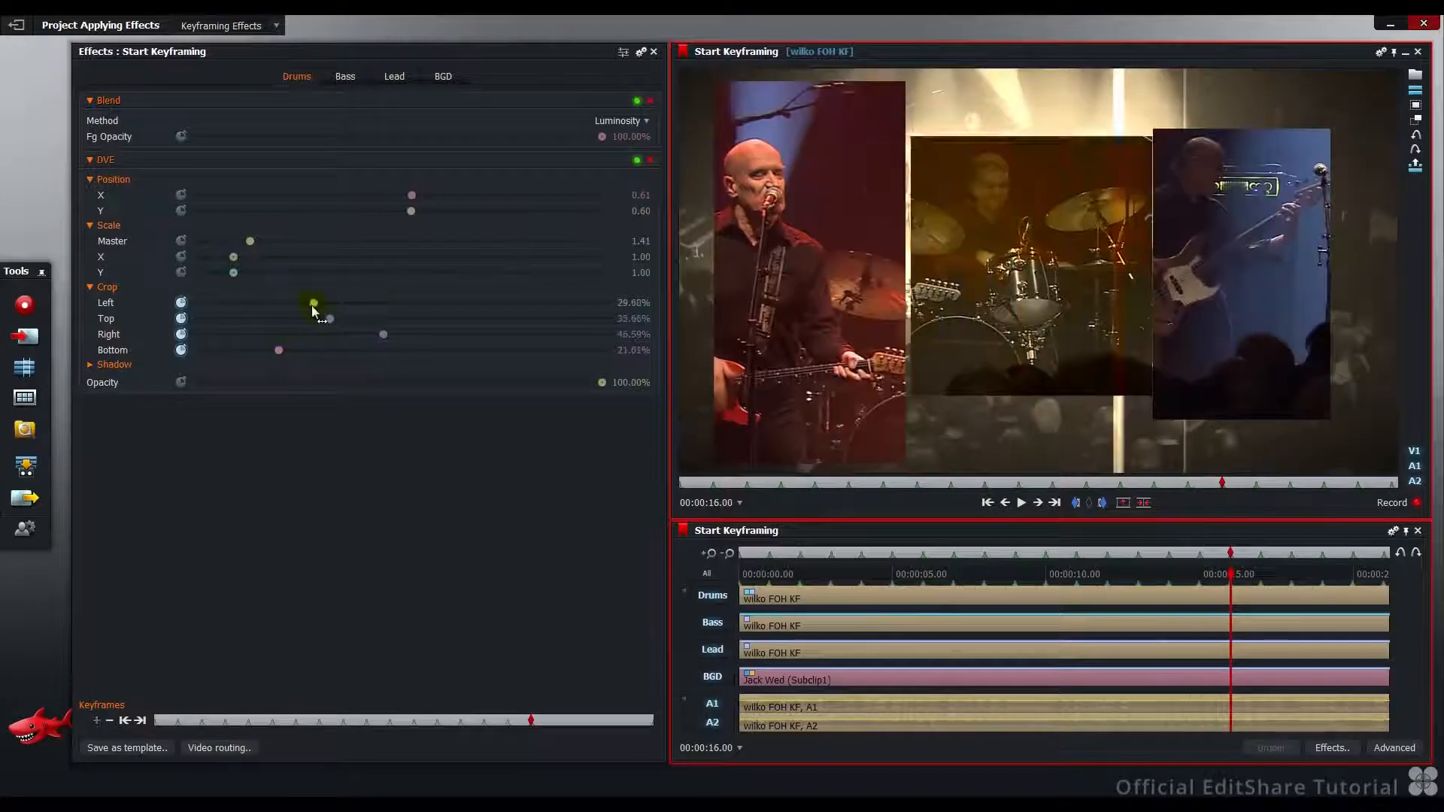
Keyframe further Drums crop shapes up to 21 seconds, ending with Left 25.61%, Top 23.57%, Right 47.24% and Bottom 12.13%.
{"action": "left_click_drag", "start_coordinate": [278, 350], "coordinate": [276, 351]}
{"action": "left_click_drag", "start_coordinate": [384, 335], "coordinate": [305, 319]}
{"action": "left_click_drag", "start_coordinate": [312, 303], "coordinate": [295, 304]}
{"action": "left_click_drag", "start_coordinate": [385, 335], "coordinate": [391, 335]}
{"action": "mouse_move", "coordinate": [274, 350]}
{"action": "left_mouse_down"}
{"action": "mouse_move", "coordinate": [300, 350]}
{"action": "mouse_move", "coordinate": [261, 350]}
{"action": "left_mouse_up"}
{"action": "left_click_drag", "start_coordinate": [305, 319], "coordinate": [325, 318]}
{"action": "left_click_drag", "start_coordinate": [390, 335], "coordinate": [384, 335]}
{"action": "left_click_drag", "start_coordinate": [295, 303], "coordinate": [242, 350]}
{"action": "left_click_drag", "start_coordinate": [294, 303], "coordinate": [301, 303]}
{"action": "left_click_drag", "start_coordinate": [321, 319], "coordinate": [306, 319]}
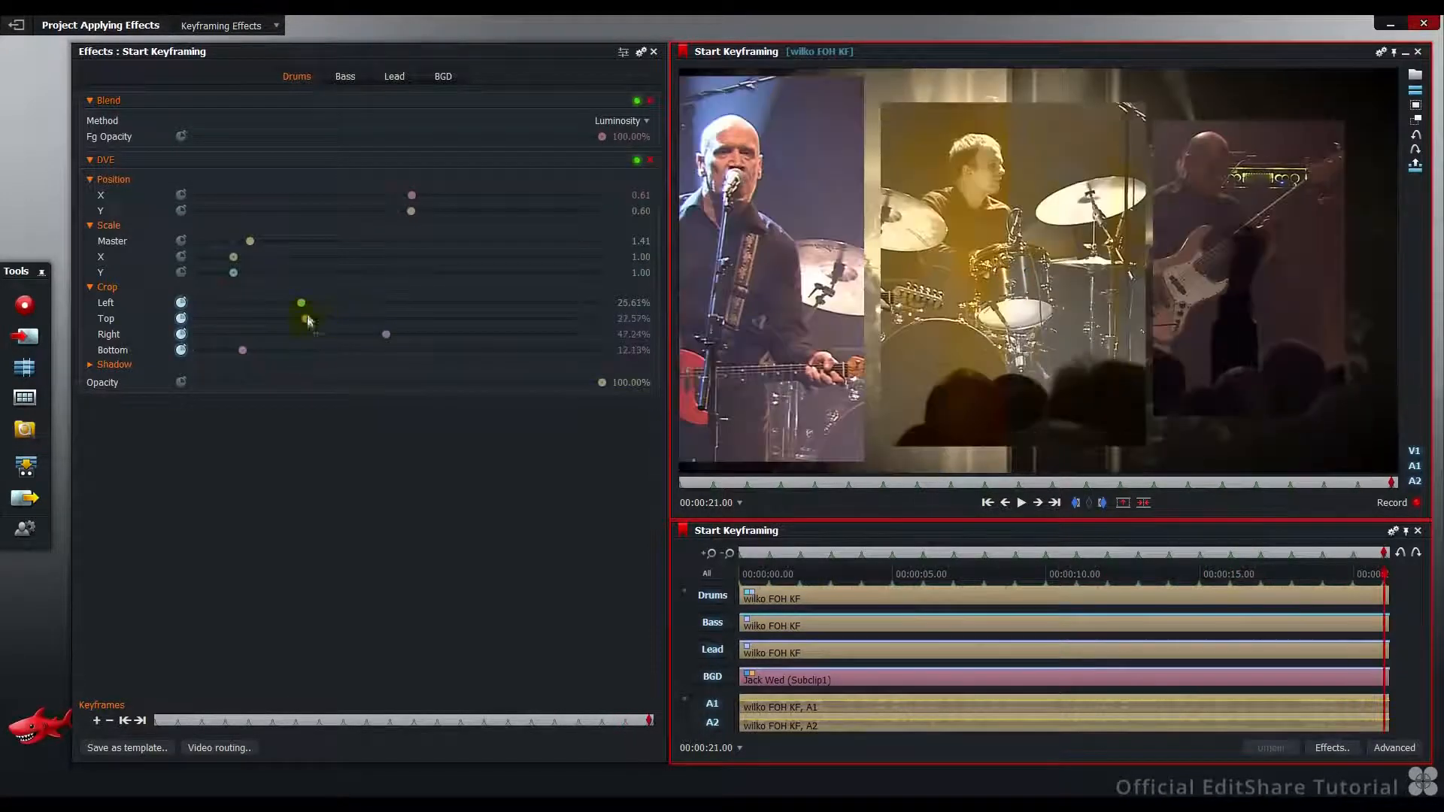
Display the Drums crop keyframes as graphs and scrub the playhead through the sequence.
{"action": "left_click_drag", "start_coordinate": [983, 577], "coordinate": [1059, 611]}
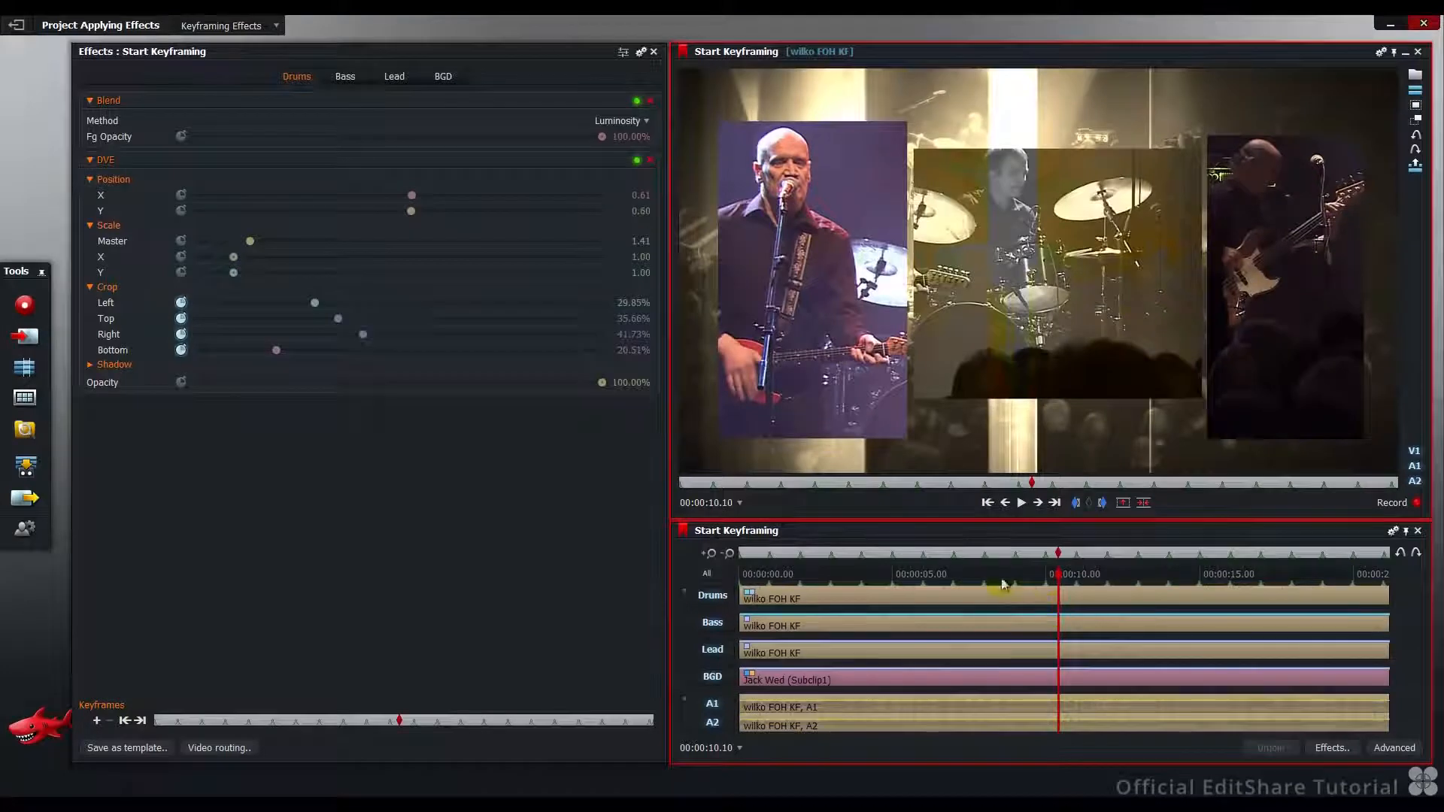
{"action": "left_click", "coordinate": [624, 54]}
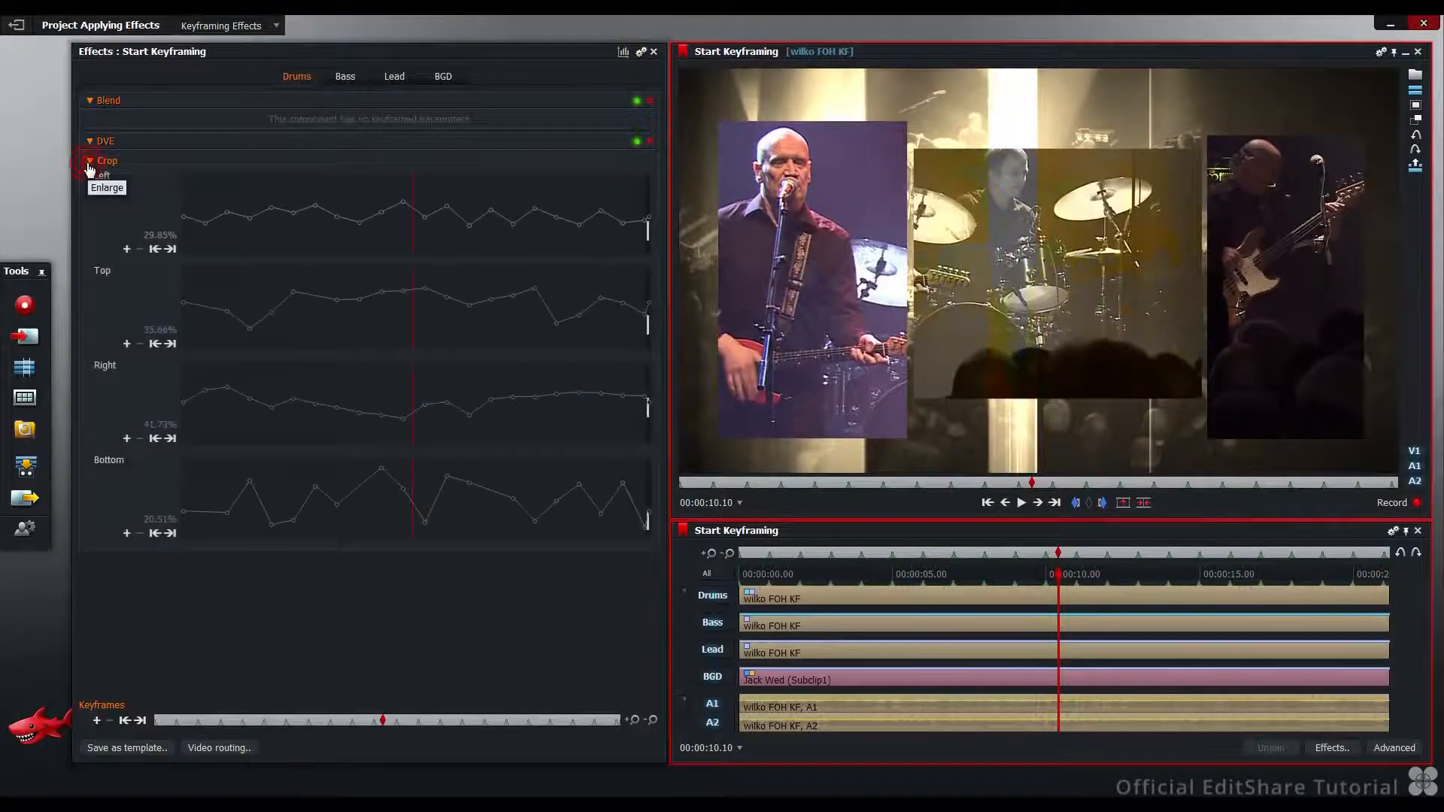
{"action": "left_click", "coordinate": [754, 584]}
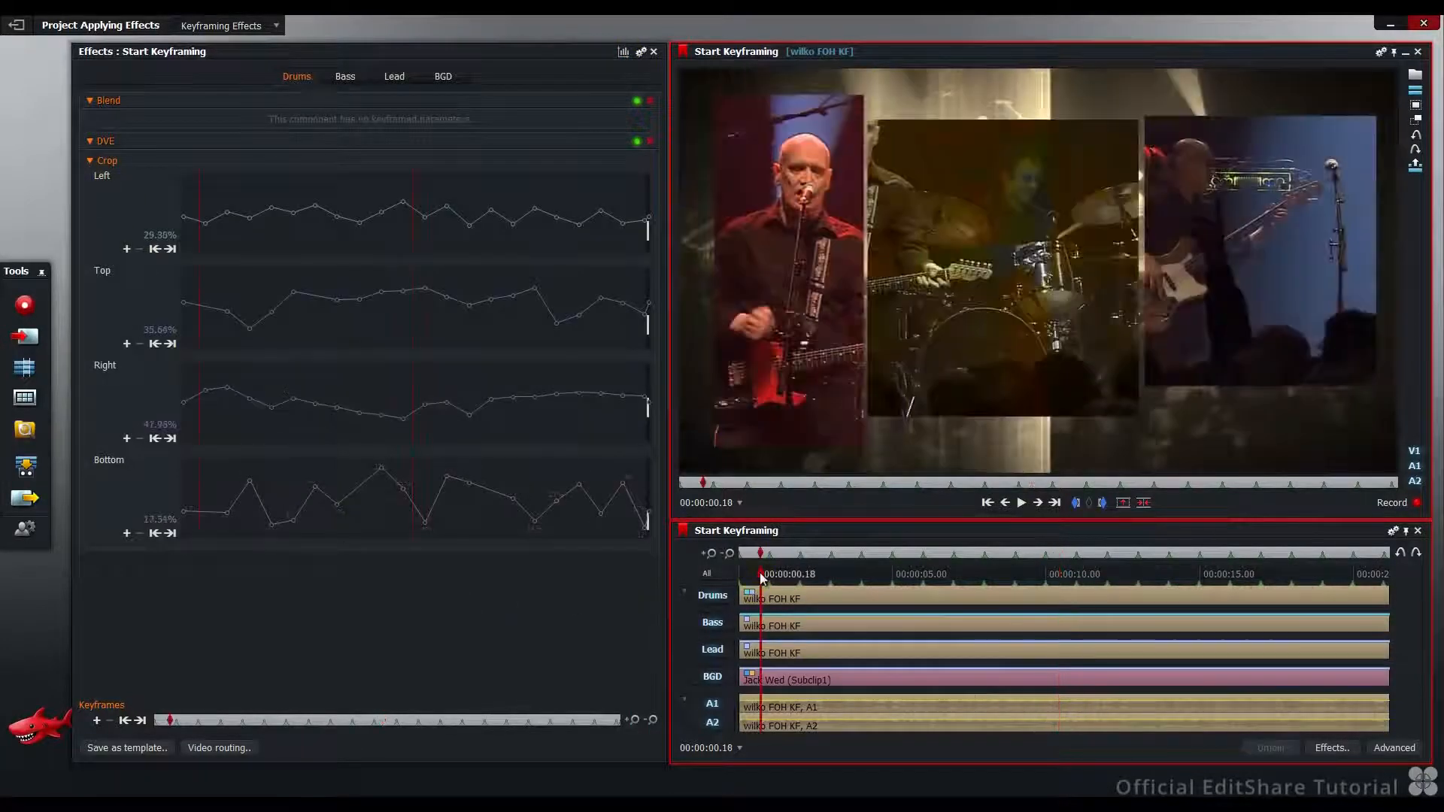
{"action": "left_click_drag", "start_coordinate": [753, 584], "coordinate": [1094, 607]}
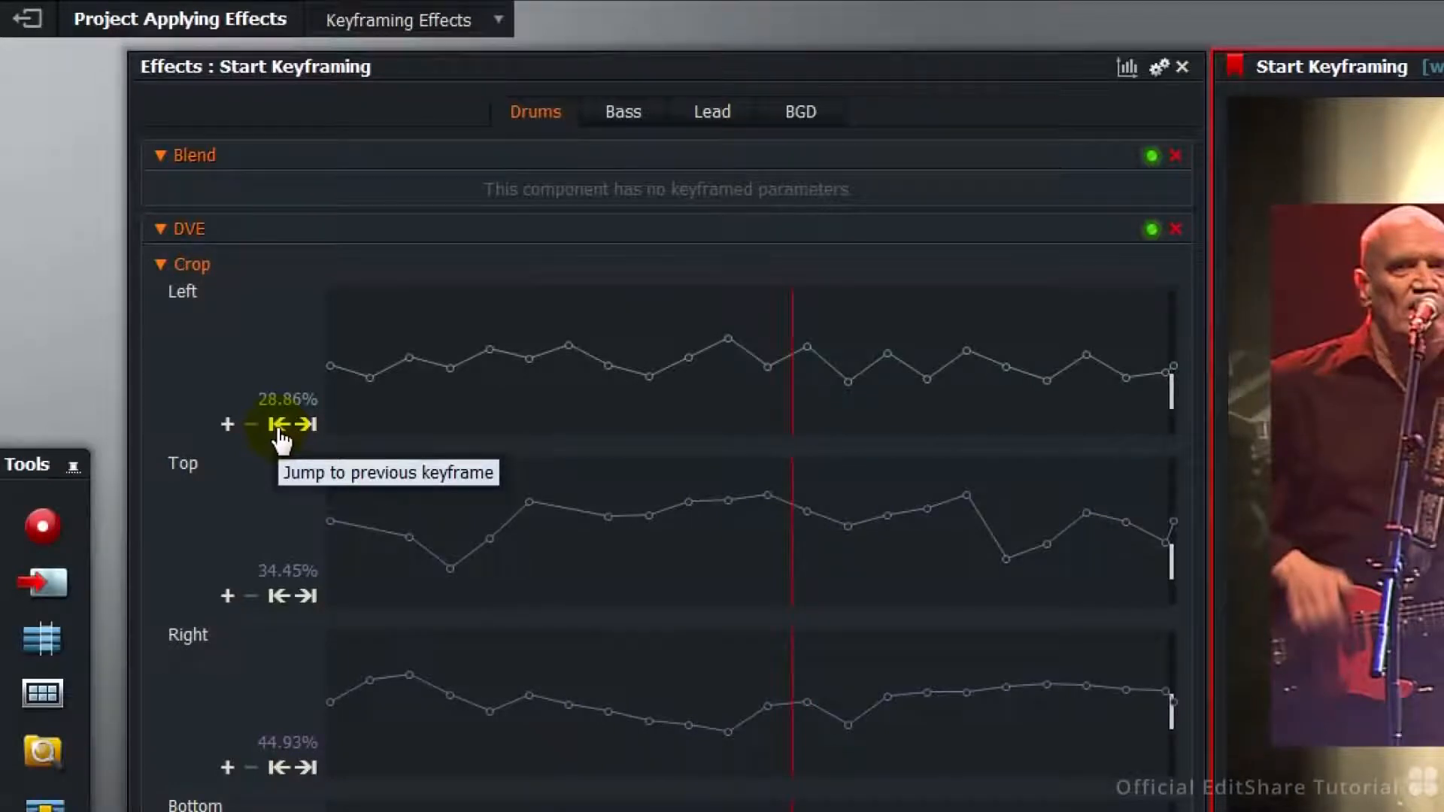
Step the playhead backwards through the Drums Left crop keyframes to 8 seconds.
{"action": "left_click", "coordinate": [278, 425]}
{"action": "left_click", "coordinate": [278, 425]}
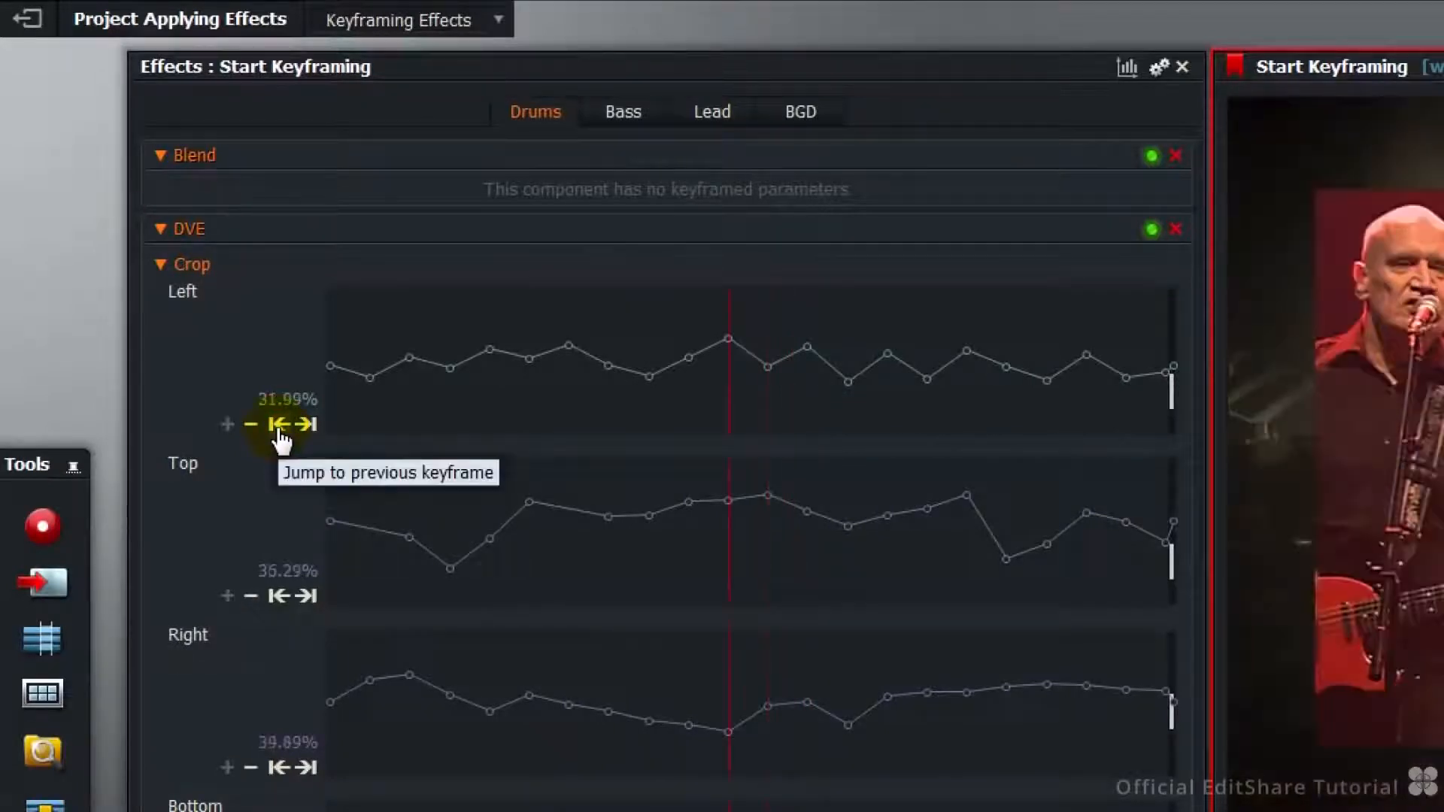
{"action": "left_click", "coordinate": [278, 425]}
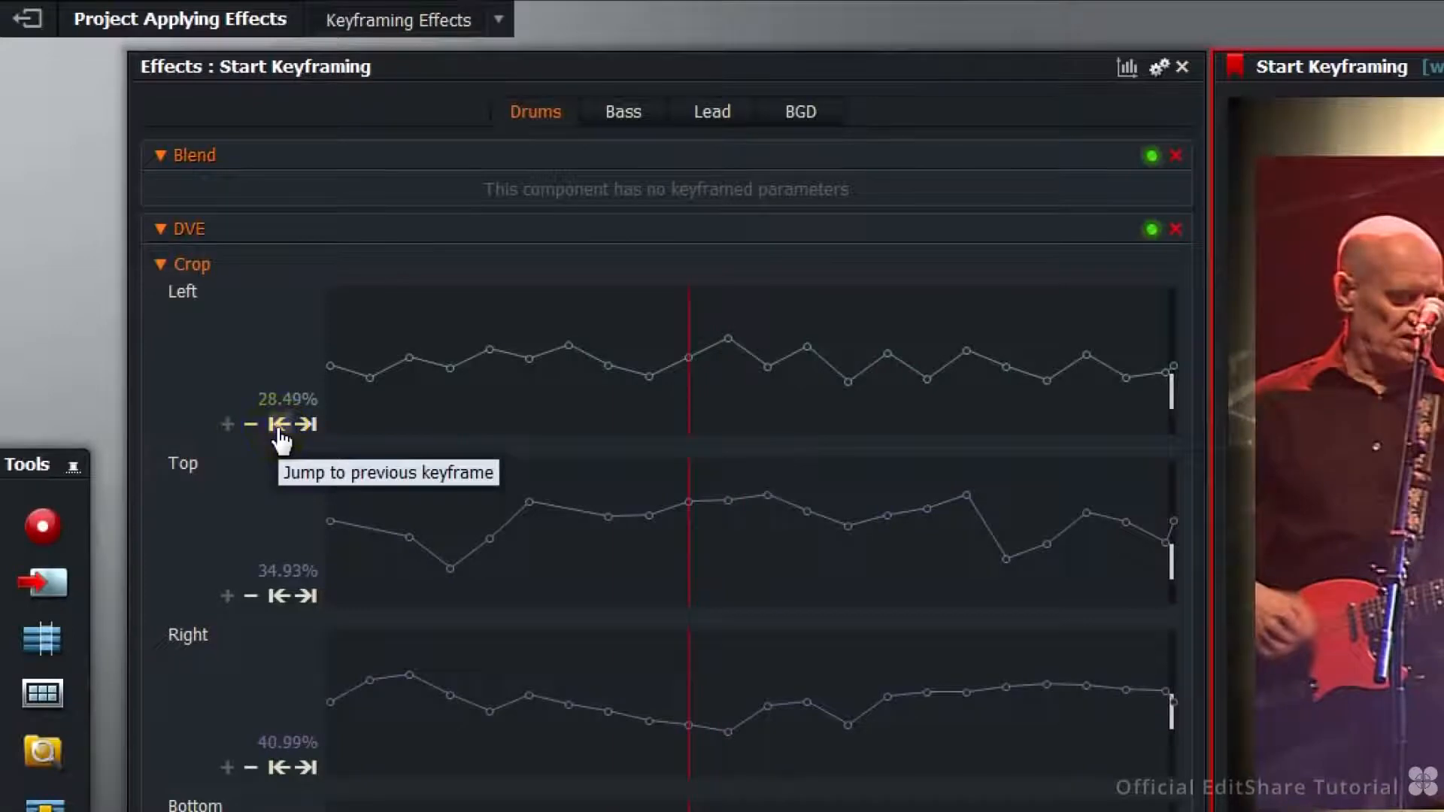
{"action": "left_click", "coordinate": [279, 425]}
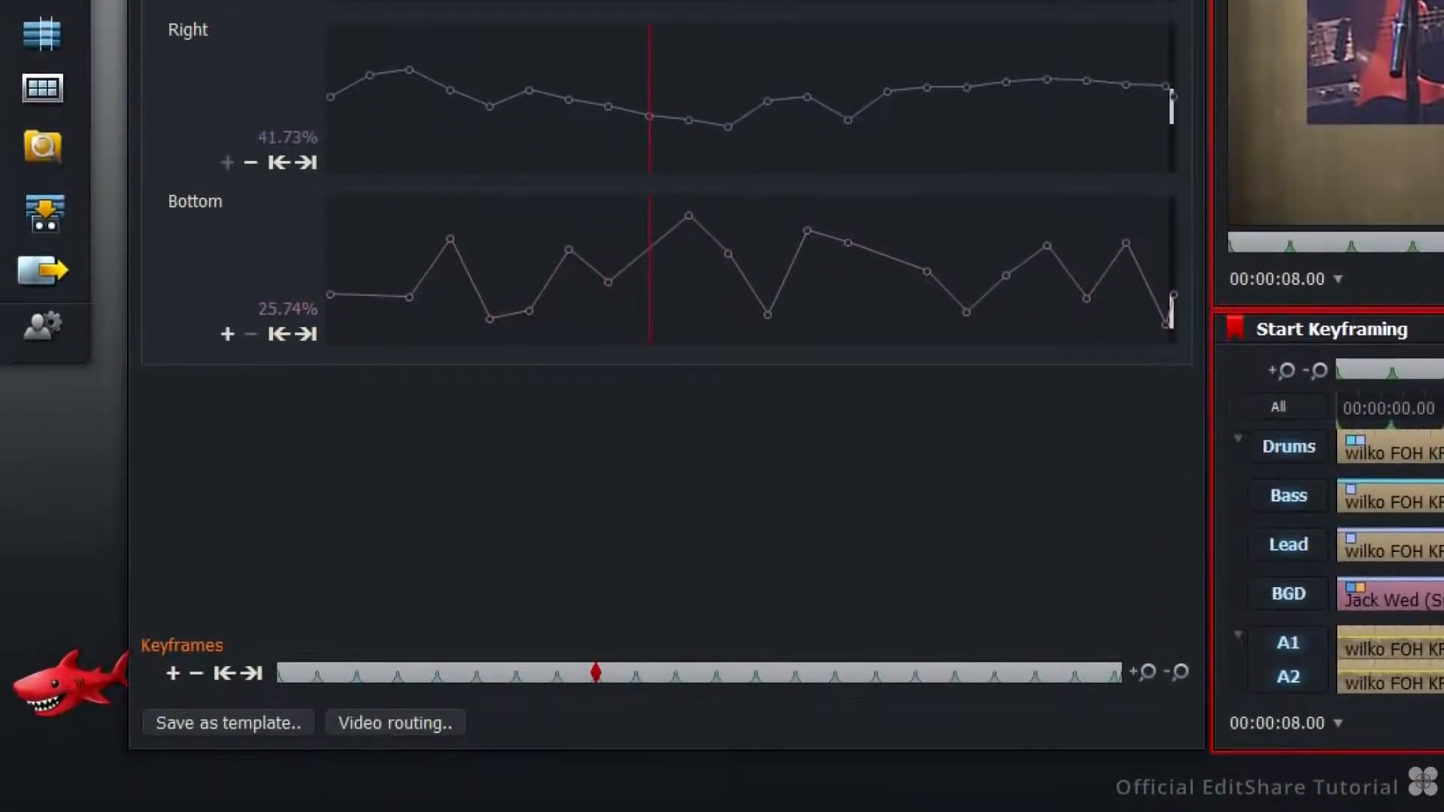
Step the playhead forwards through the effect's overall keyframes to 12 seconds.
{"action": "left_click", "coordinate": [251, 674]}
{"action": "left_click", "coordinate": [251, 674]}
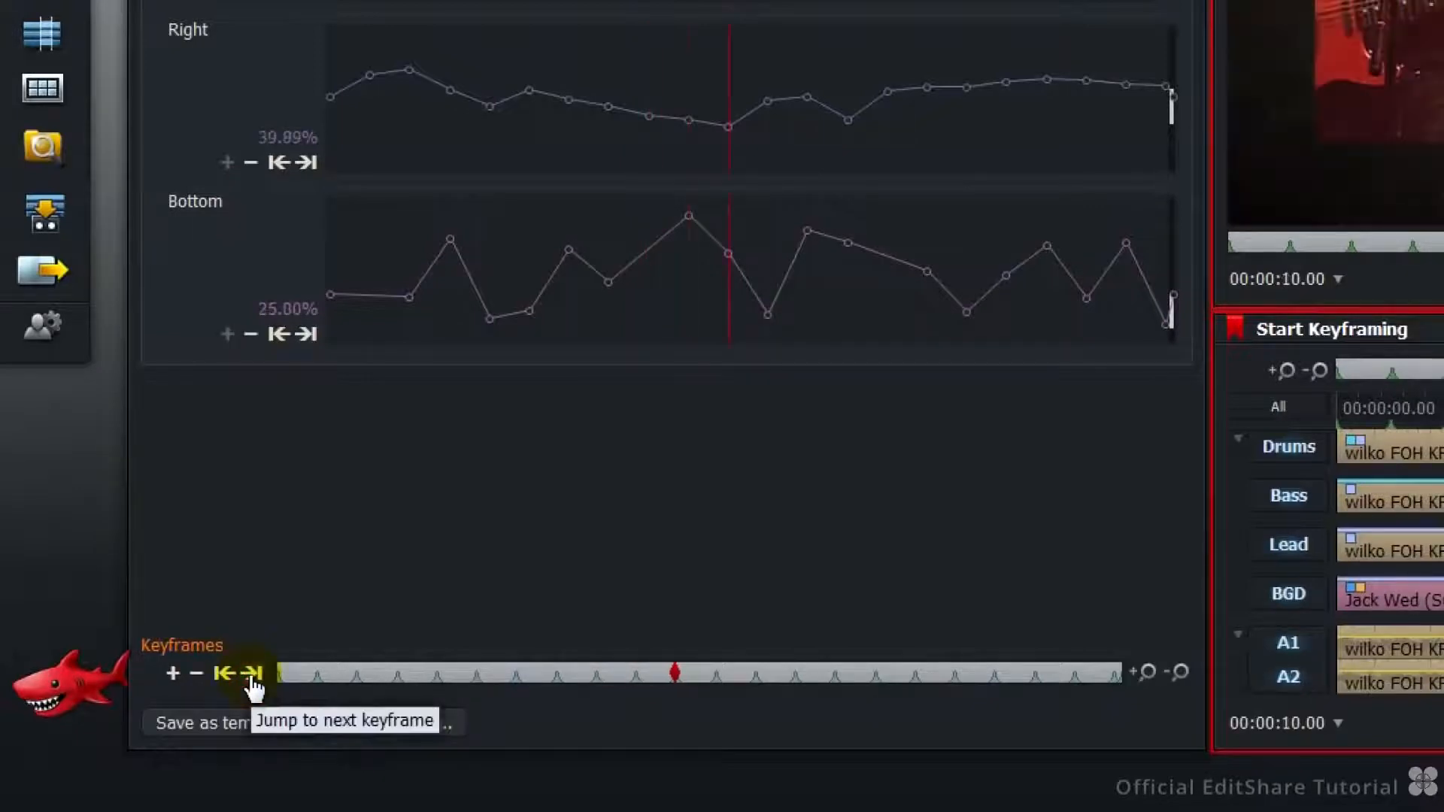
{"action": "left_click", "coordinate": [252, 673]}
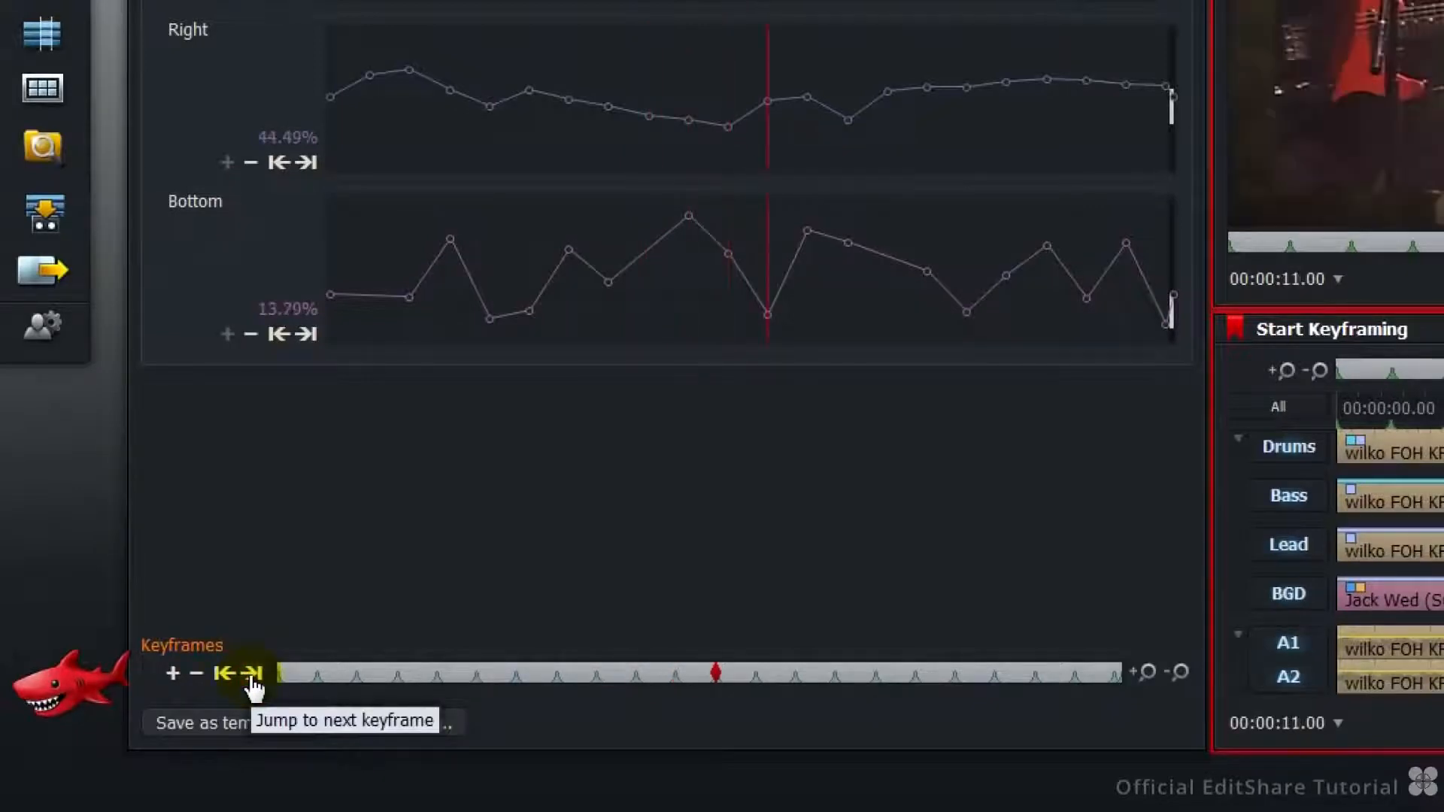
{"action": "left_click", "coordinate": [251, 674]}
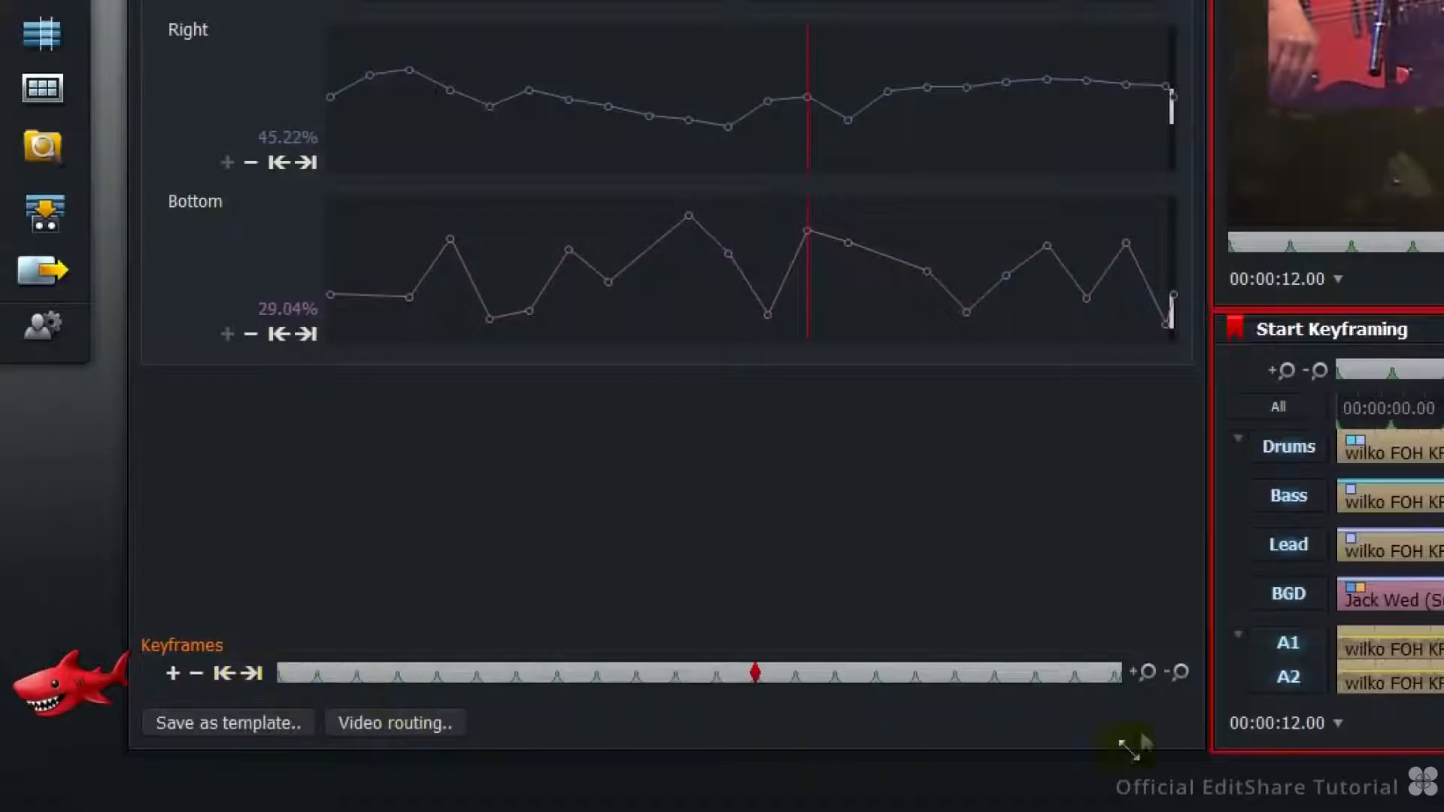
Zoom the keyframe graphs in and out, and inspect another section of them while zoomed in.
{"action": "left_click", "coordinate": [1147, 673]}
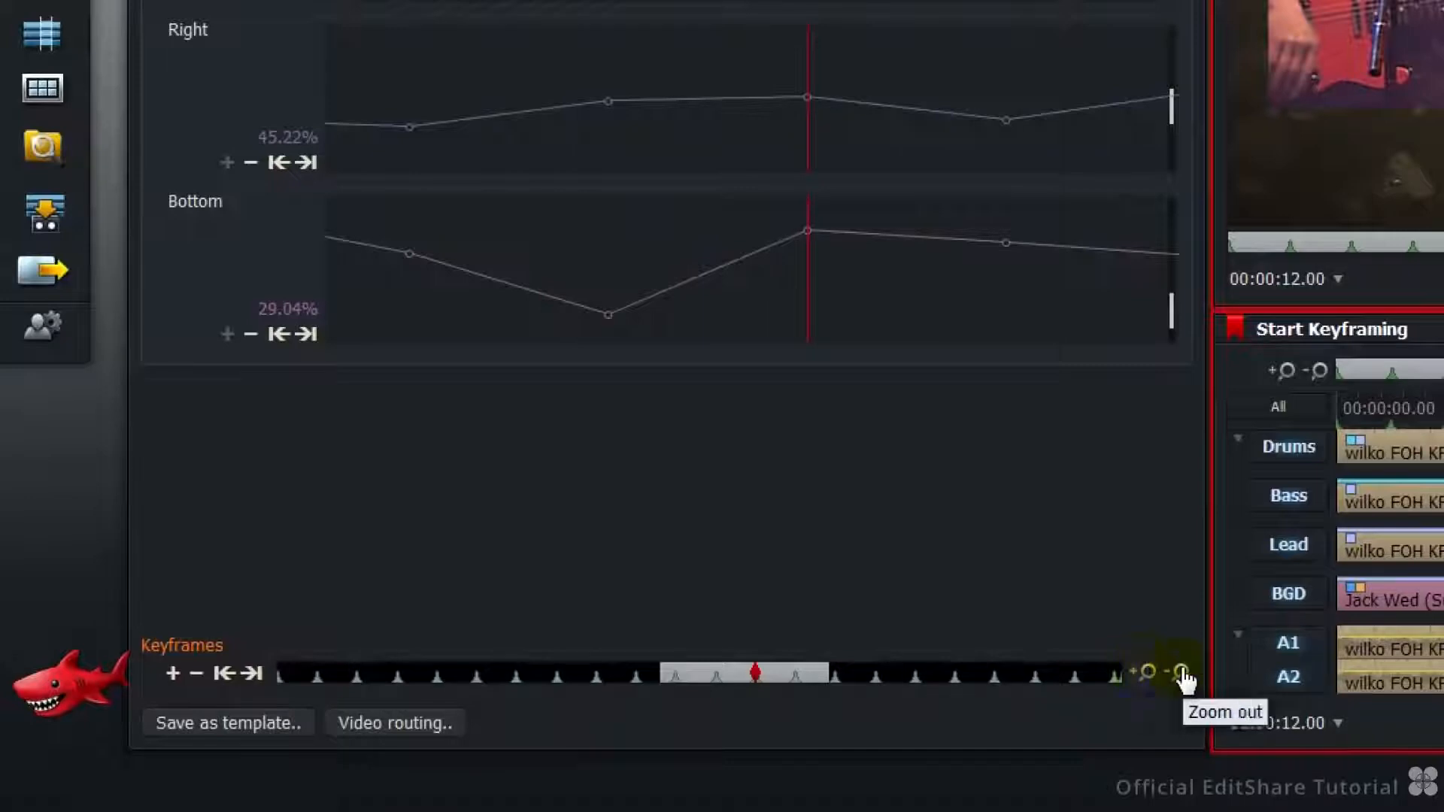
{"action": "left_click", "coordinate": [1182, 673]}
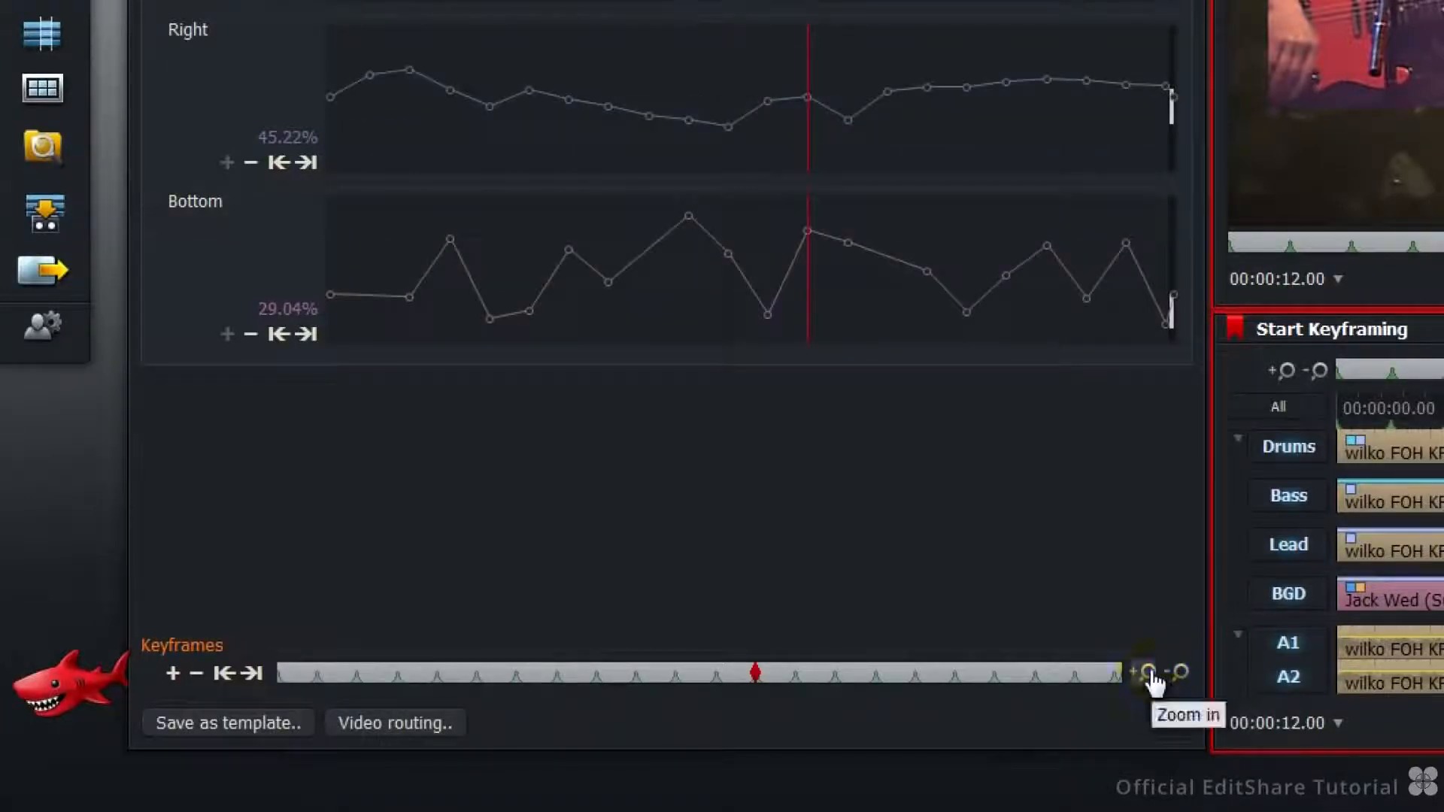
{"action": "left_click", "coordinate": [1145, 672]}
{"action": "left_click_drag", "start_coordinate": [830, 663], "coordinate": [901, 671]}
{"action": "left_click_drag", "start_coordinate": [970, 680], "coordinate": [1025, 675]}
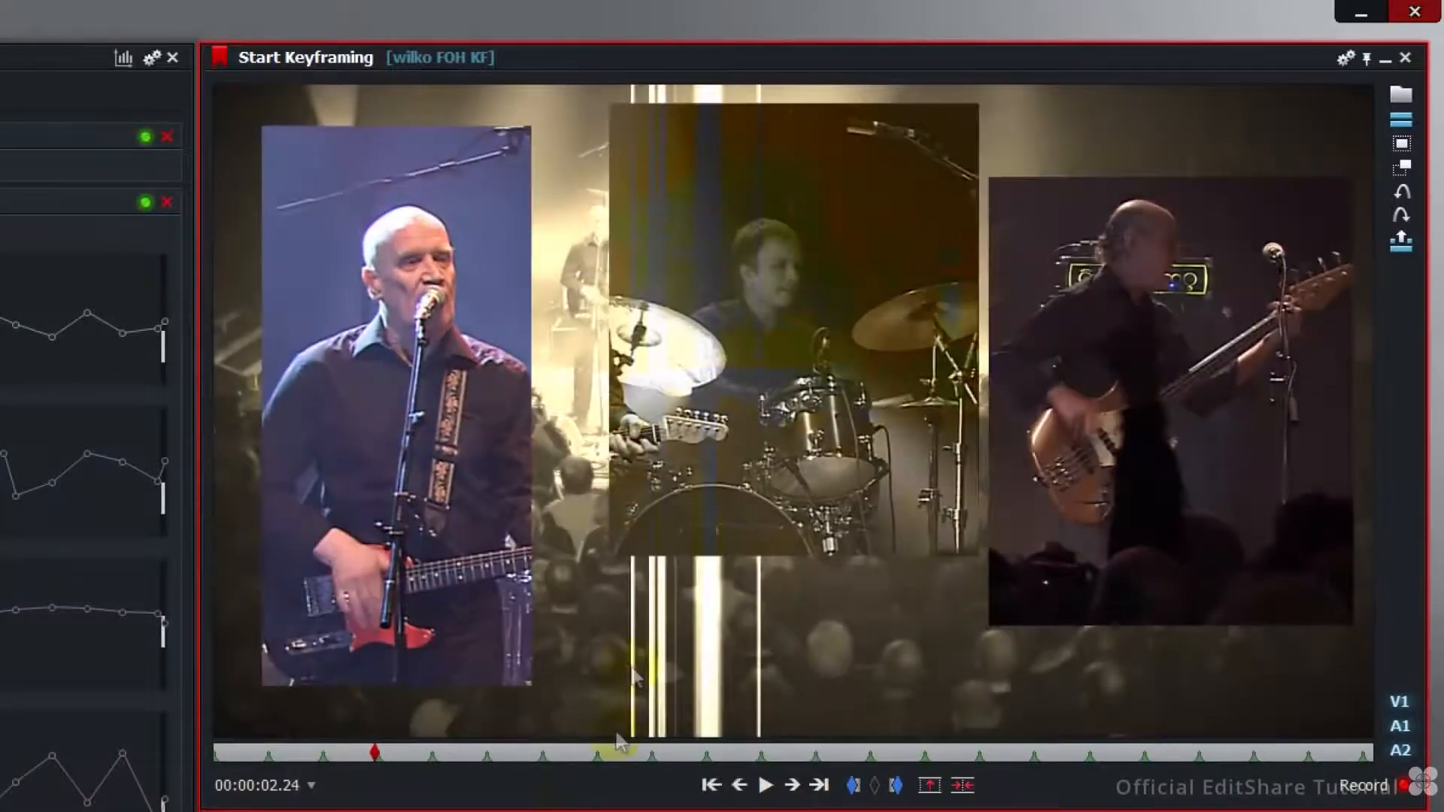
Move the playhead to 00:00:02.20 and step between the neighbouring Drums Left crop keyframes.
{"action": "mouse_move", "coordinate": [618, 487]}
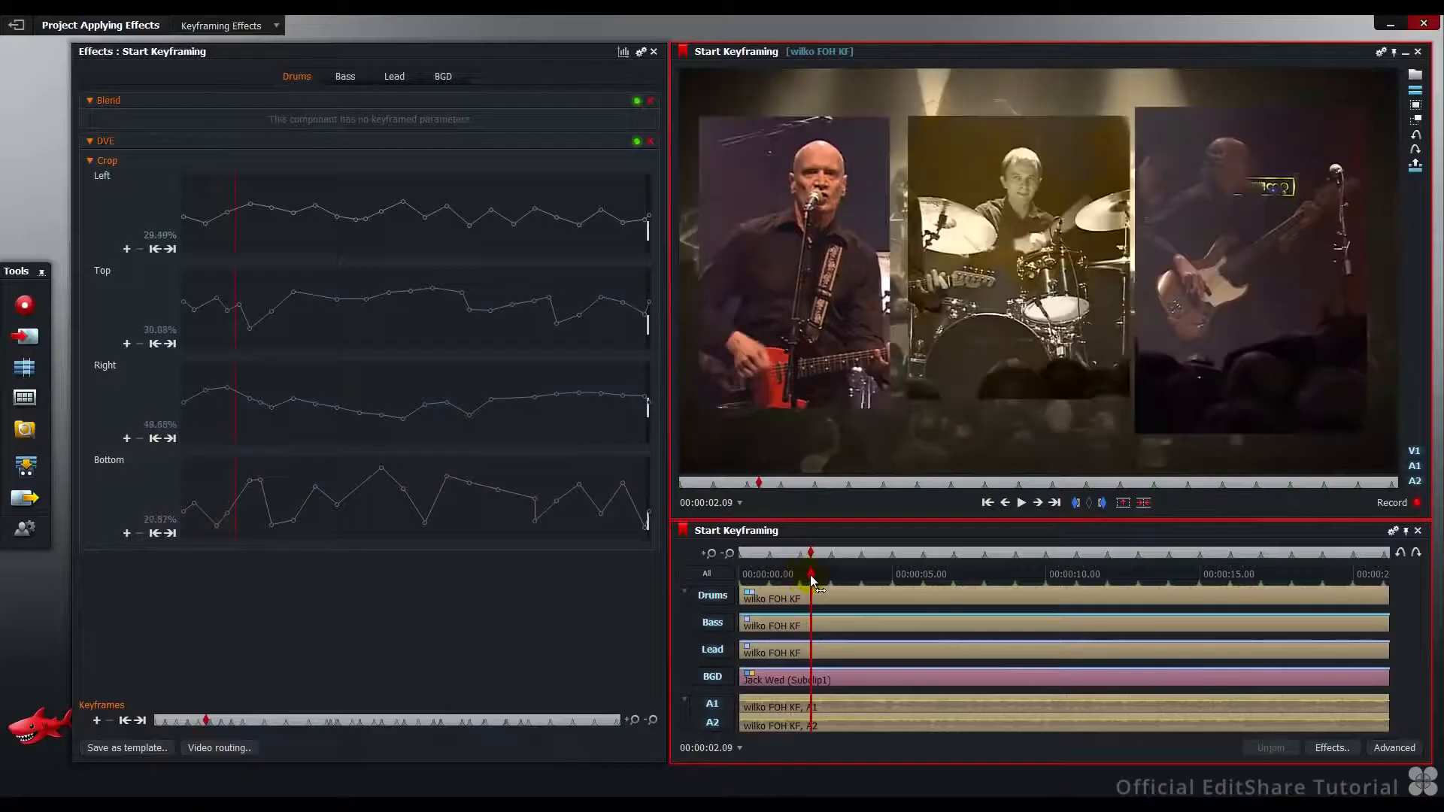
{"action": "mouse_move", "coordinate": [829, 577]}
{"action": "left_mouse_down"}
{"action": "mouse_move", "coordinate": [801, 576]}
{"action": "mouse_move", "coordinate": [823, 576]}
{"action": "left_mouse_up"}
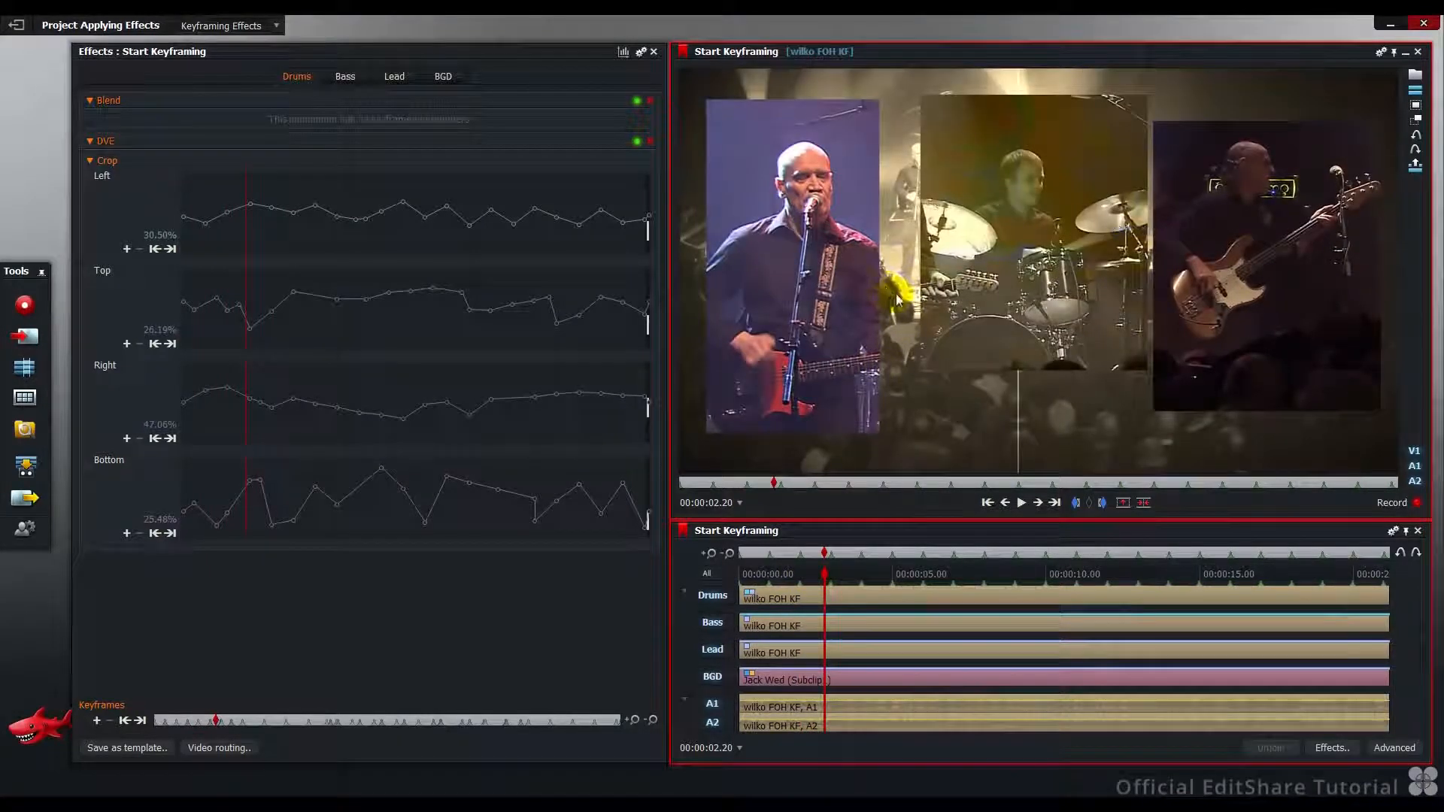
{"action": "mouse_move", "coordinate": [402, 242]}
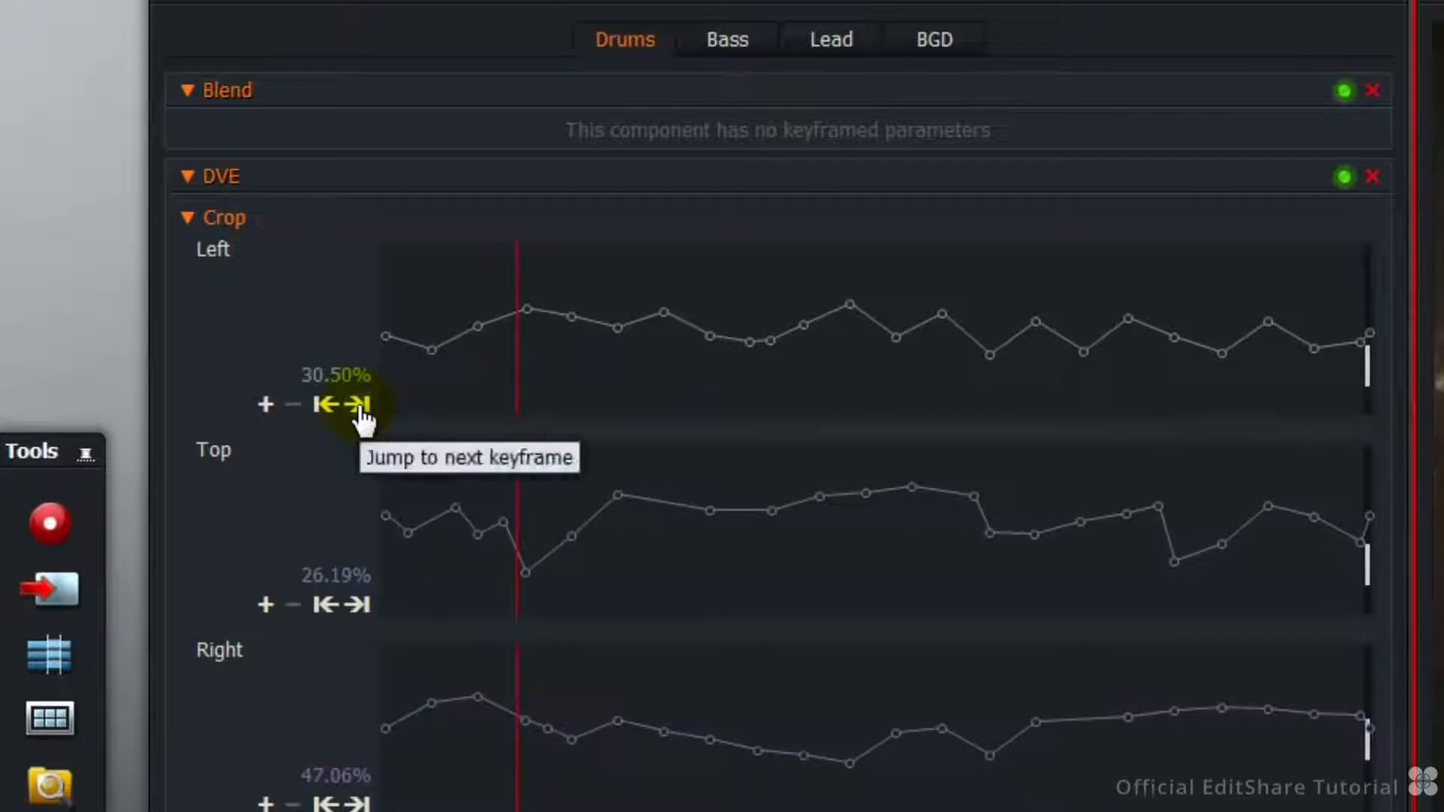
{"action": "left_click", "coordinate": [359, 407]}
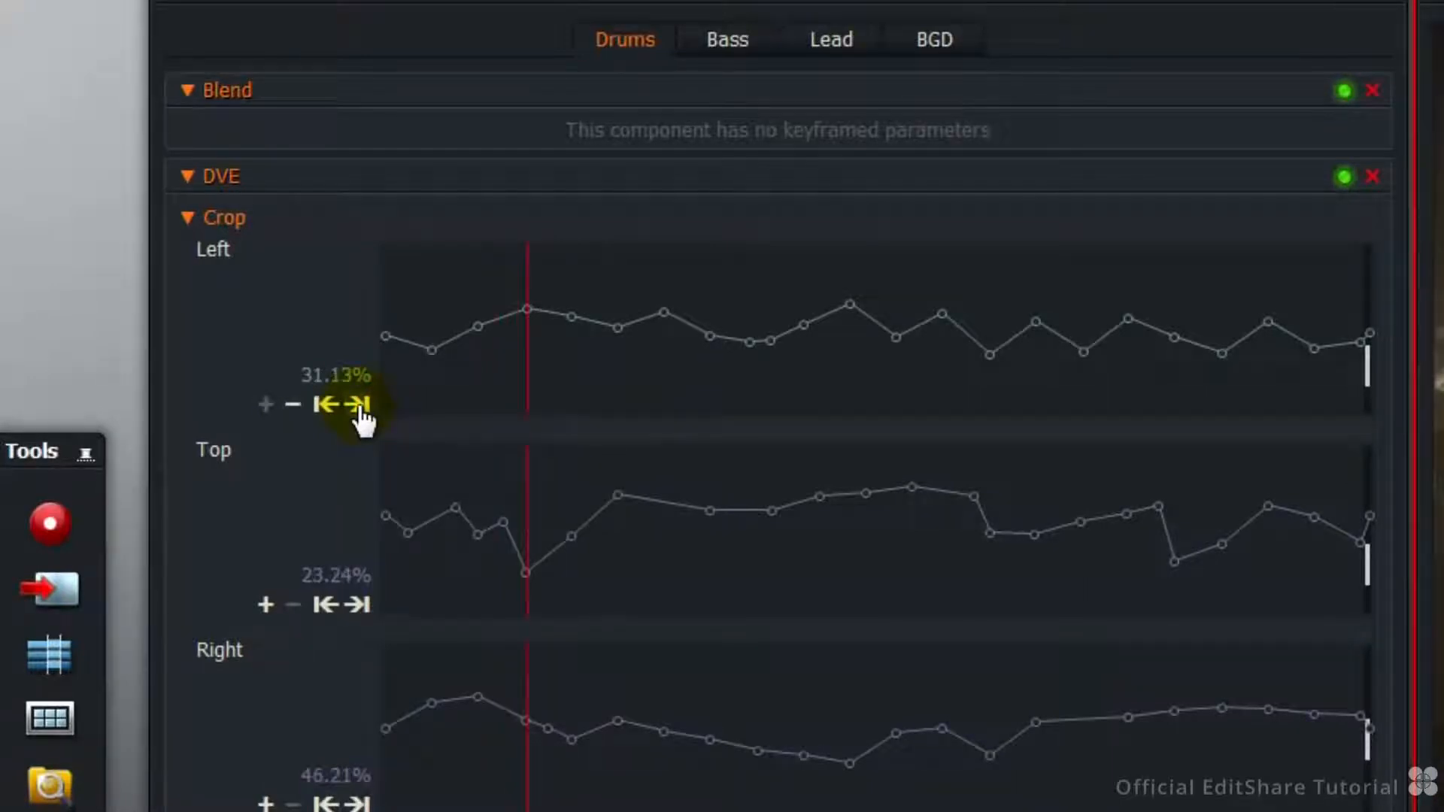
{"action": "left_click", "coordinate": [325, 406]}
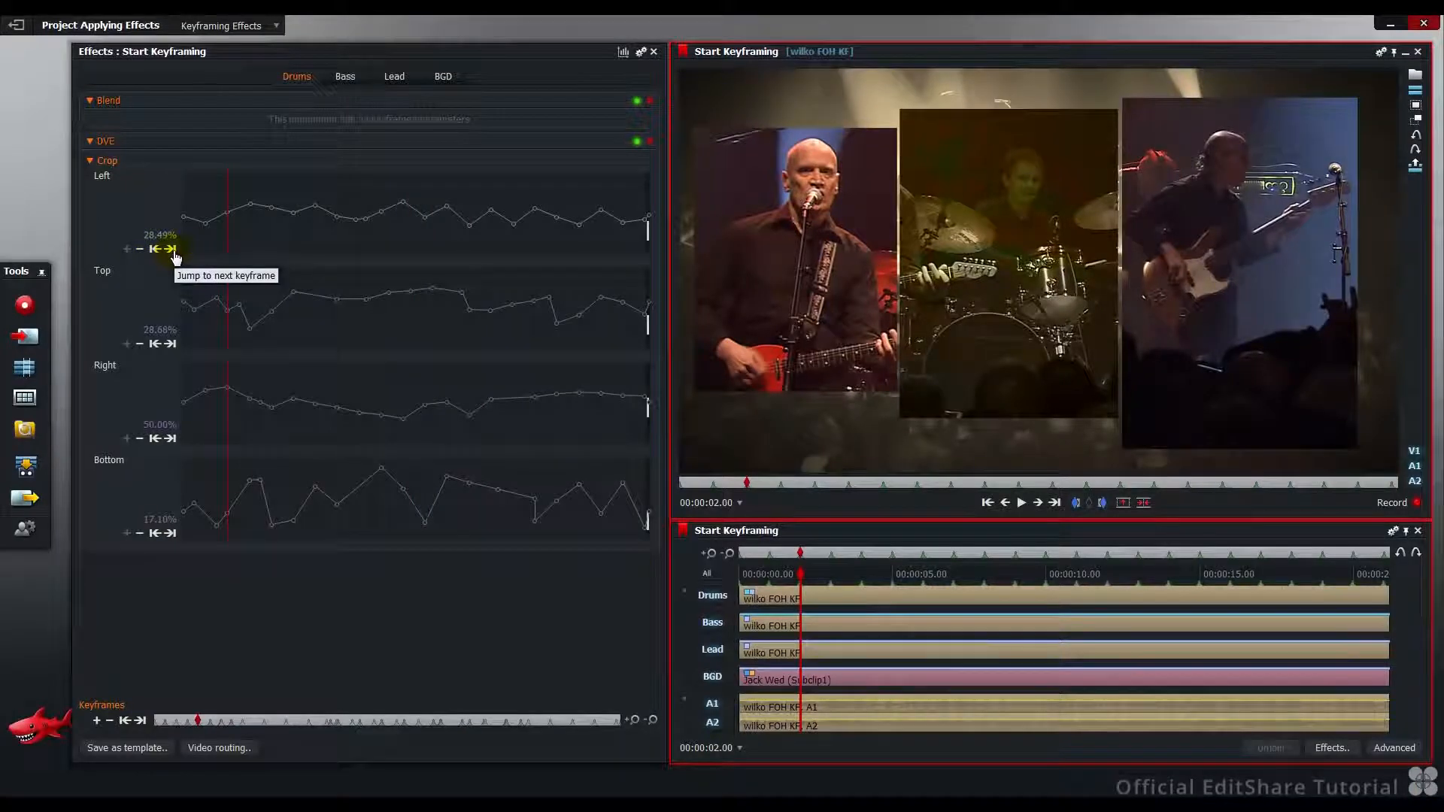
Lower the Drums Left crop keyframe near 3 seconds to 26.58% on its graph.
{"action": "left_click", "coordinate": [171, 249]}
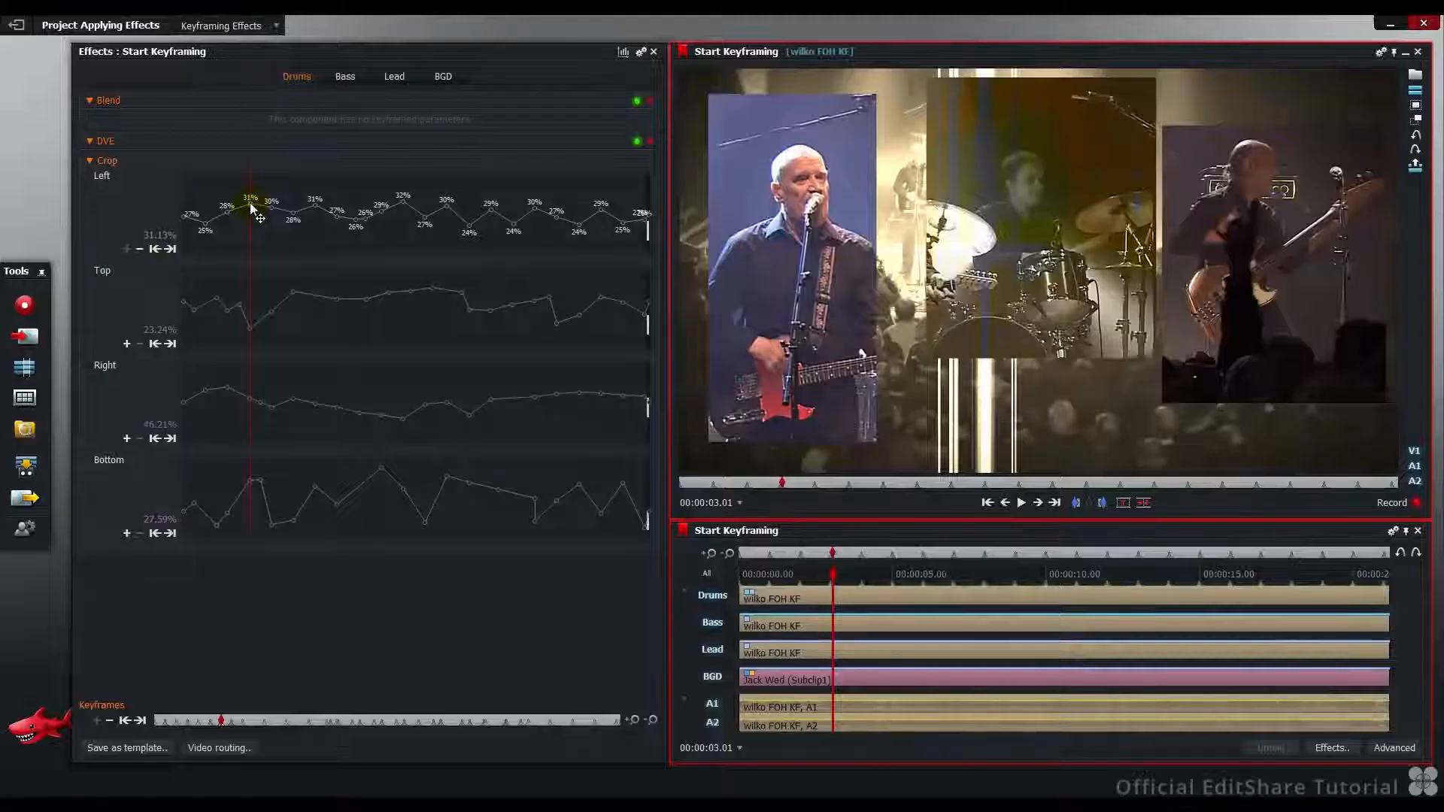
{"action": "left_click_drag", "start_coordinate": [527, 309], "coordinate": [527, 325]}
{"action": "left_click_drag", "start_coordinate": [252, 211], "coordinate": [252, 213]}
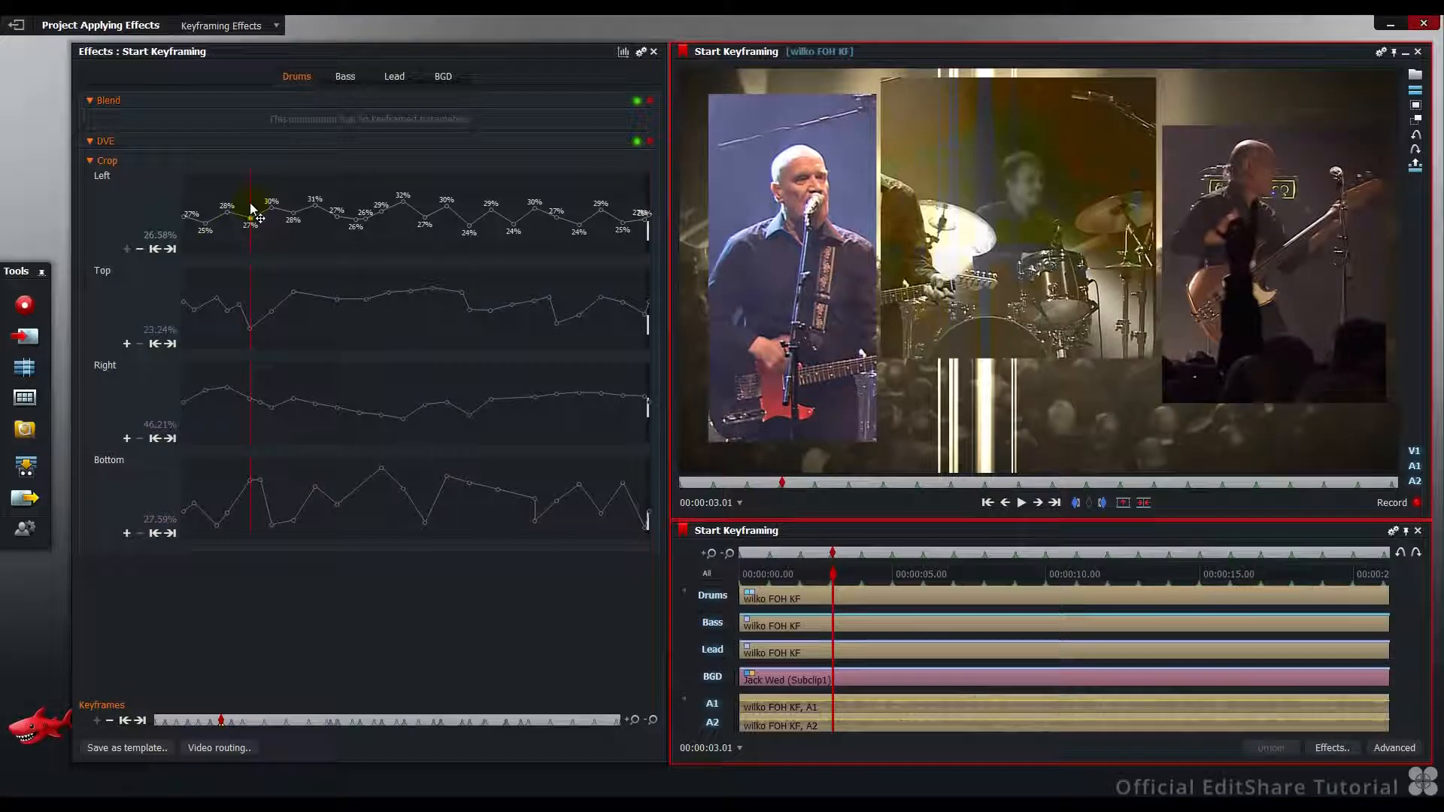
Step through the Drums Left crop keyframes before and after the one near 3 seconds to check the crop change.
{"action": "left_click", "coordinate": [155, 250]}
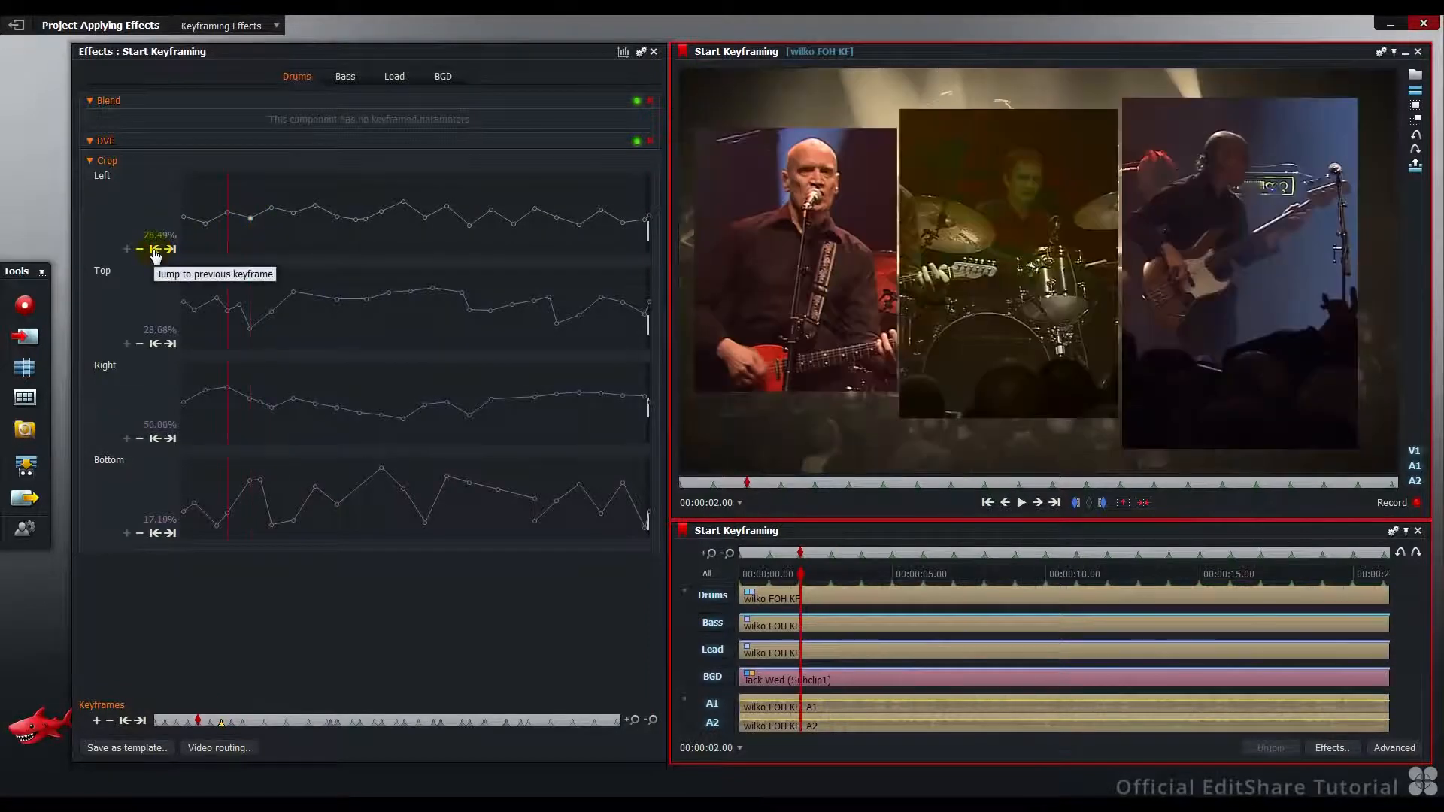
{"action": "left_click", "coordinate": [170, 249]}
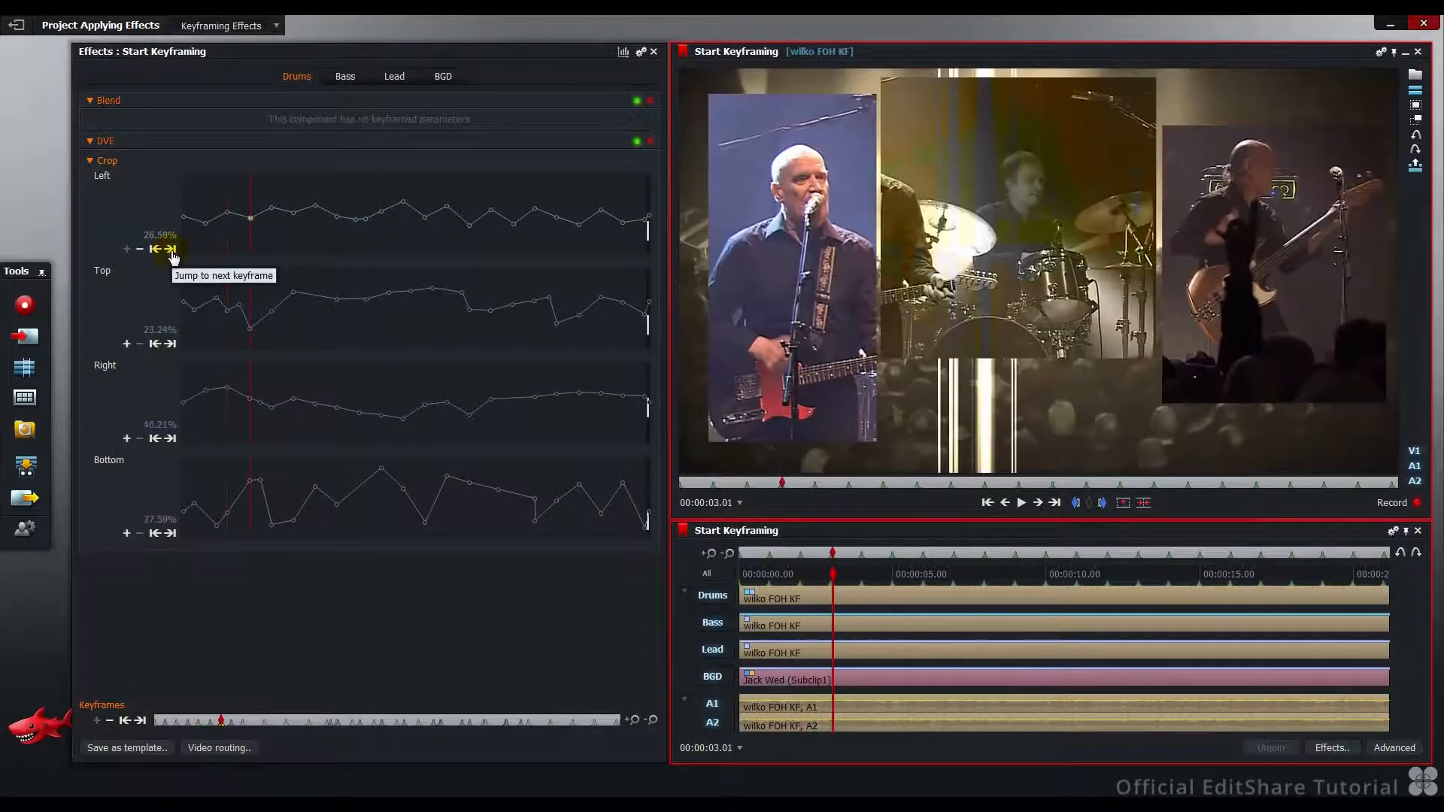
{"action": "left_click", "coordinate": [171, 249]}
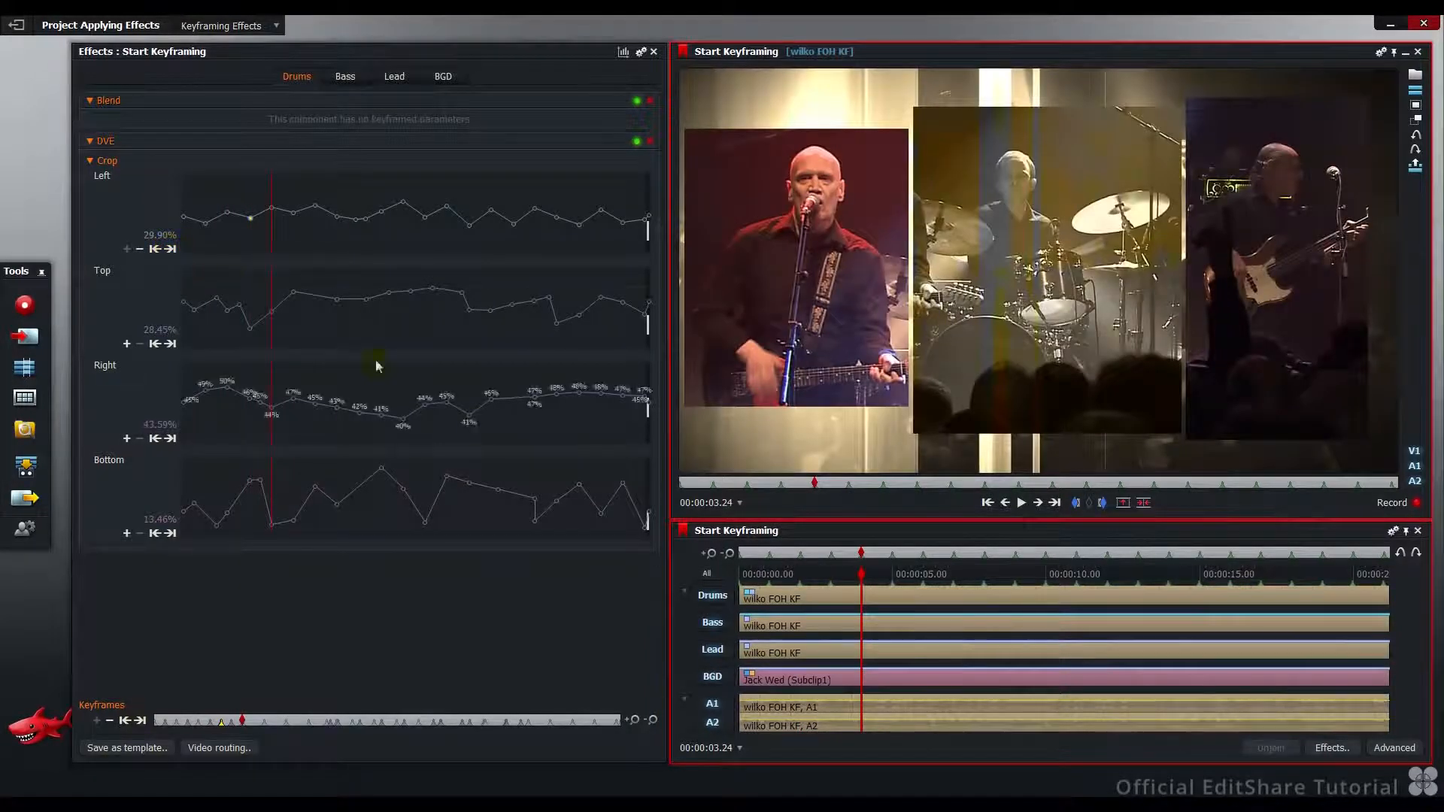
Select the final Lead Left crop keyframes as a group and try raising them together to about 16–17%.
{"action": "left_click_drag", "start_coordinate": [858, 578], "coordinate": [1142, 579]}
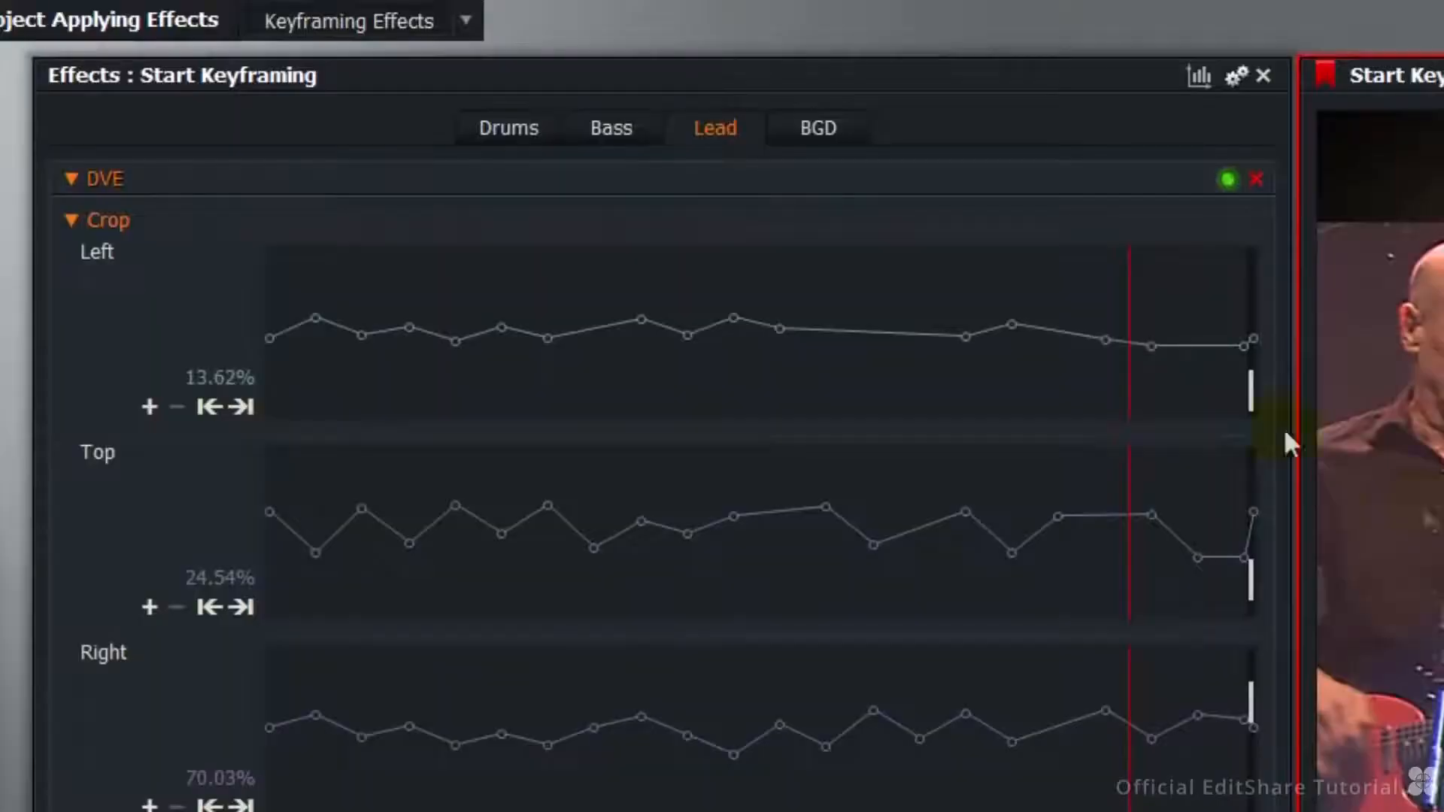
{"action": "mouse_move", "coordinate": [1231, 397]}
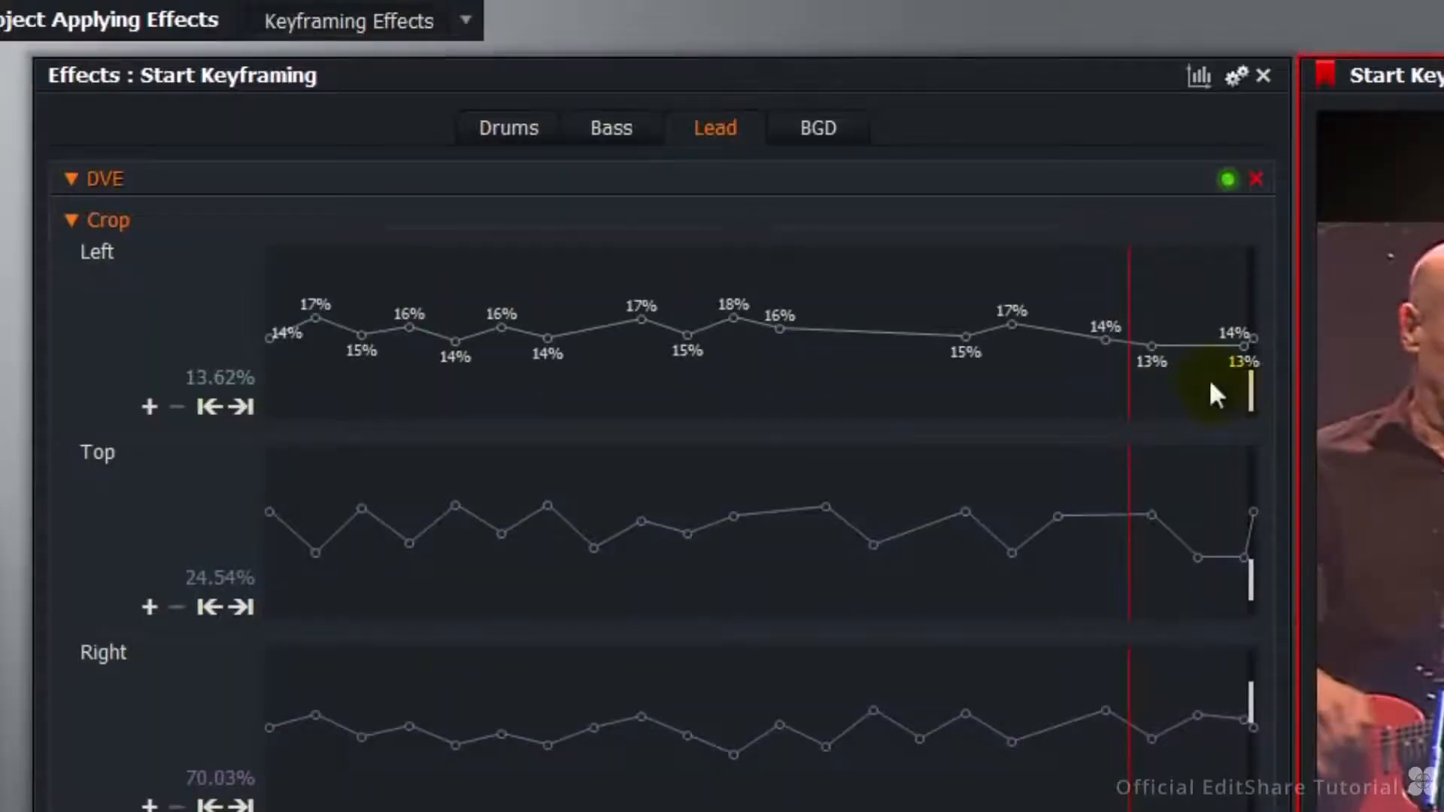
{"action": "left_click_drag", "start_coordinate": [1069, 377], "coordinate": [1285, 290]}
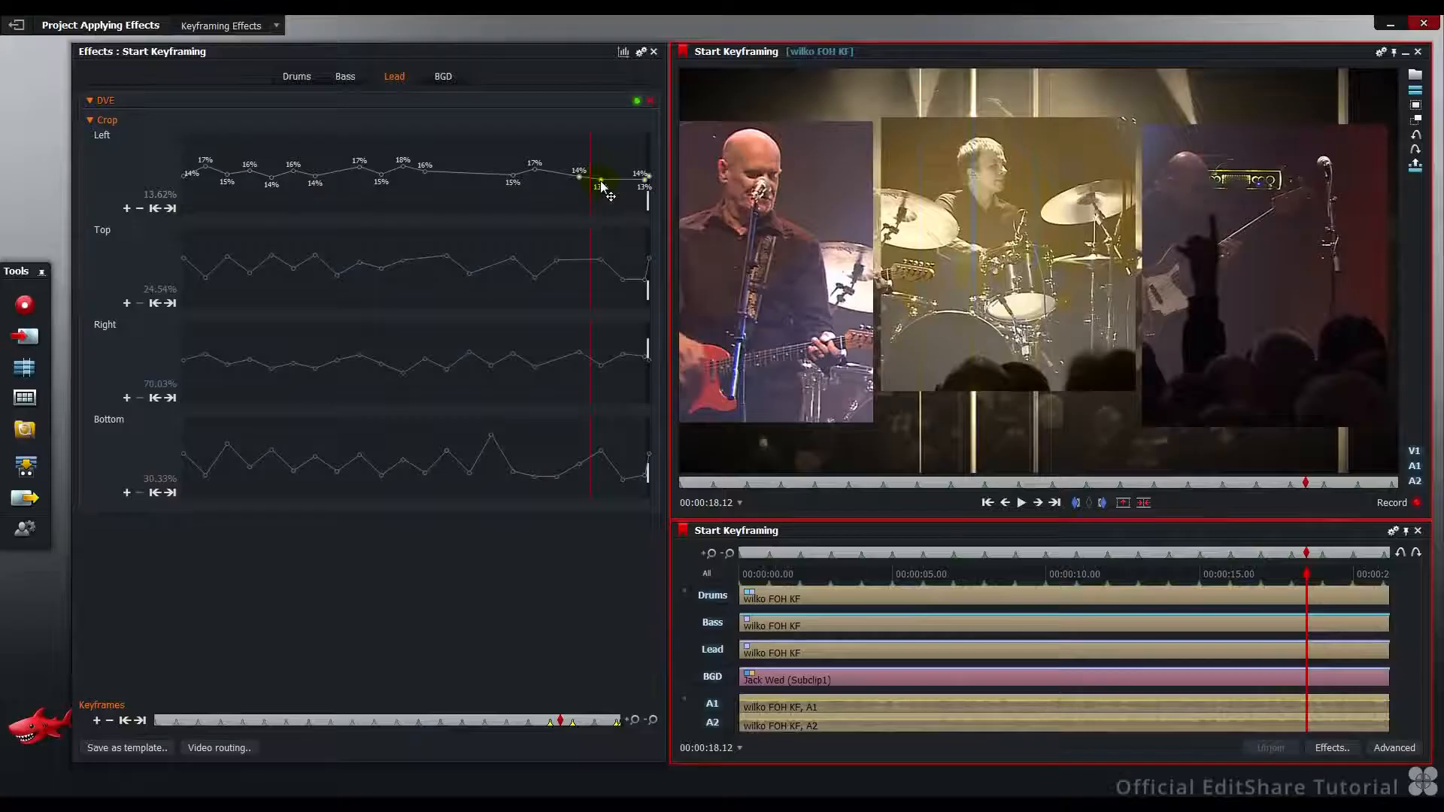
{"action": "scroll", "coordinate": [601, 183], "scroll_direction": "up", "scroll_amount": 3}
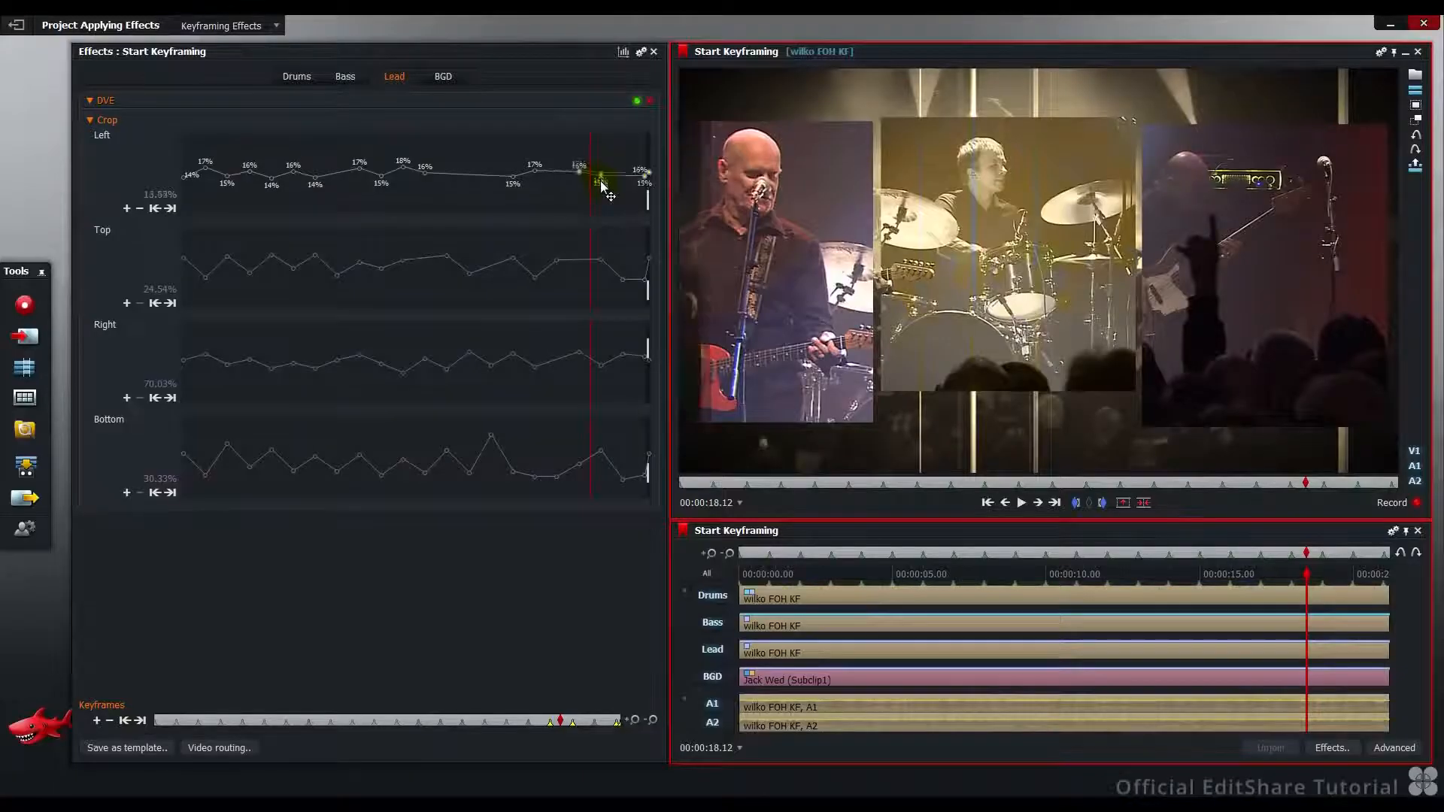
{"action": "scroll", "coordinate": [601, 182], "scroll_direction": "down", "scroll_amount": 1}
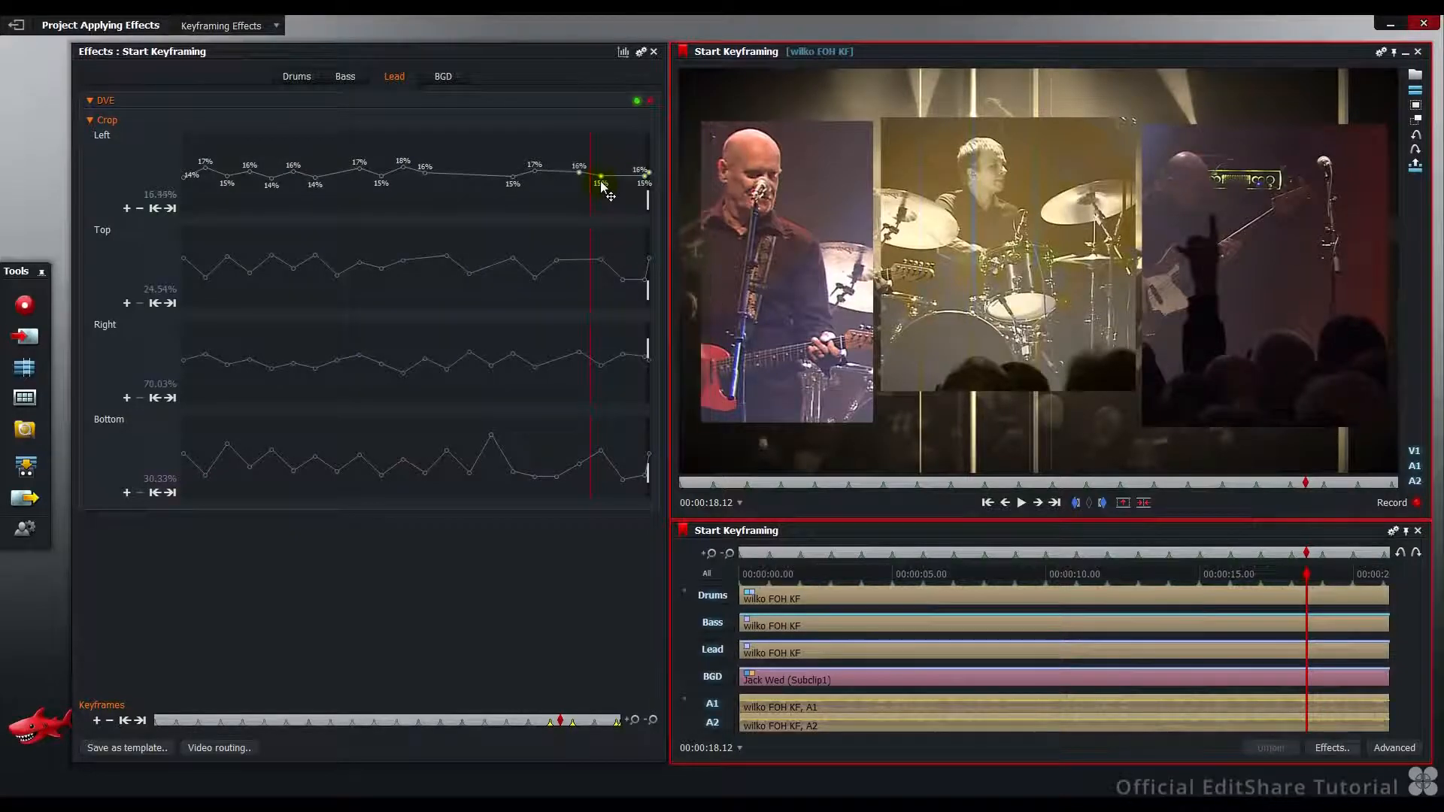
{"action": "scroll", "coordinate": [601, 183], "scroll_direction": "up", "scroll_amount": 1}
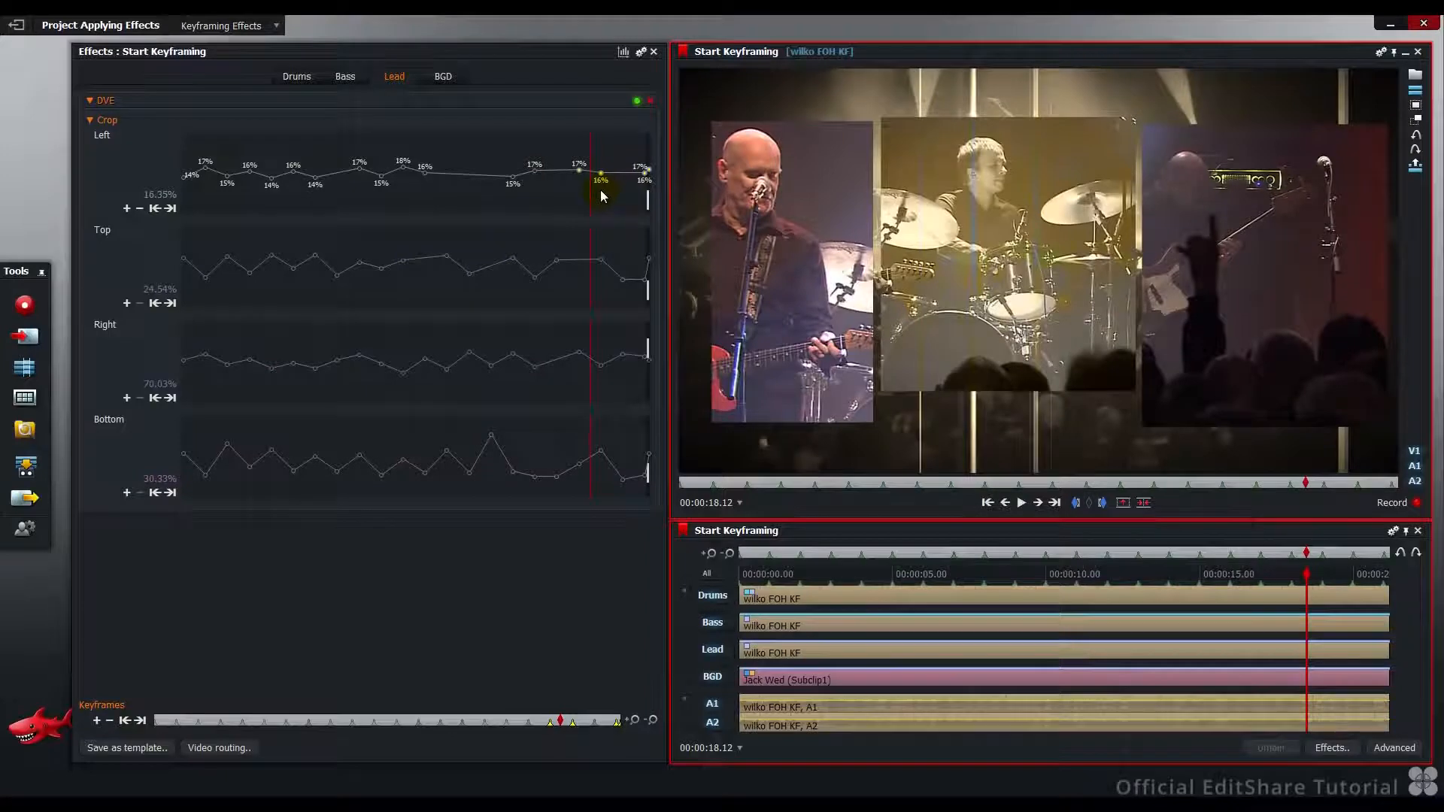
Adjust the height of the selected Lead Left crop keyframes with their horizontal movement locked.
{"action": "left_click_drag", "start_coordinate": [600, 190], "coordinate": [601, 194]}
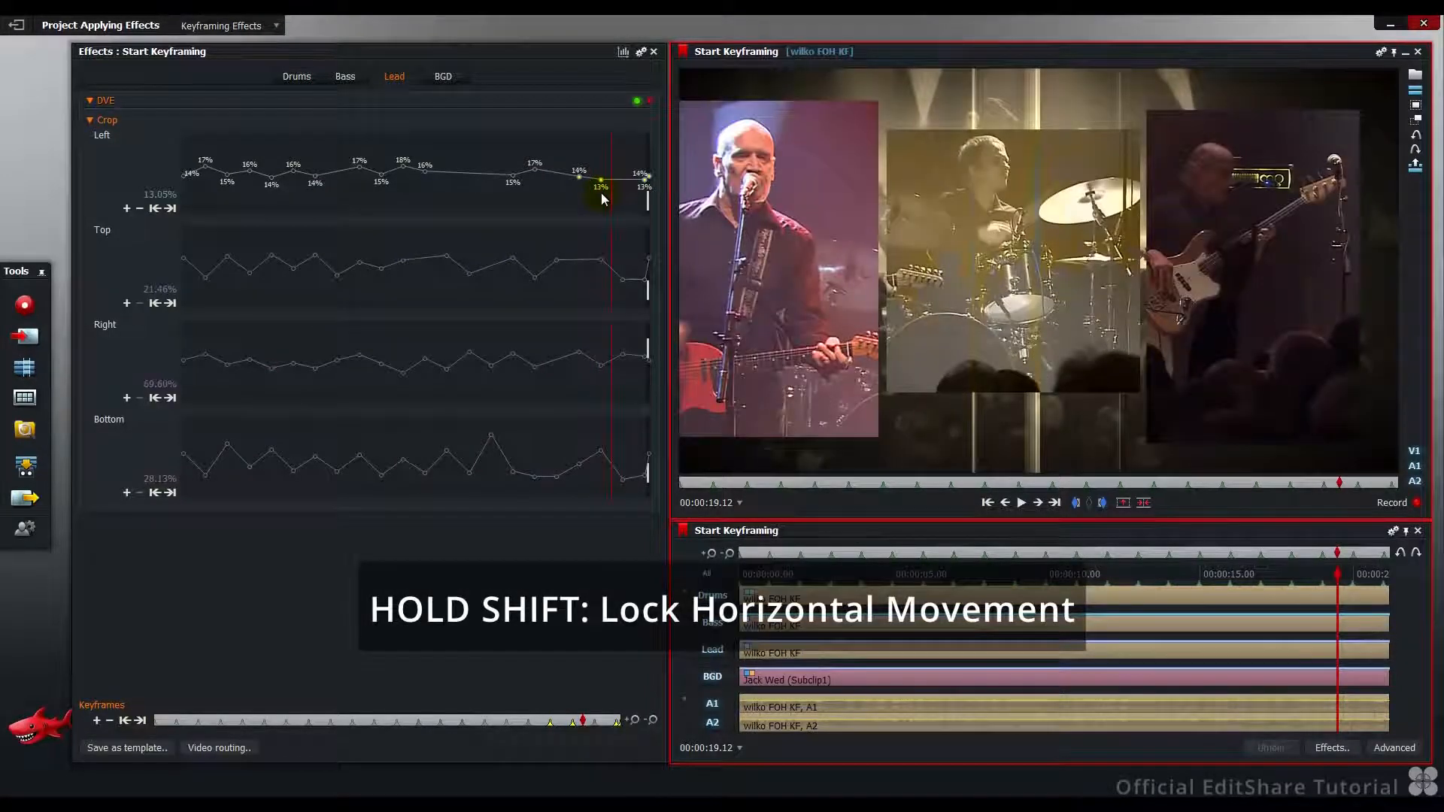
{"action": "left_click_drag", "start_coordinate": [580, 178], "coordinate": [580, 177]}
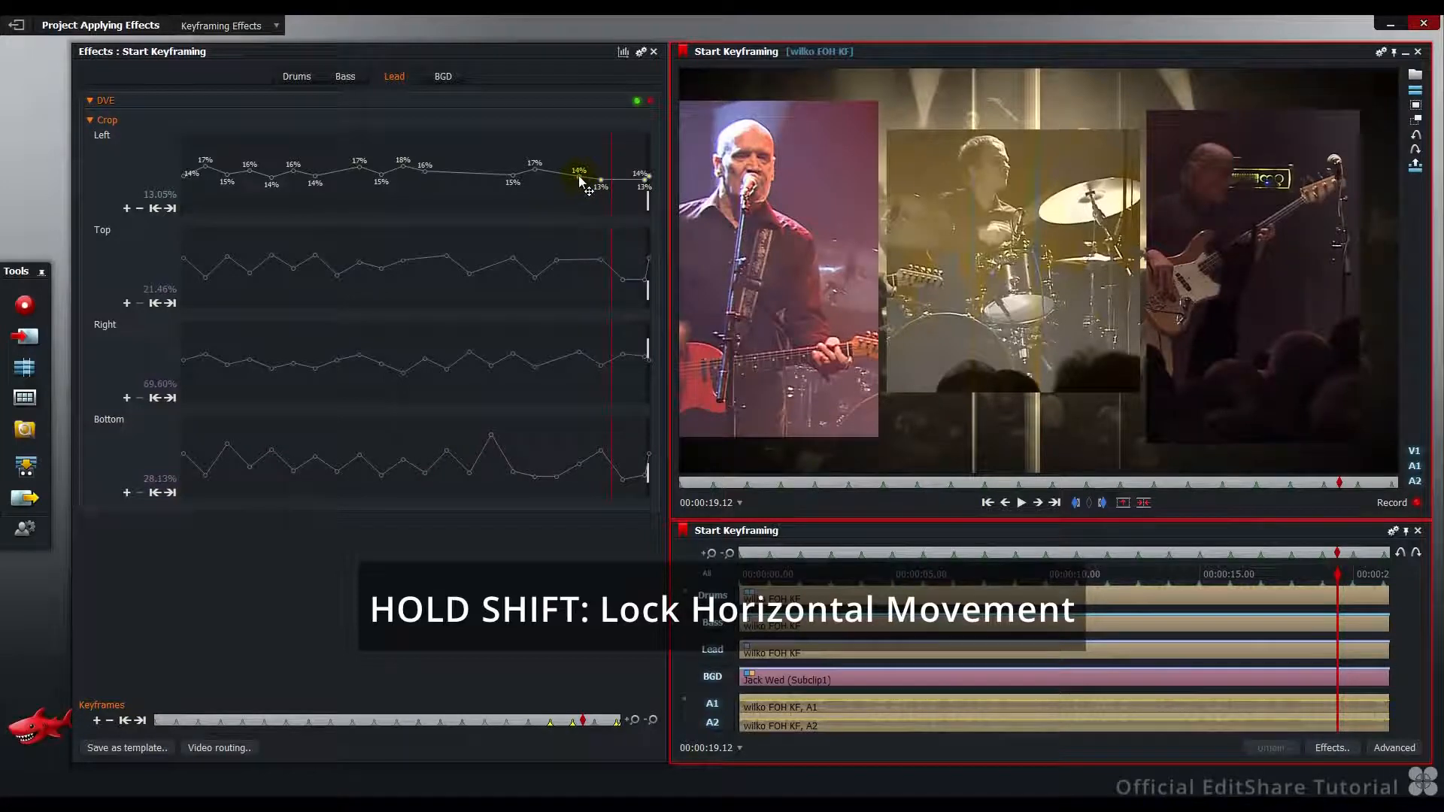
{"action": "mouse_move", "coordinate": [579, 177]}
{"action": "left_mouse_down"}
{"action": "mouse_move", "coordinate": [553, 173]}
{"action": "mouse_move", "coordinate": [580, 176]}
{"action": "left_mouse_up"}
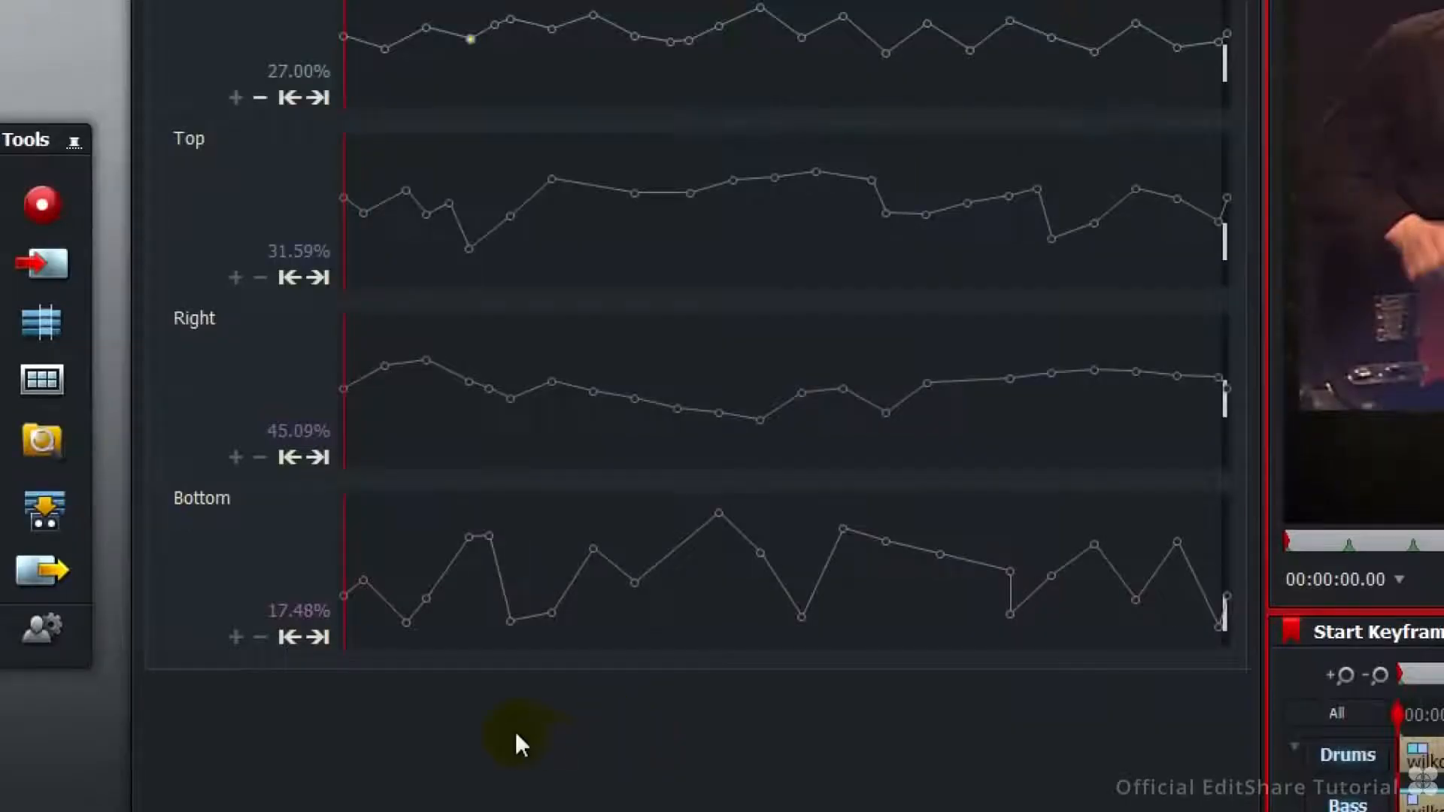
Switch all Drums Top and Bottom crop keyframes from linear to ease in/out interpolation.
{"action": "mouse_move", "coordinate": [596, 615]}
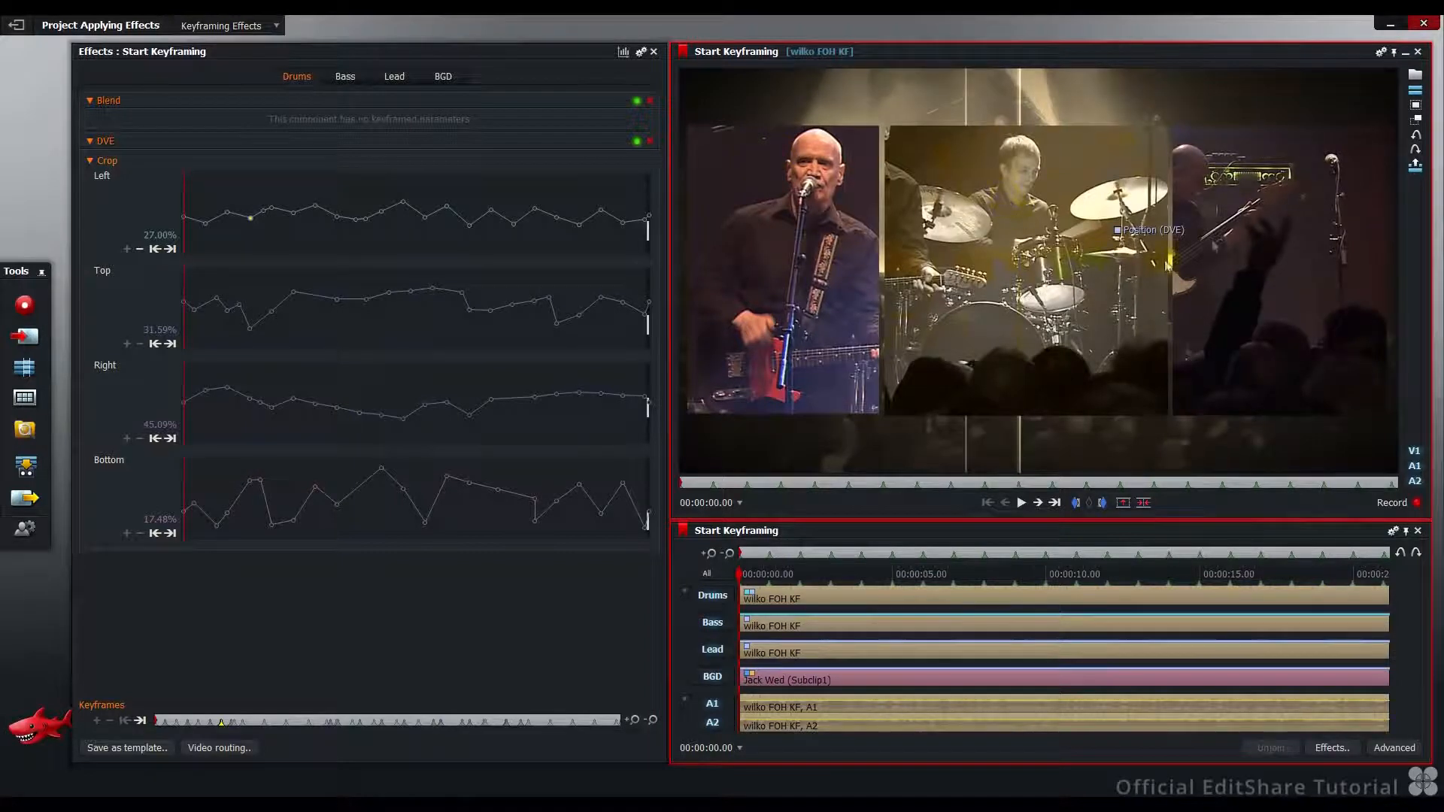
{"action": "mouse_move", "coordinate": [621, 311]}
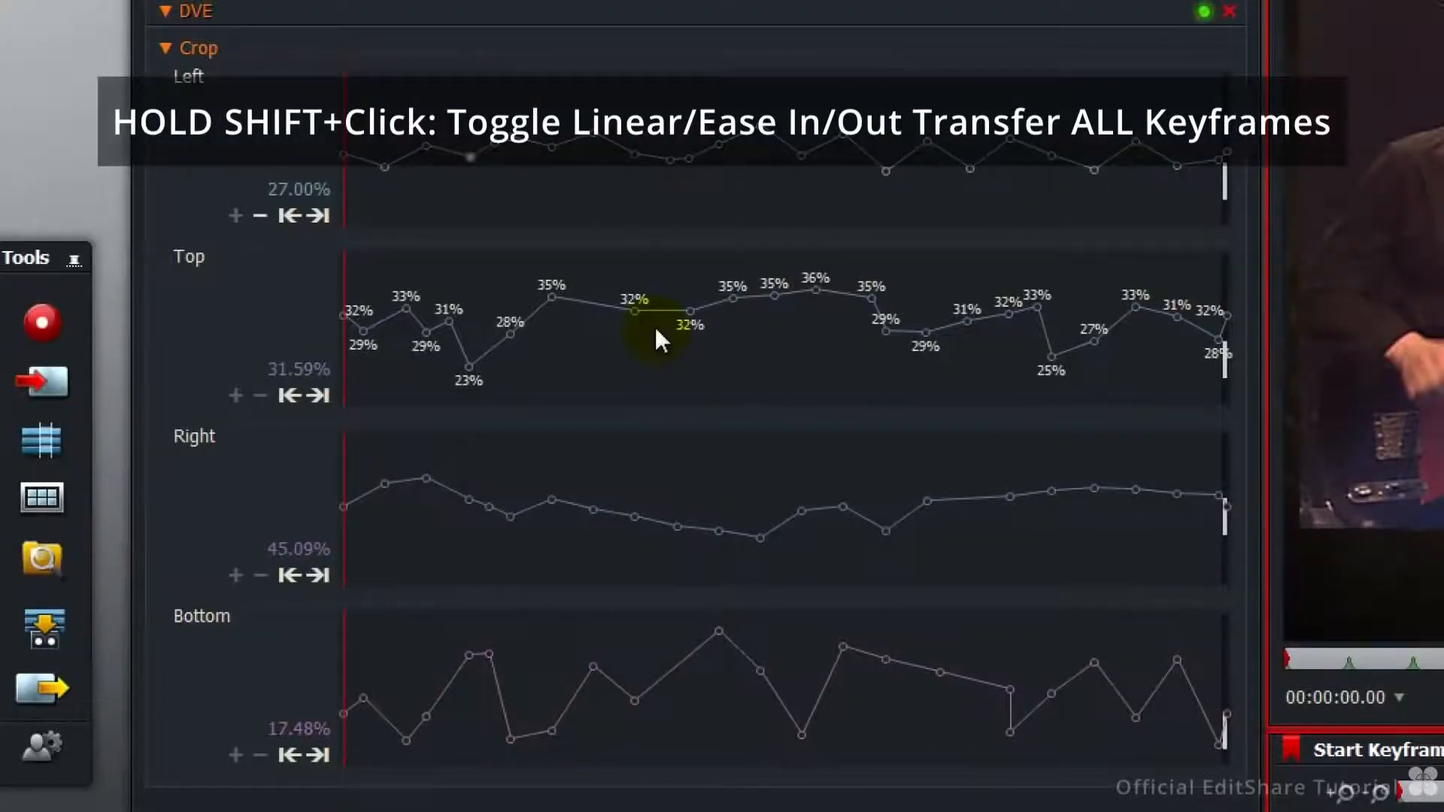
{"action": "left_click", "coordinate": [656, 326], "text": "shift"}
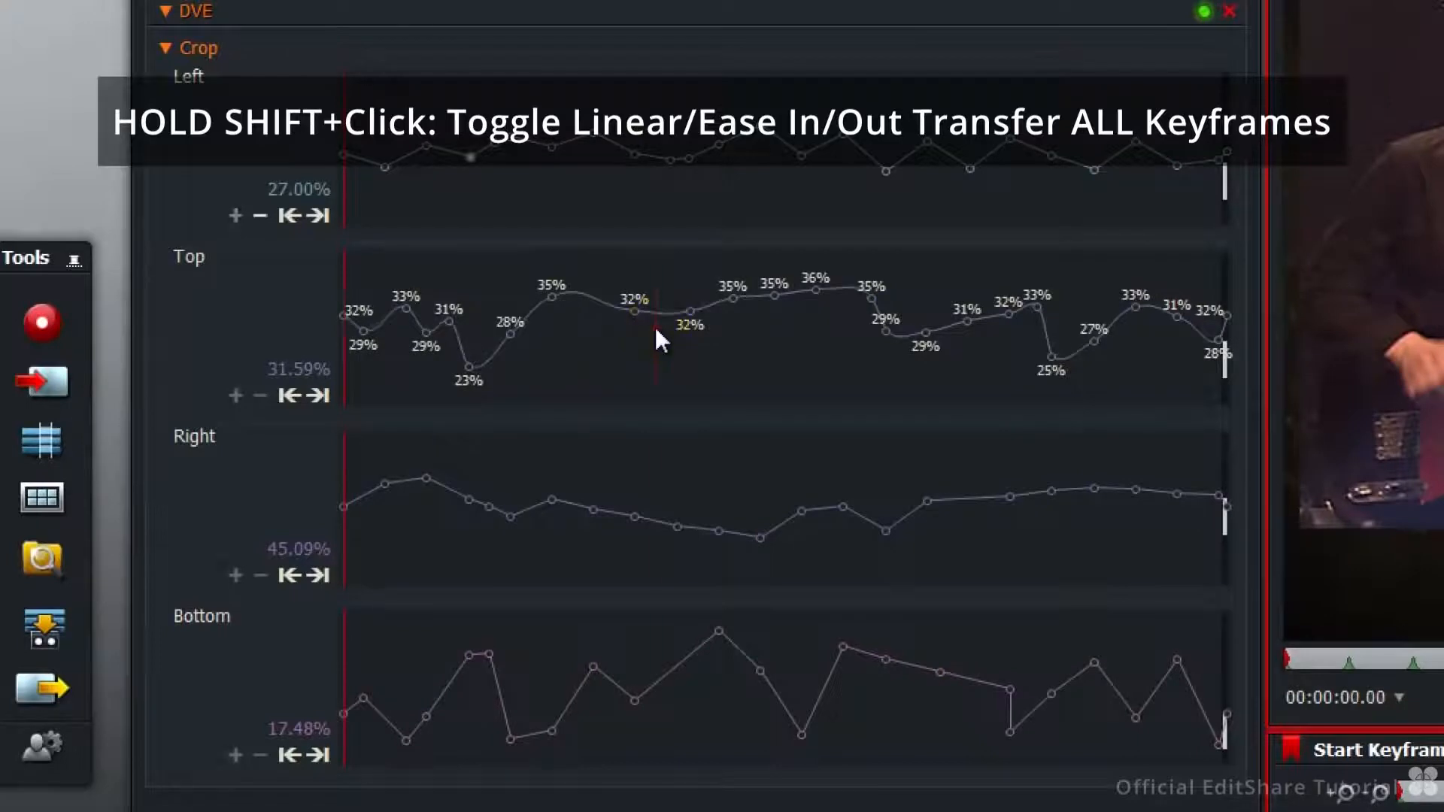
{"action": "key", "text": "Home"}
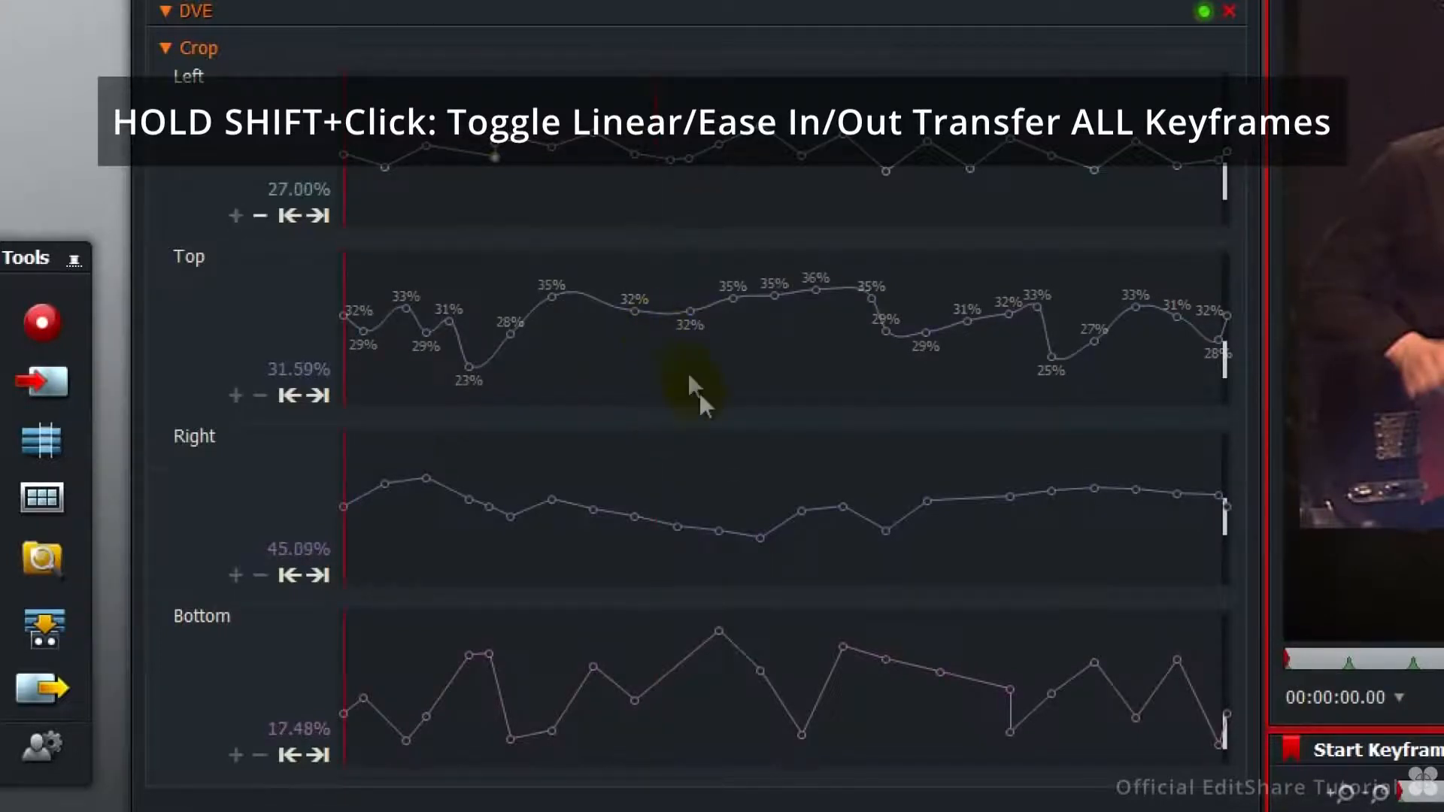
{"action": "left_click", "coordinate": [681, 696], "text": "shift"}
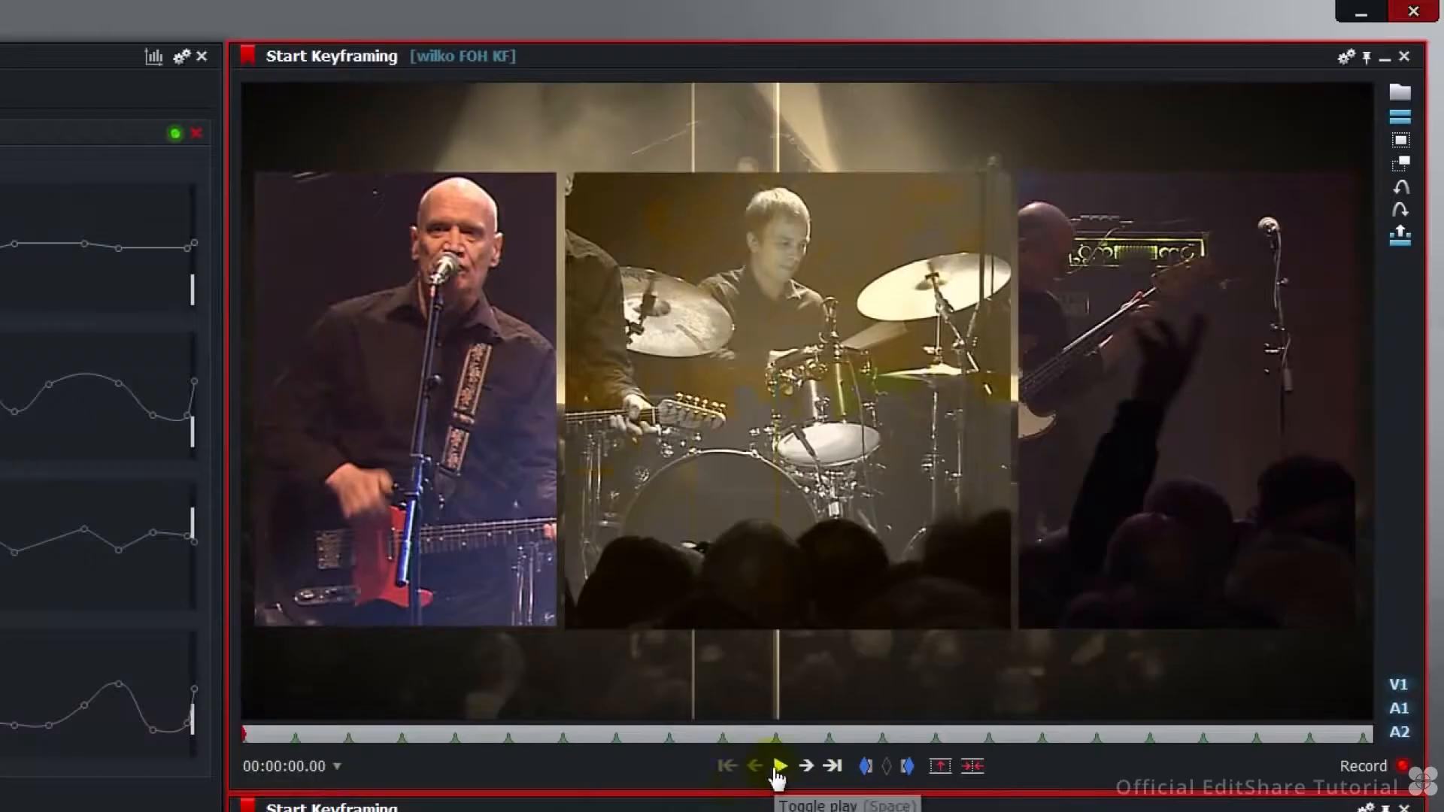
Play the composite from the start to check the keyframed crops, and stop playback.
{"action": "left_click", "coordinate": [1021, 502]}
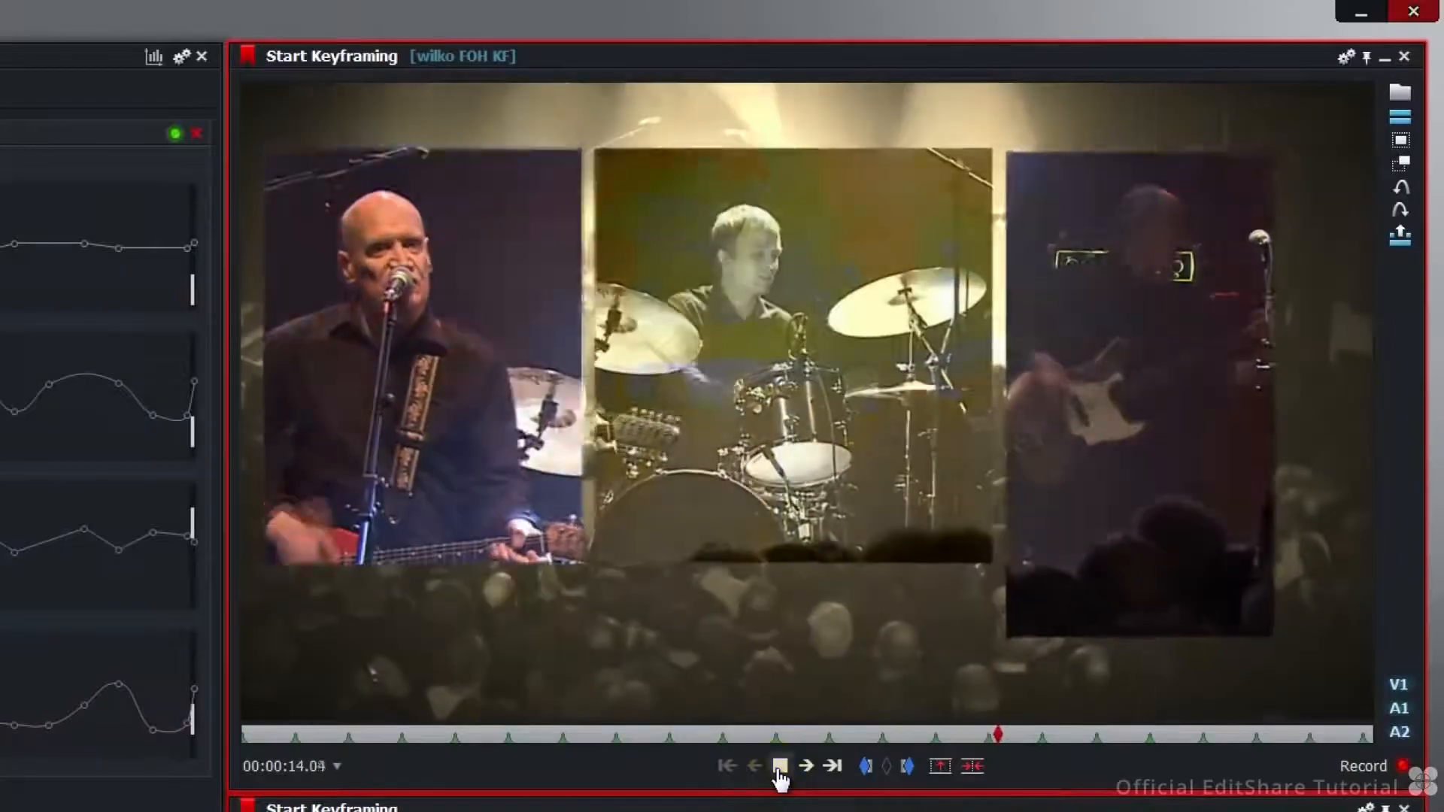
{"action": "left_click", "coordinate": [779, 767]}
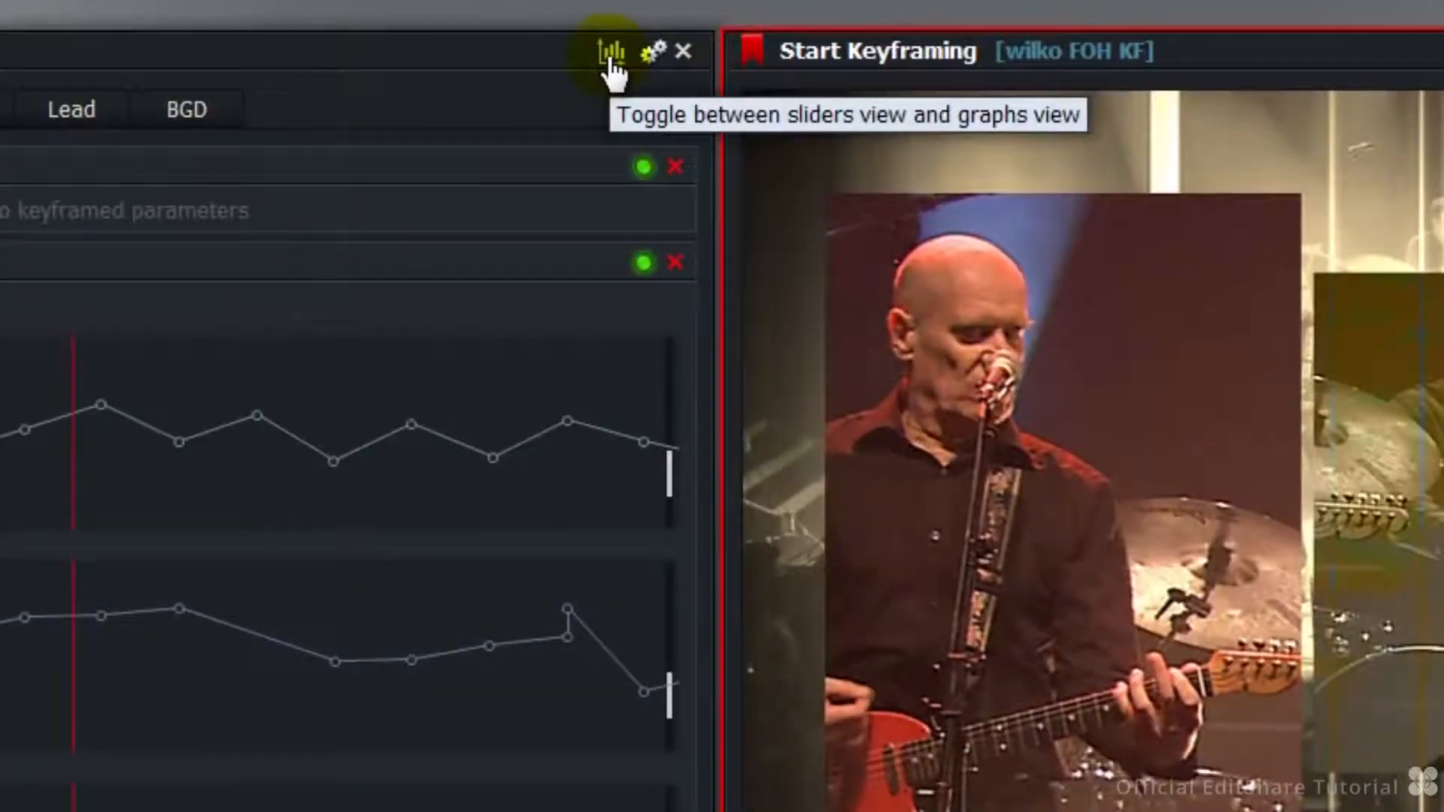
Switch the effects from graphs to sliders and expand the Drums Crop parameters with the playhead at the start.
{"action": "left_click", "coordinate": [612, 54]}
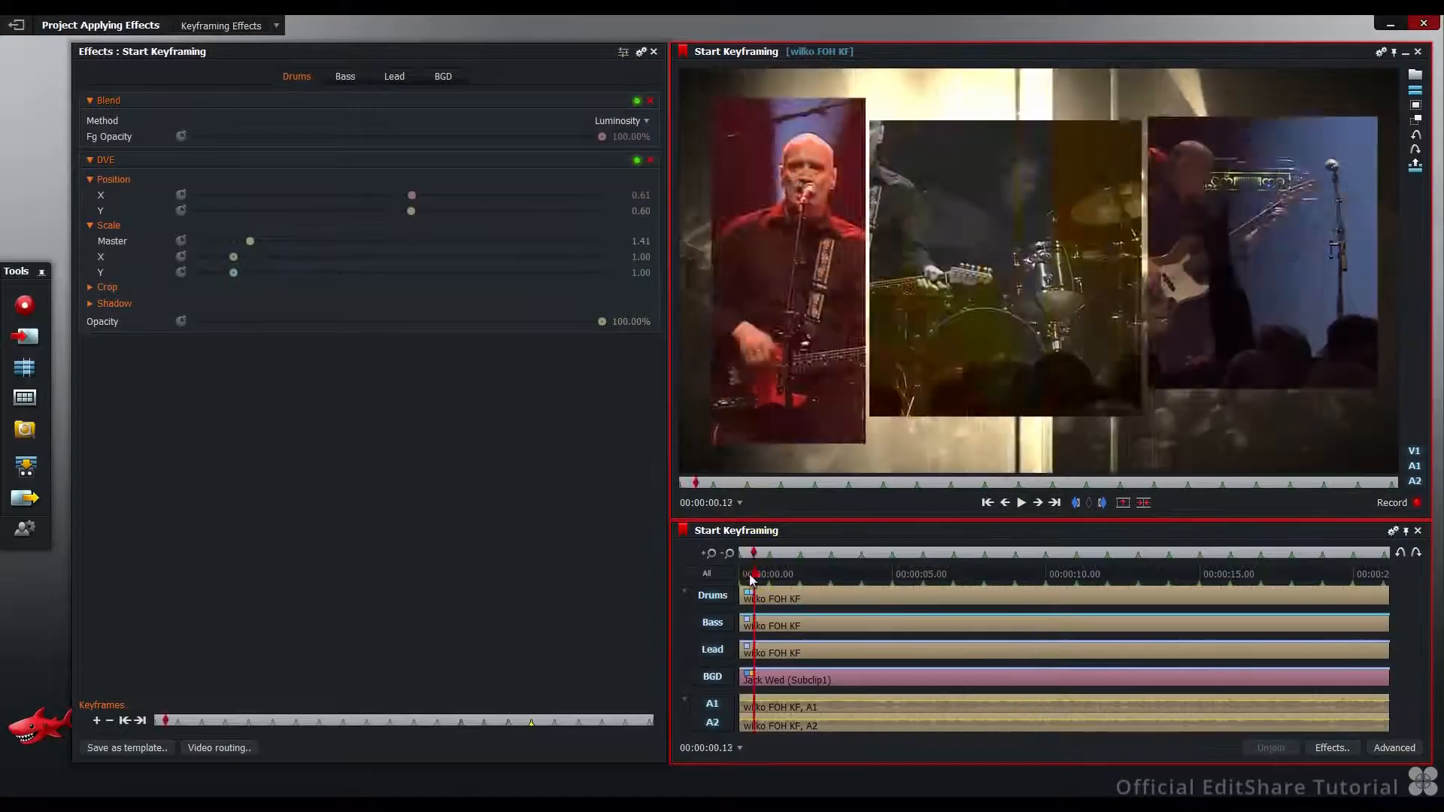
{"action": "left_click_drag", "start_coordinate": [750, 579], "coordinate": [730, 585]}
{"action": "left_click", "coordinate": [90, 287]}
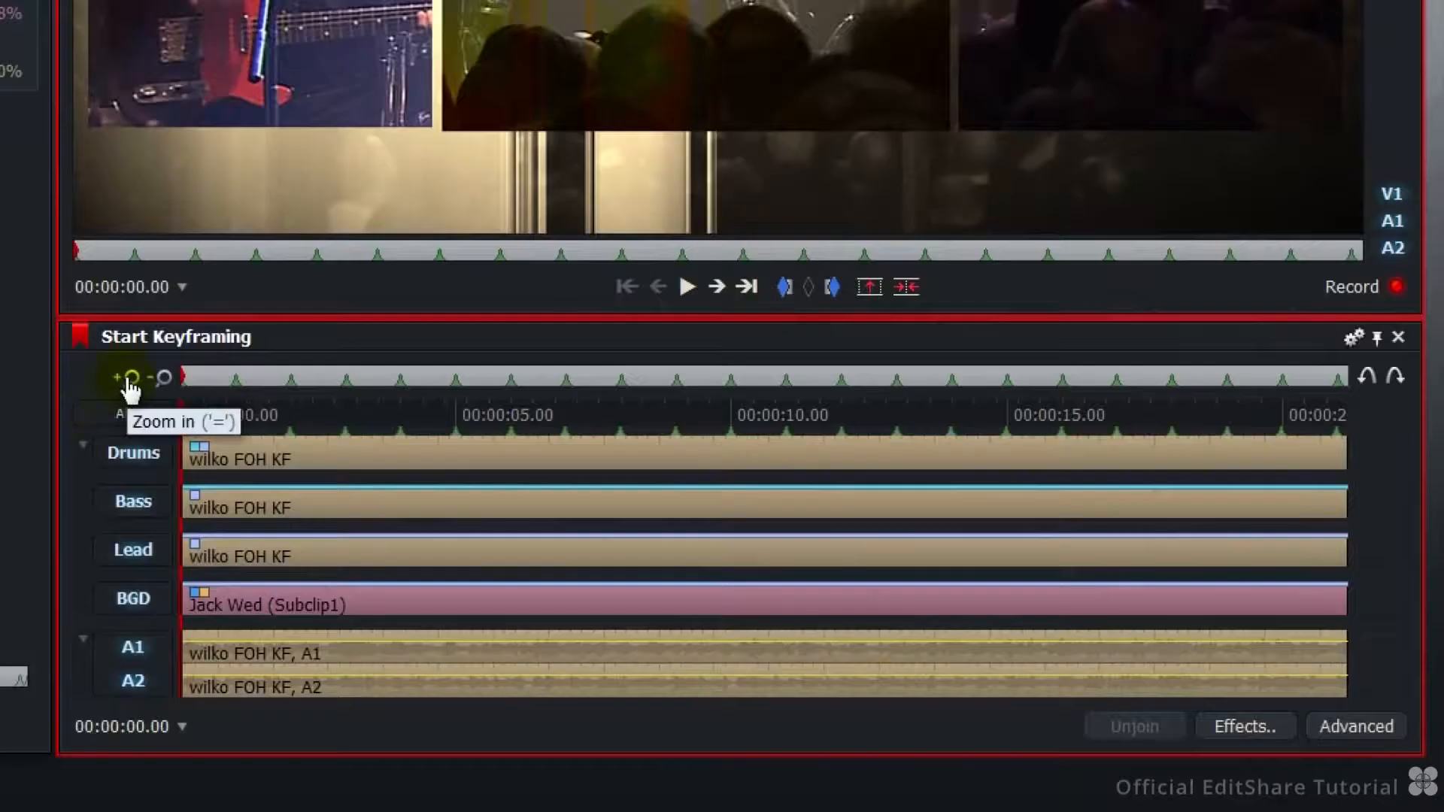
At 00:00:00.12 on the enlarged timeline, set the Drums Bottom crop to 20.22% and lower its Top crop.
{"action": "left_click", "coordinate": [711, 554]}
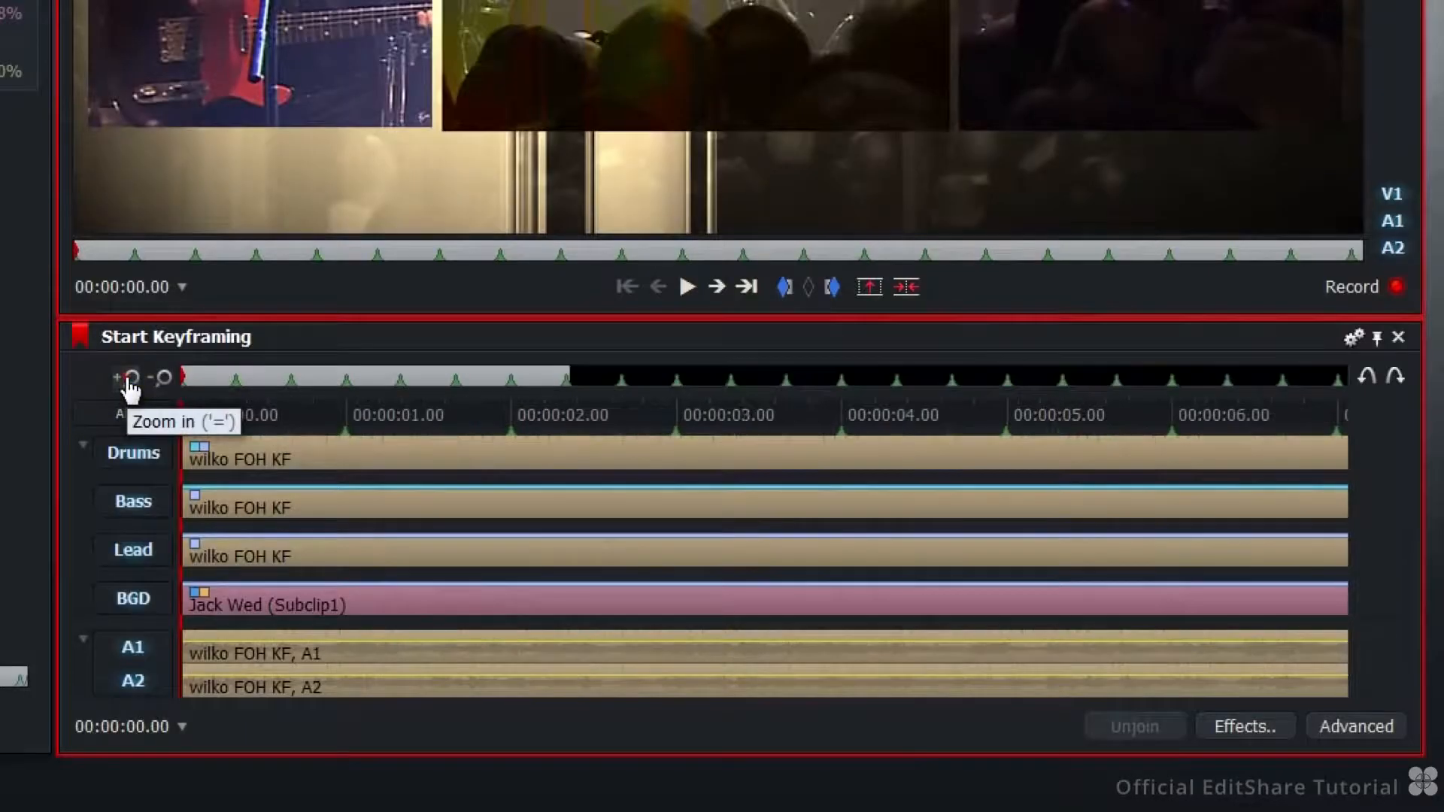
{"action": "left_click", "coordinate": [263, 416]}
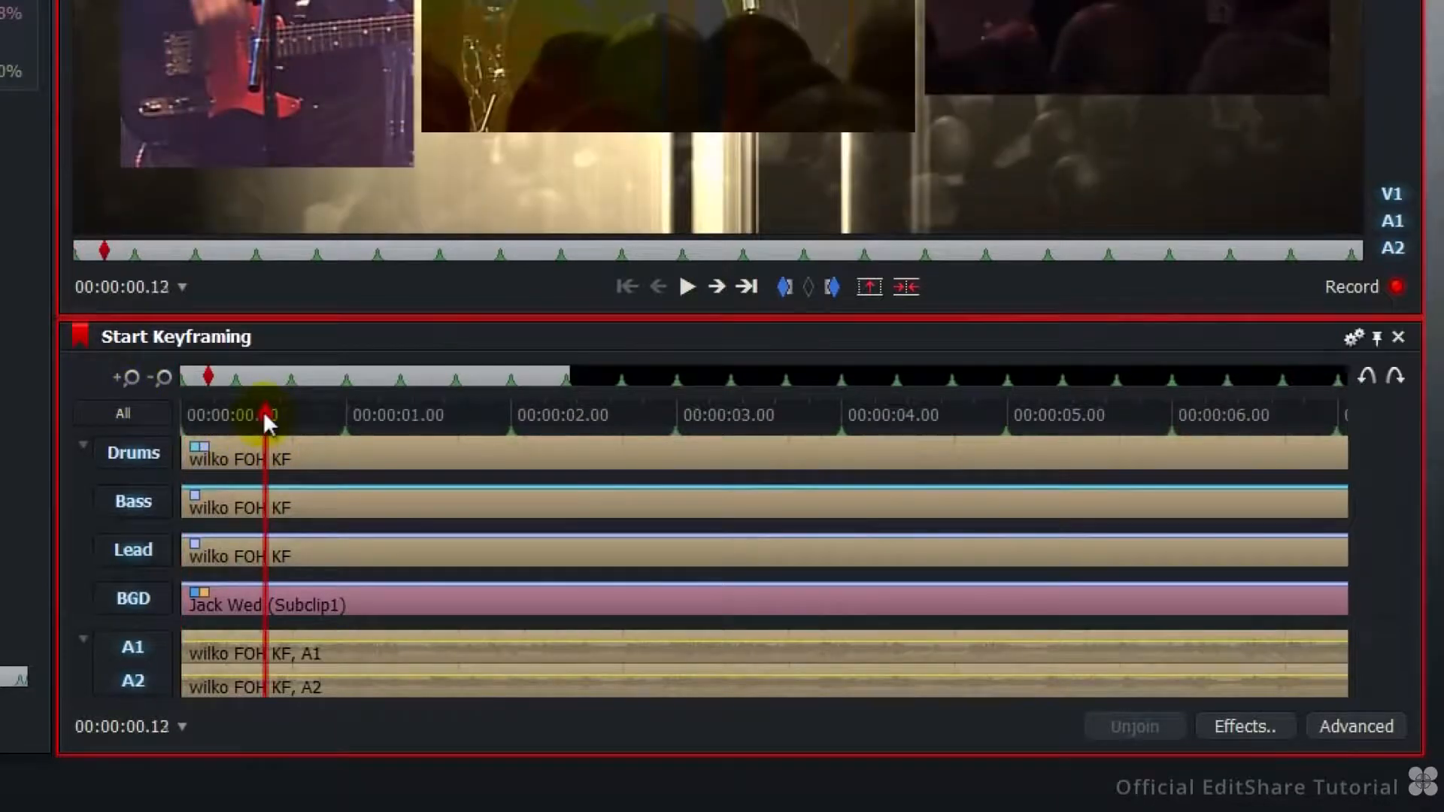
{"action": "left_click", "coordinate": [266, 412]}
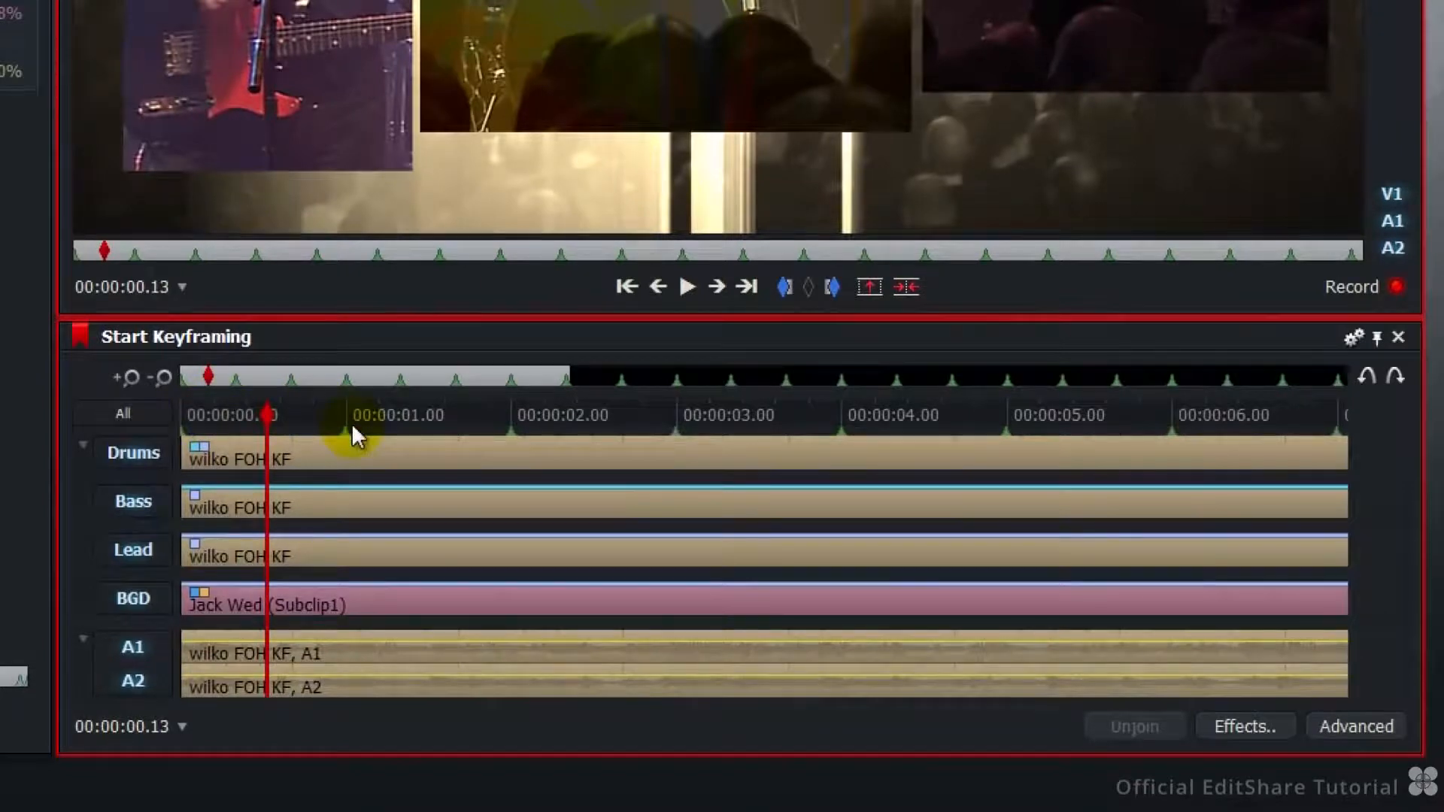
{"action": "left_click", "coordinate": [262, 413]}
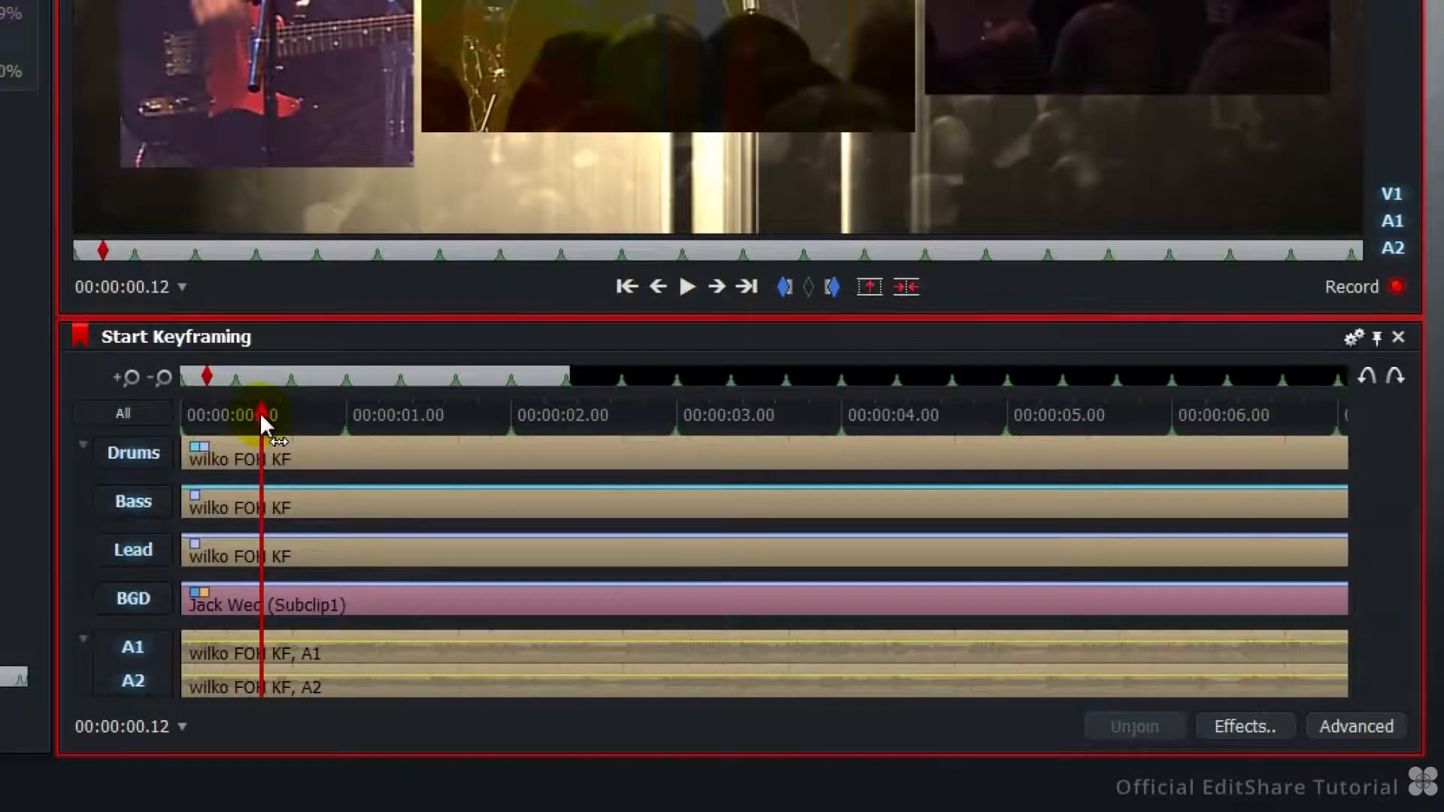
{"action": "left_click_drag", "start_coordinate": [265, 350], "coordinate": [275, 350]}
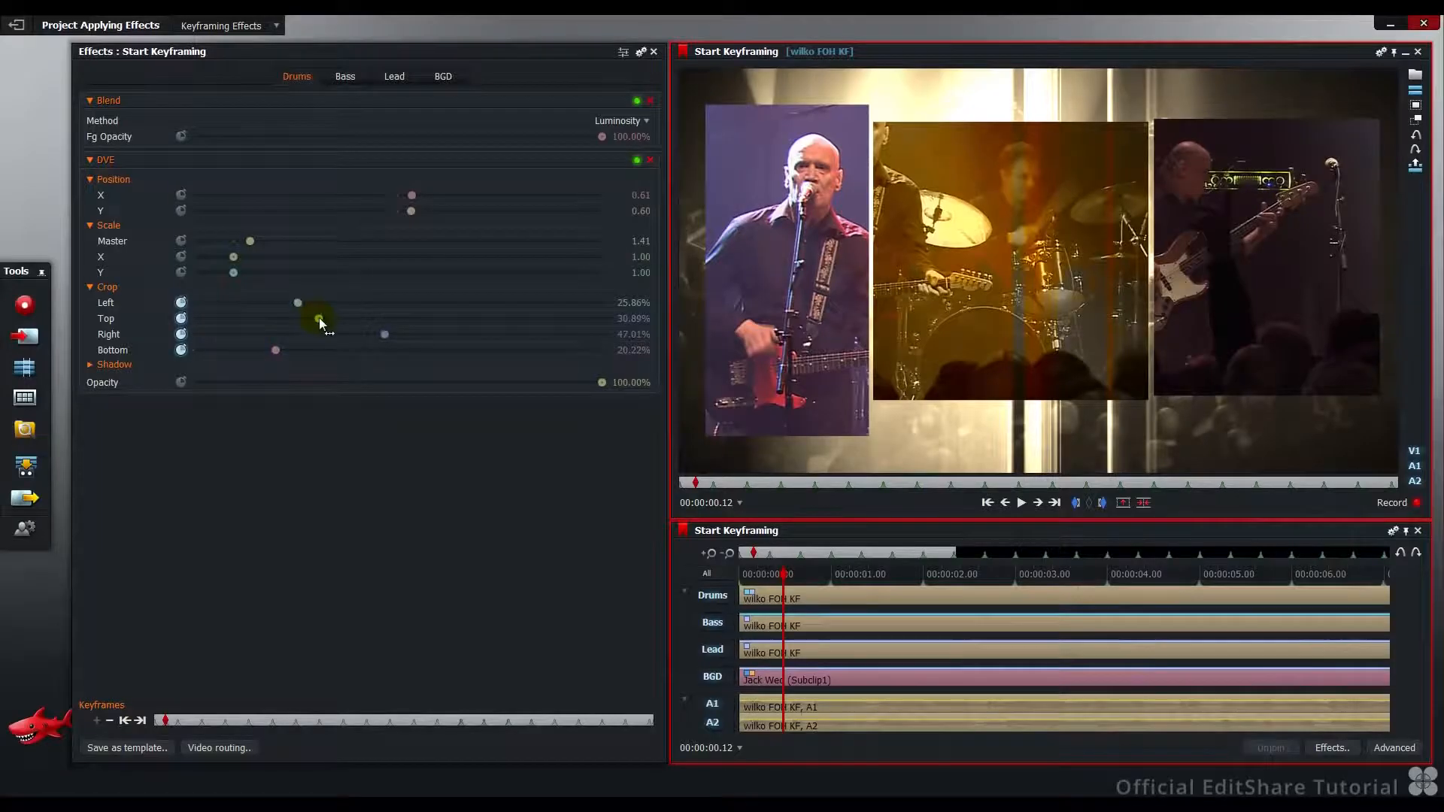
{"action": "left_click_drag", "start_coordinate": [321, 322], "coordinate": [313, 324]}
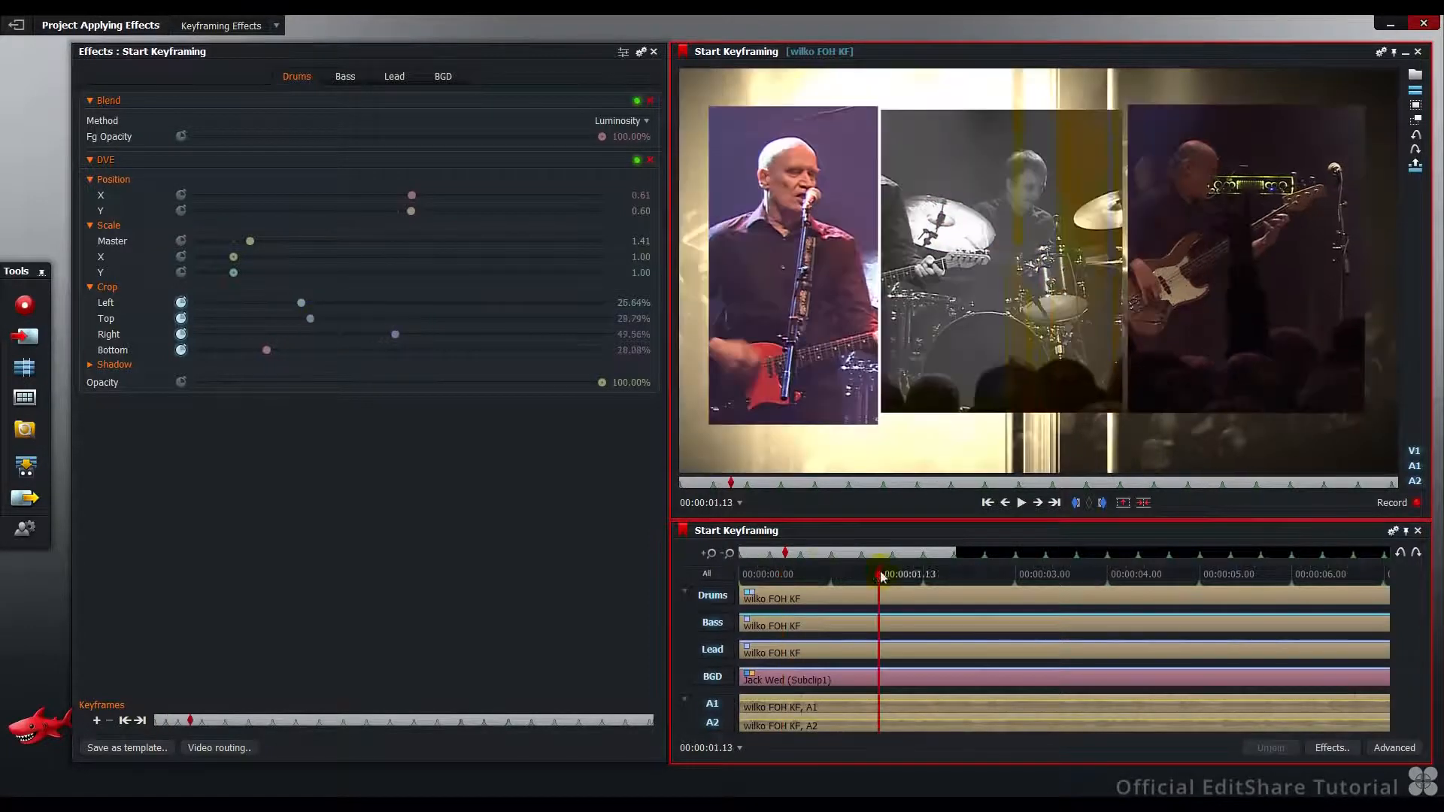
At 00:00:01.13, set the Drums Bottom crop to 12.87% and increase its Top crop slightly.
{"action": "left_click_drag", "start_coordinate": [264, 349], "coordinate": [256, 351]}
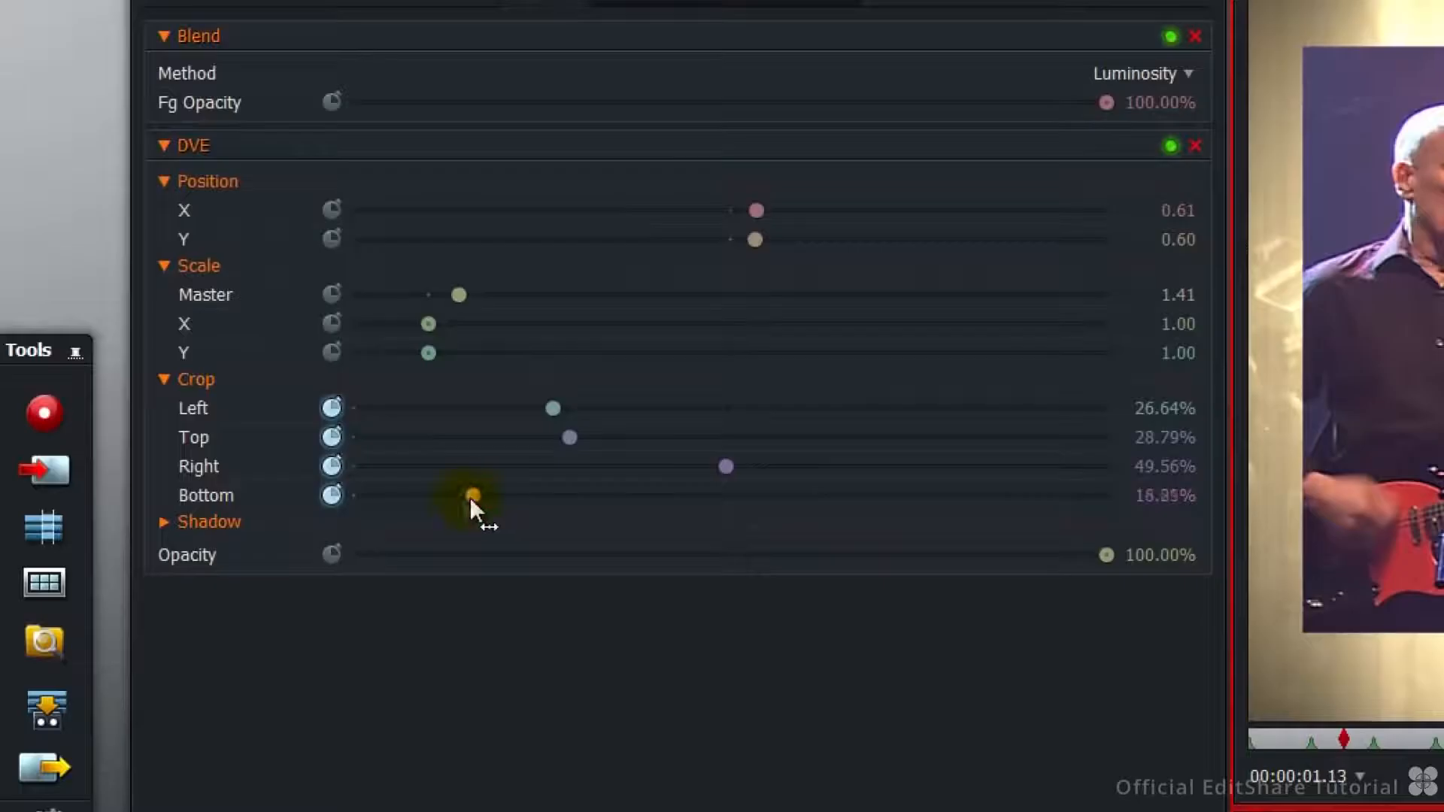
{"action": "left_click_drag", "start_coordinate": [447, 501], "coordinate": [446, 501]}
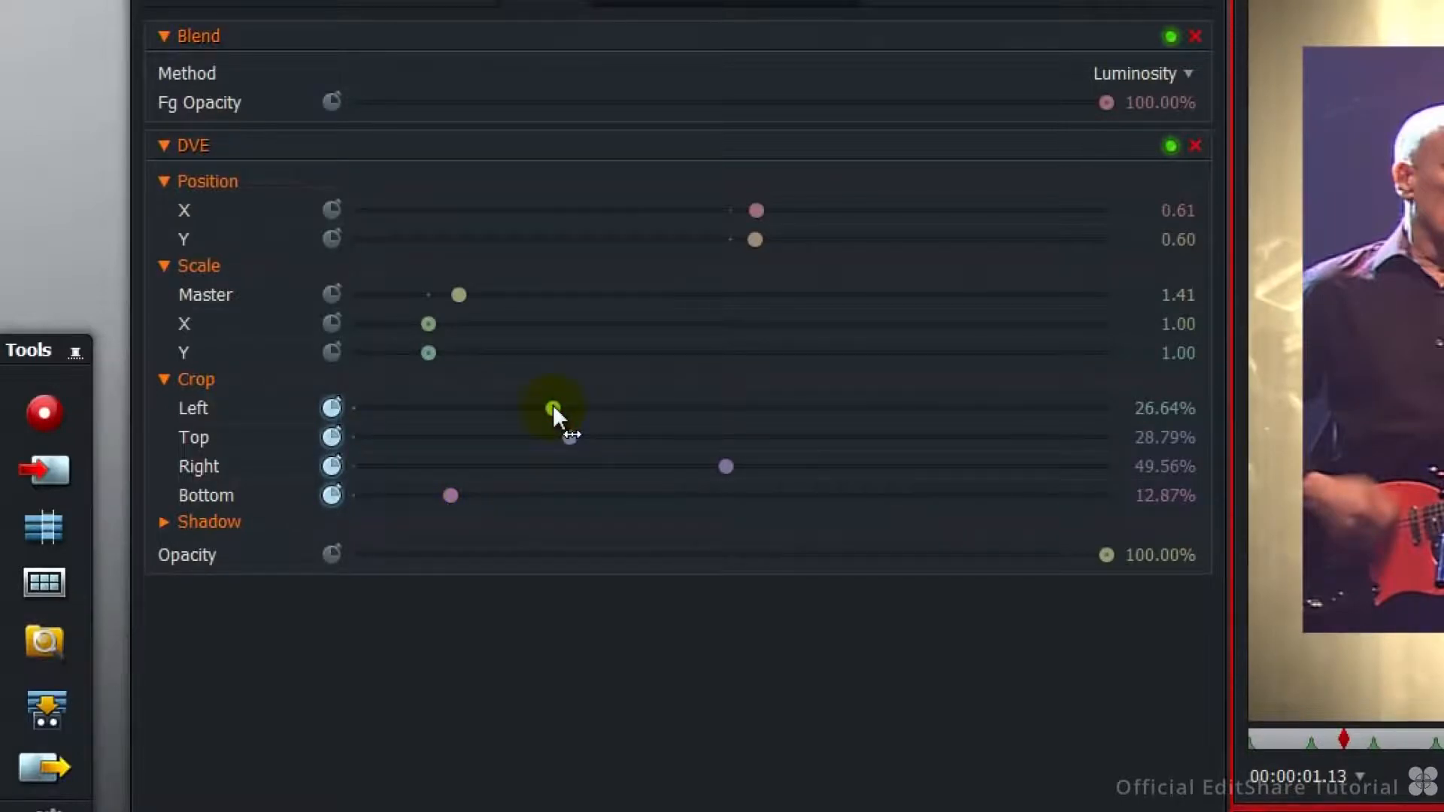
{"action": "left_click_drag", "start_coordinate": [572, 437], "coordinate": [592, 443]}
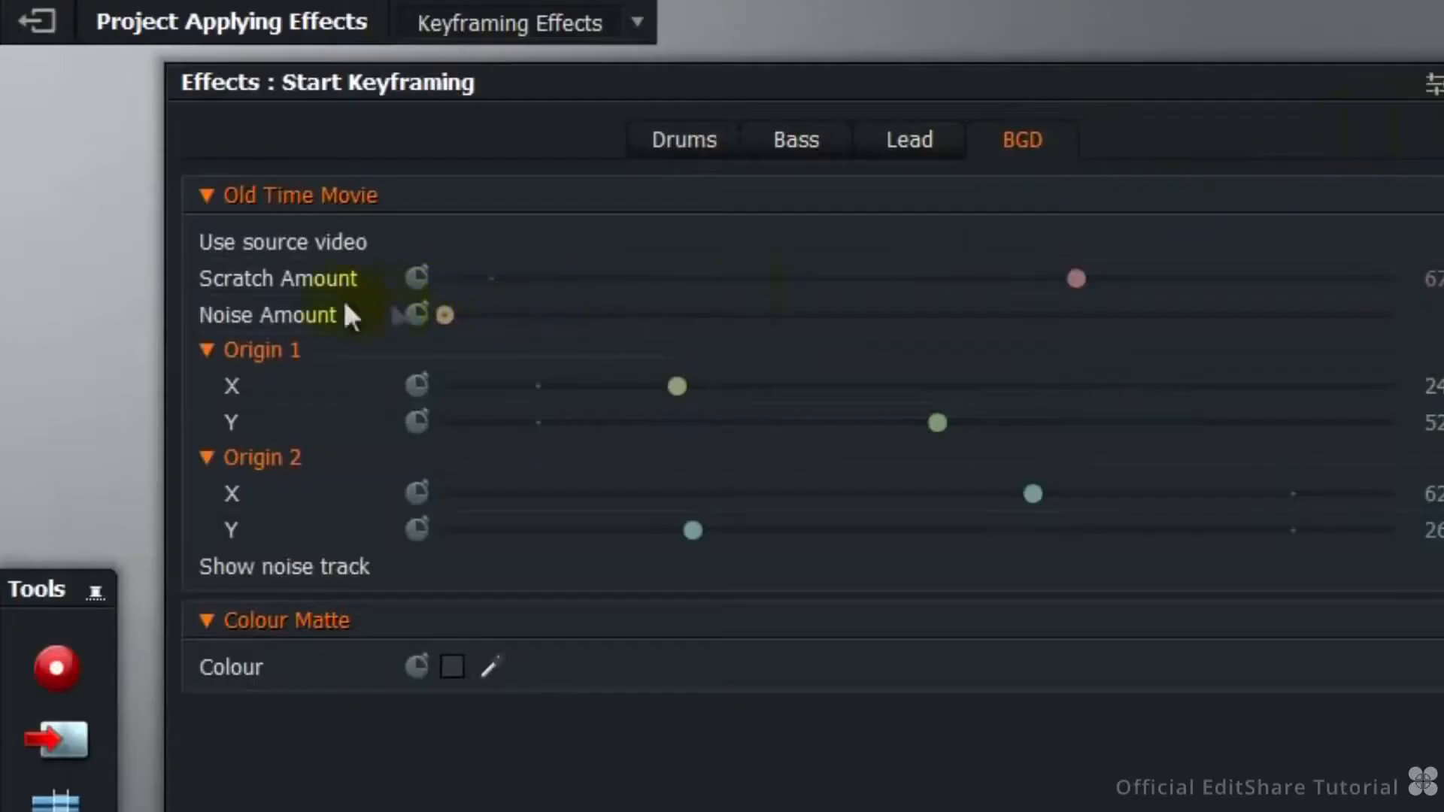
Enable keyframing for the BGD Scratch Amount, setting it to 21% at the start and about 39% at 00:00:05.07.
{"action": "left_click", "coordinate": [416, 278]}
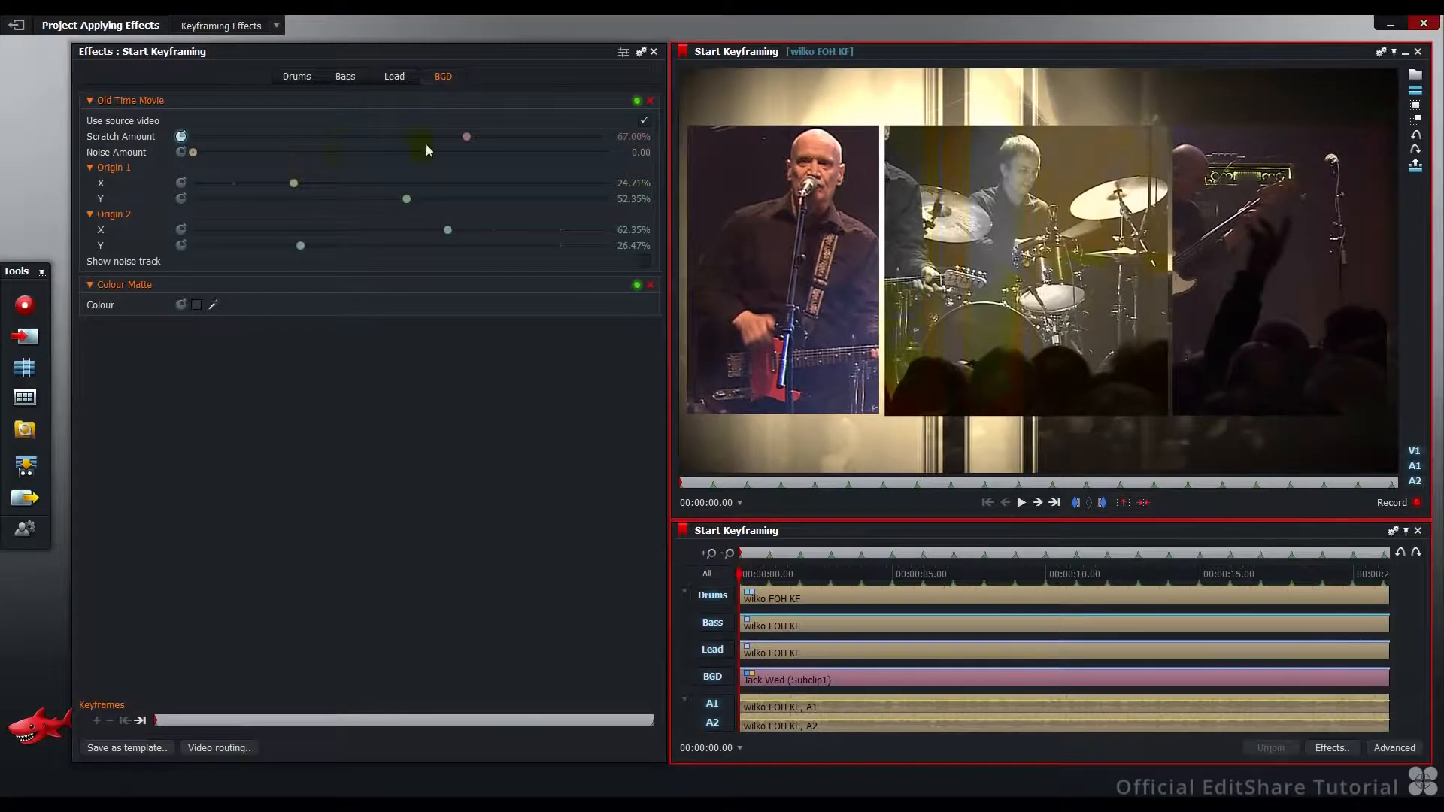
{"action": "left_click_drag", "start_coordinate": [466, 137], "coordinate": [286, 138]}
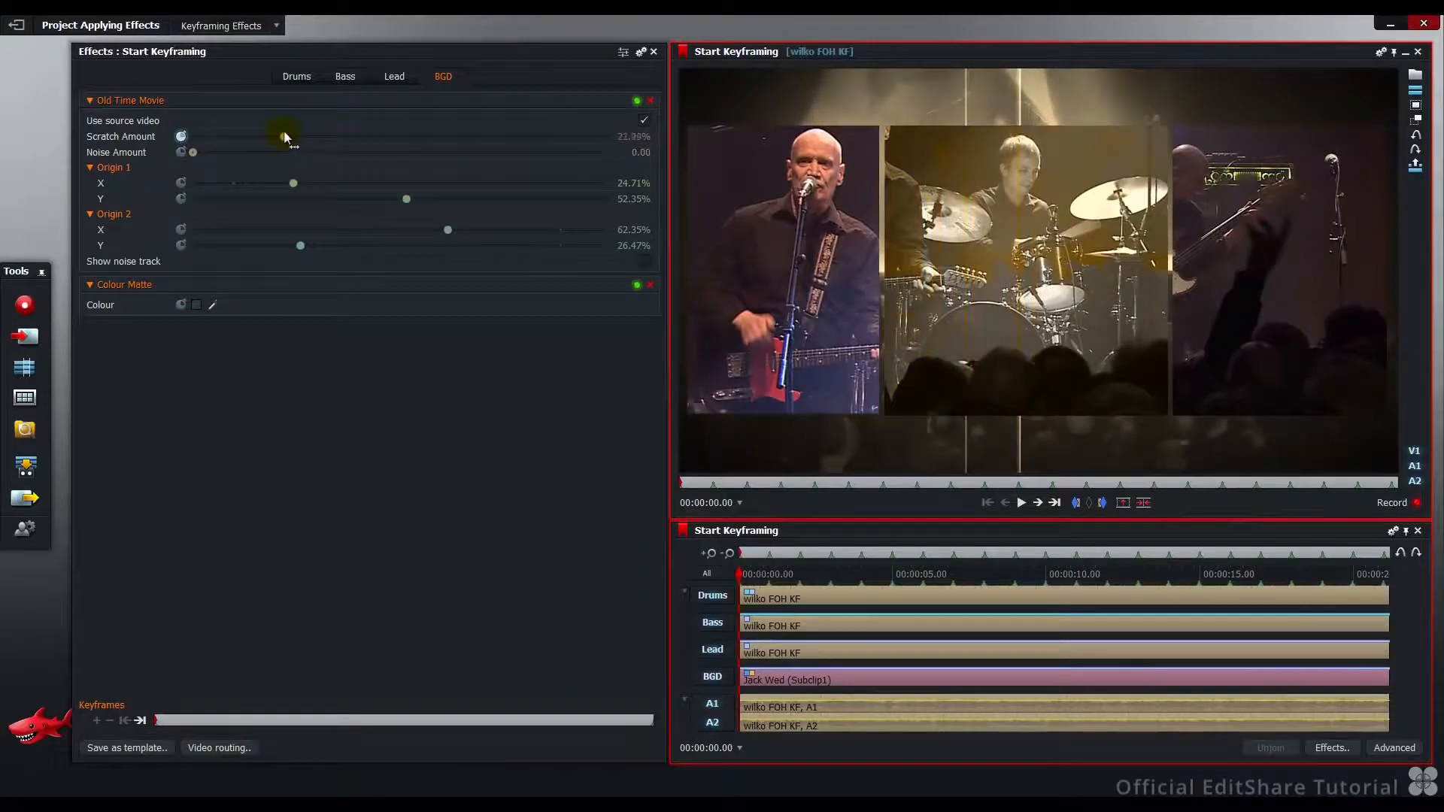
{"action": "left_click", "coordinate": [902, 580]}
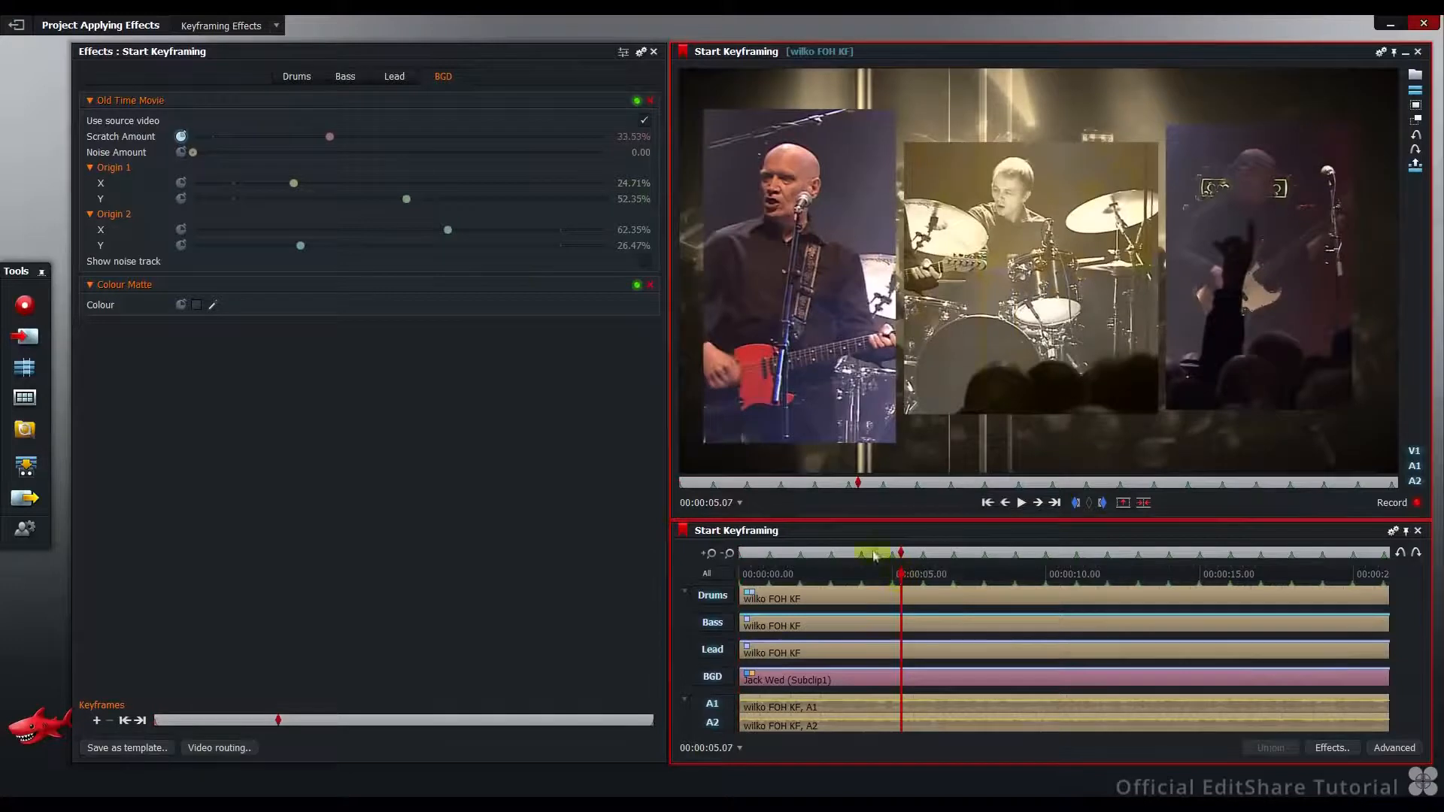
{"action": "left_click_drag", "start_coordinate": [331, 143], "coordinate": [358, 141]}
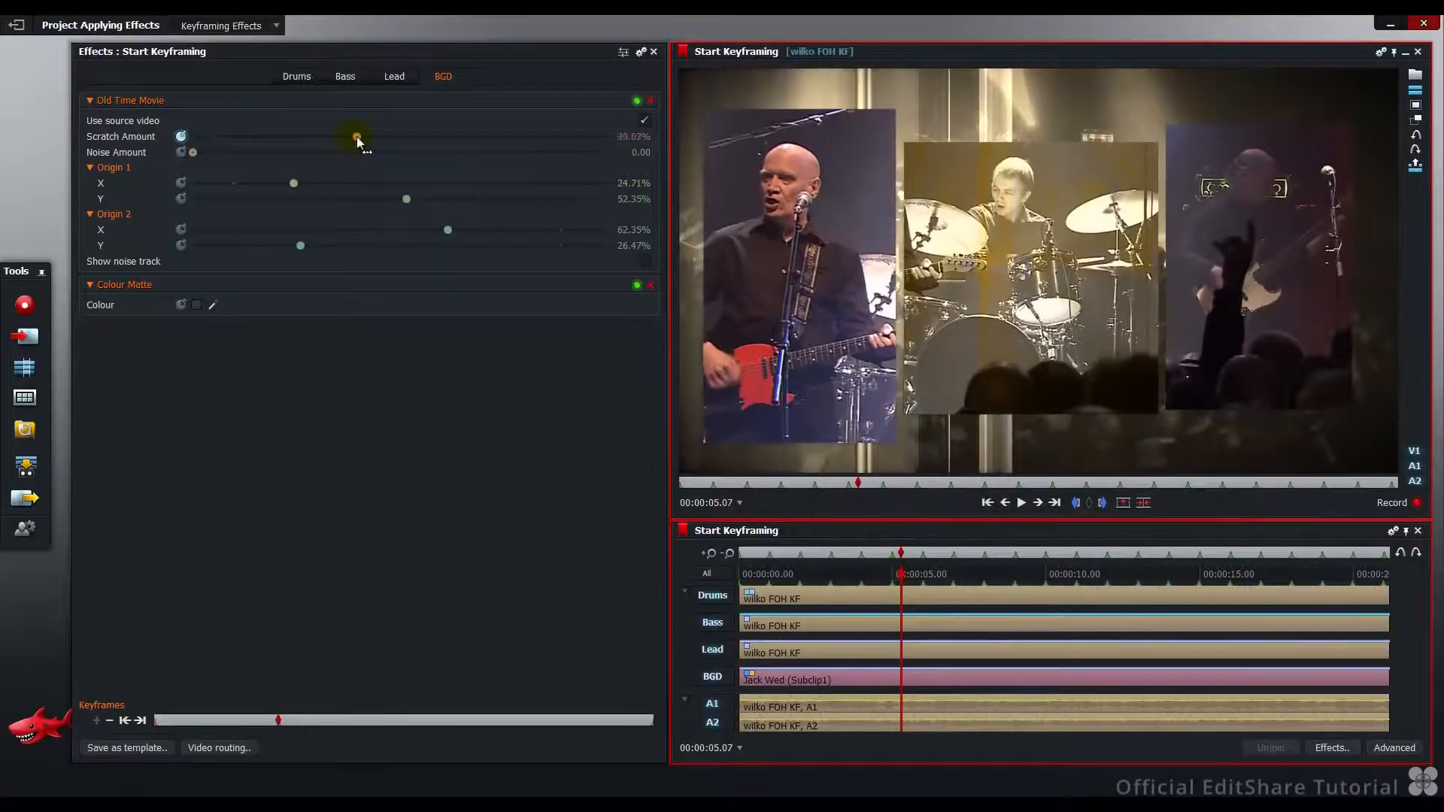
Increase the BGD Scratch Amount at 00:00:11.01 and set it to 51.47% at 00:00:16.05.
{"action": "left_click", "coordinate": [1079, 574]}
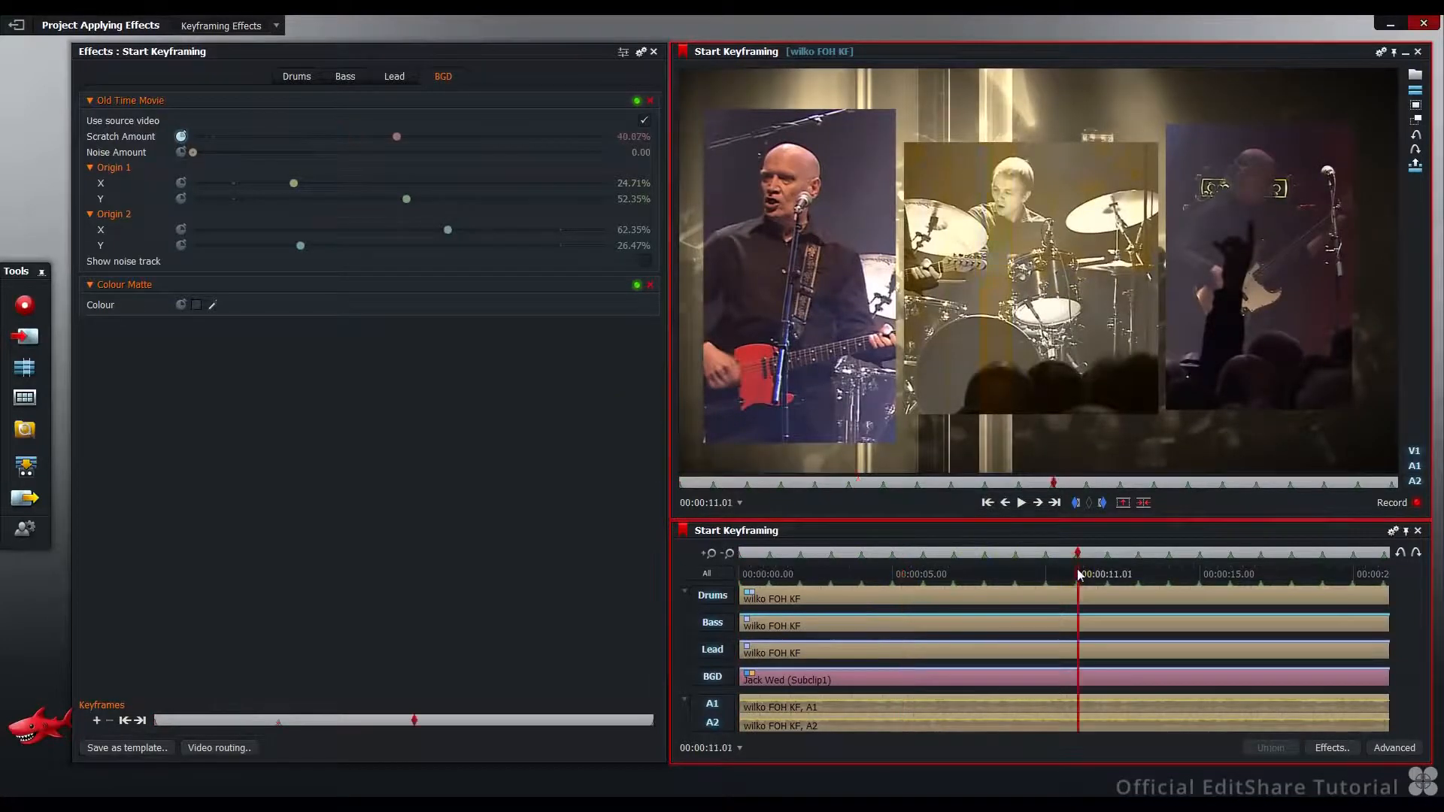
{"action": "mouse_move", "coordinate": [394, 137]}
{"action": "left_mouse_down"}
{"action": "mouse_move", "coordinate": [354, 137]}
{"action": "mouse_move", "coordinate": [419, 137]}
{"action": "left_mouse_up"}
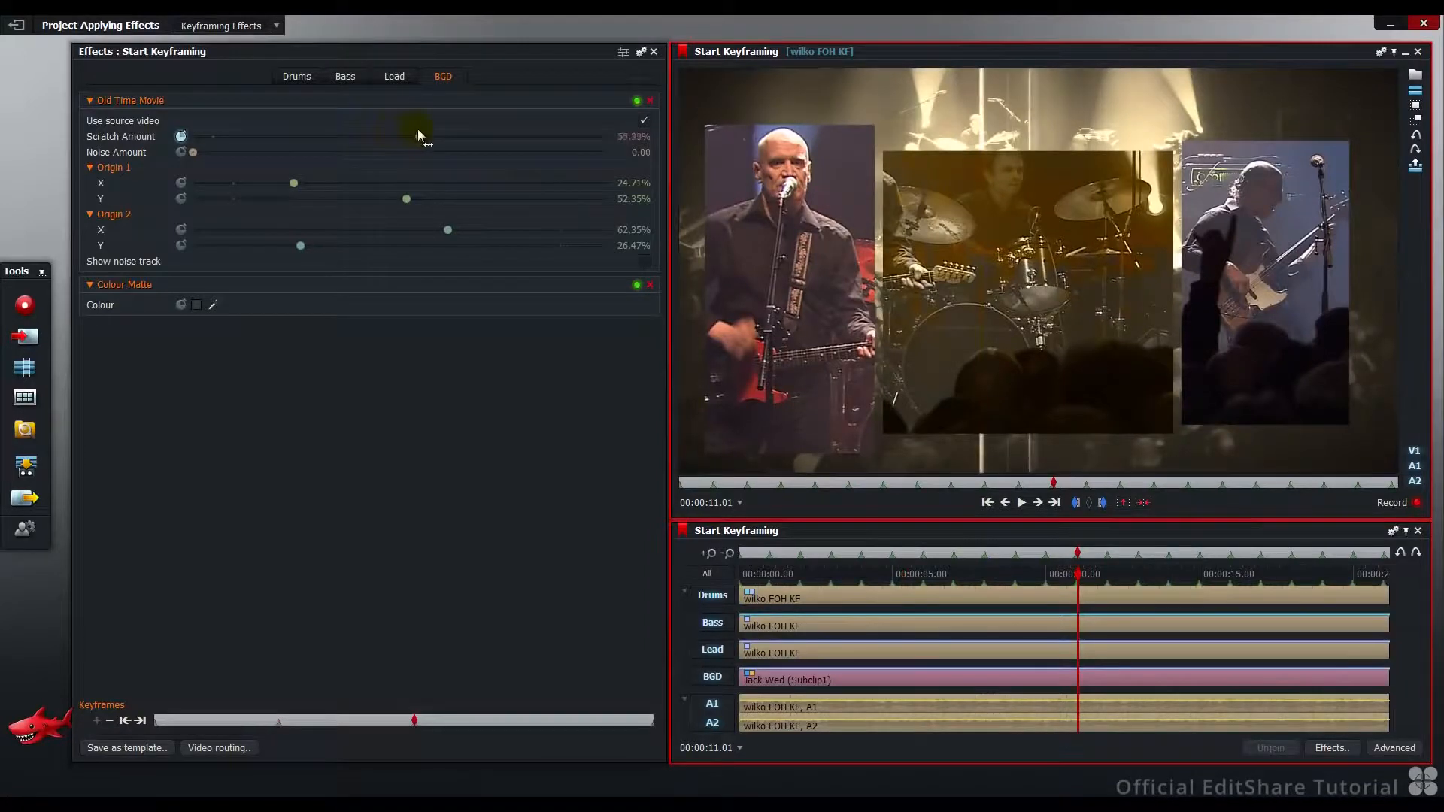
{"action": "left_click", "coordinate": [1237, 575]}
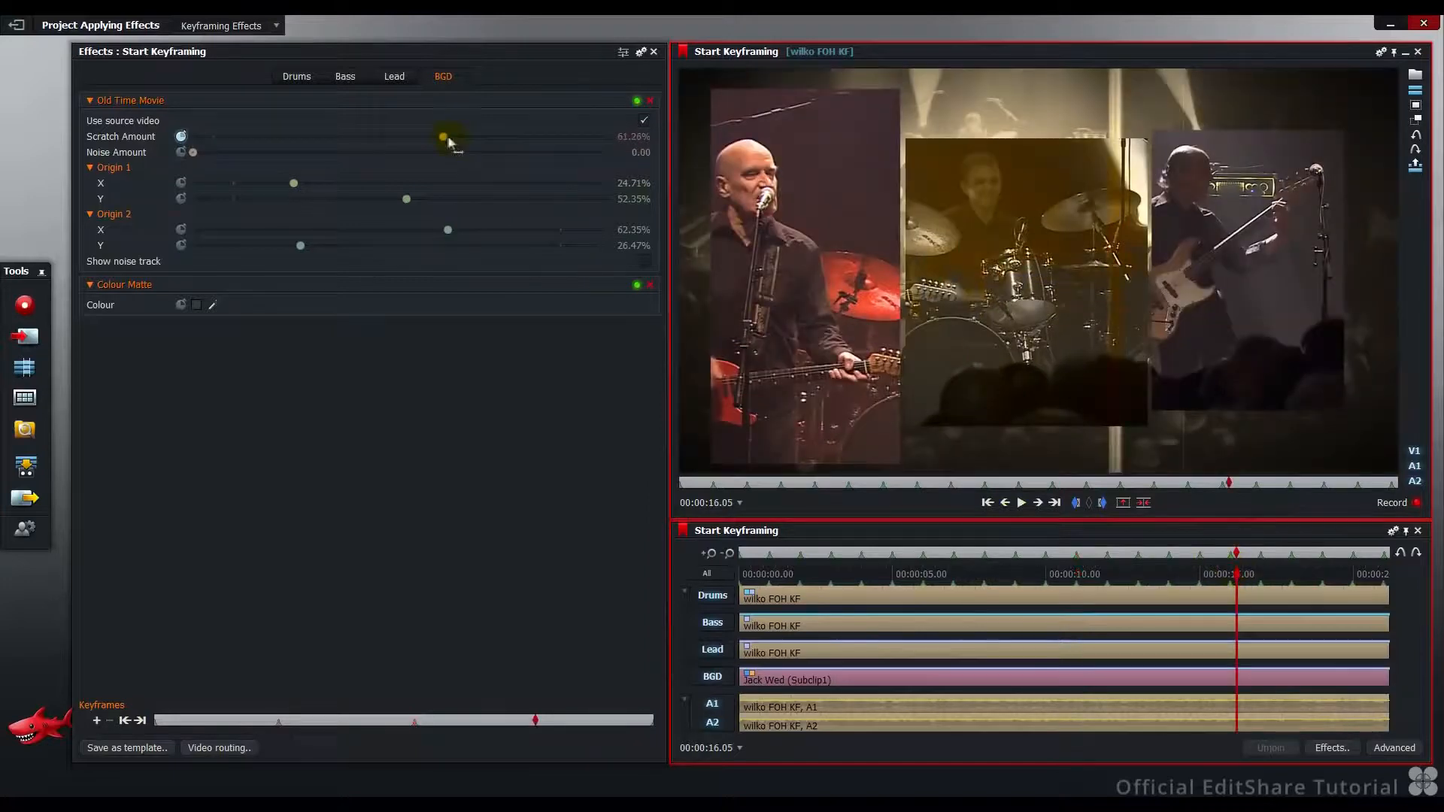
{"action": "left_click_drag", "start_coordinate": [443, 137], "coordinate": [403, 137]}
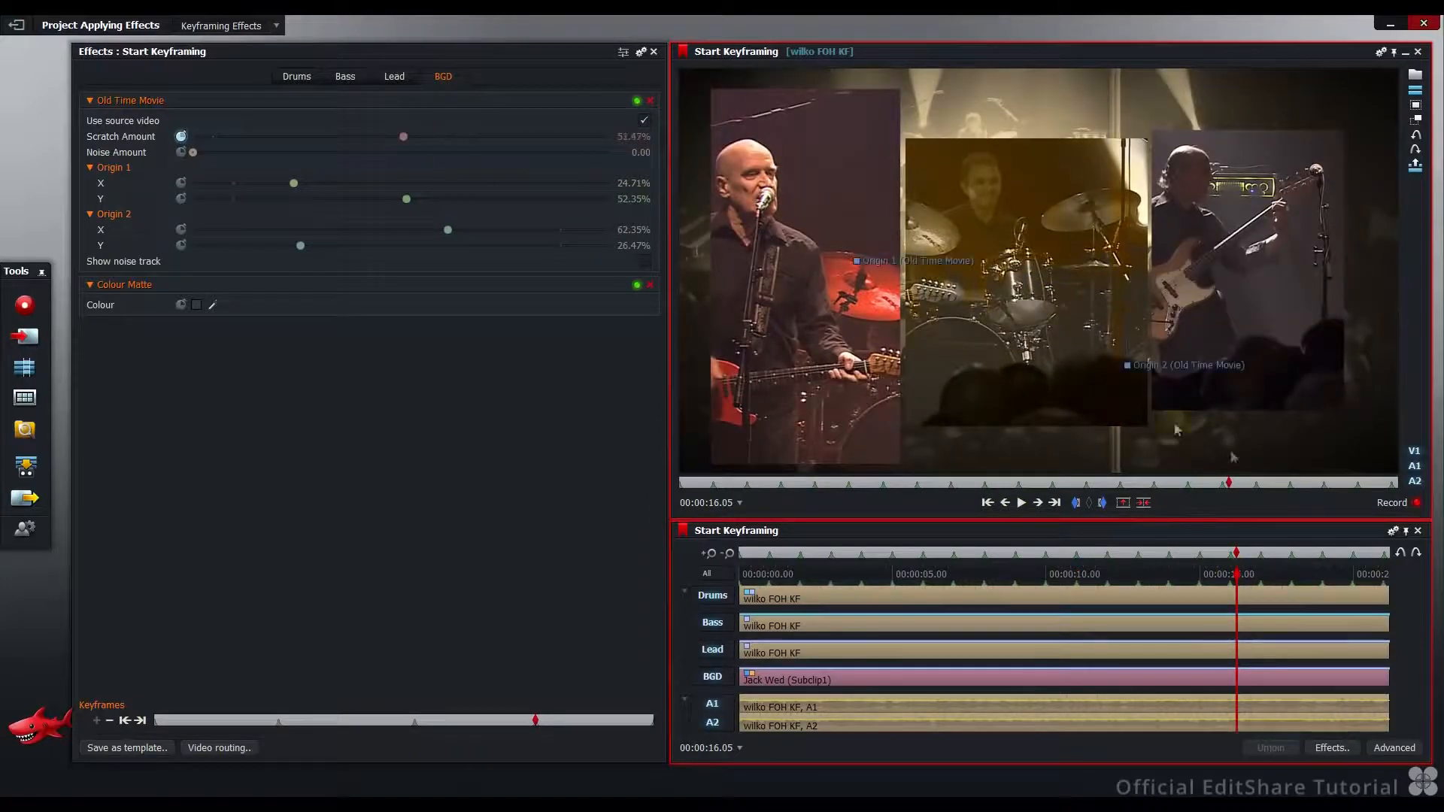
Lower the BGD Scratch Amount at 00:00:19.15 and scrub back towards the start of the sequence to review it.
{"action": "left_click", "coordinate": [1340, 576]}
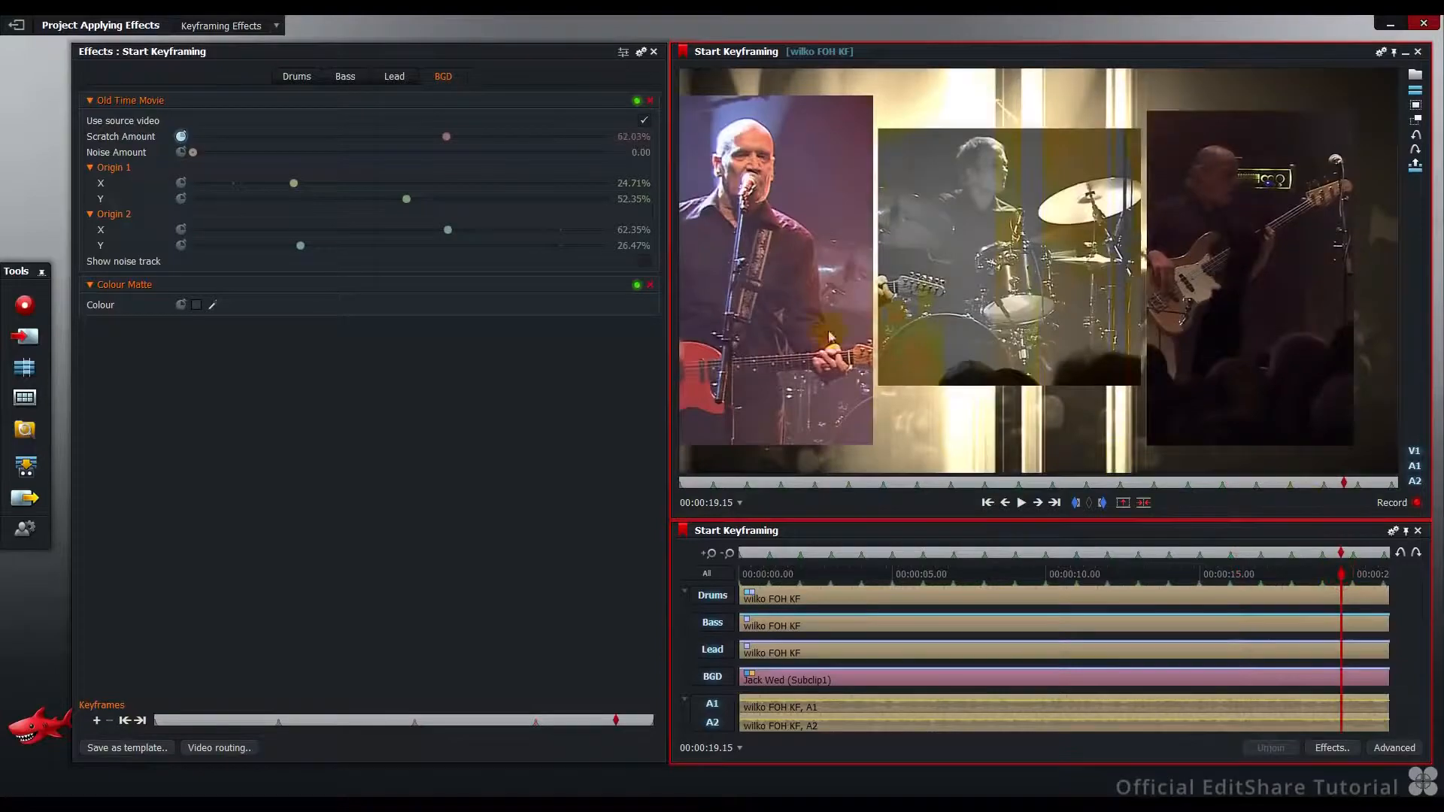
{"action": "left_click", "coordinate": [446, 138]}
{"action": "left_click_drag", "start_coordinate": [445, 139], "coordinate": [406, 135]}
{"action": "left_click_drag", "start_coordinate": [1148, 576], "coordinate": [767, 553]}
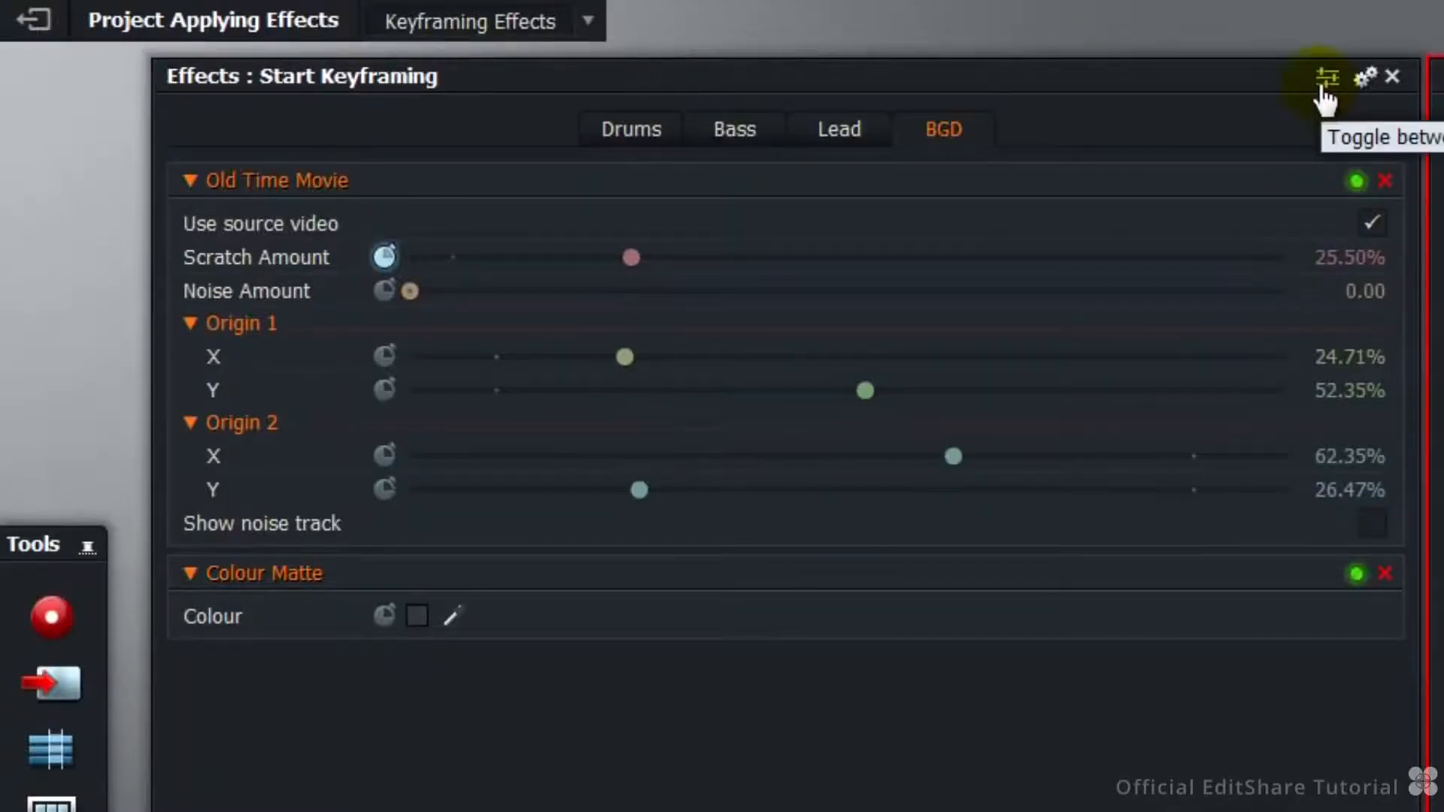
Display the BGD keyframes as graphs and change the Scratch Amount transition between the first two keyframes from linear to ease in/out.
{"action": "left_click", "coordinate": [1326, 80]}
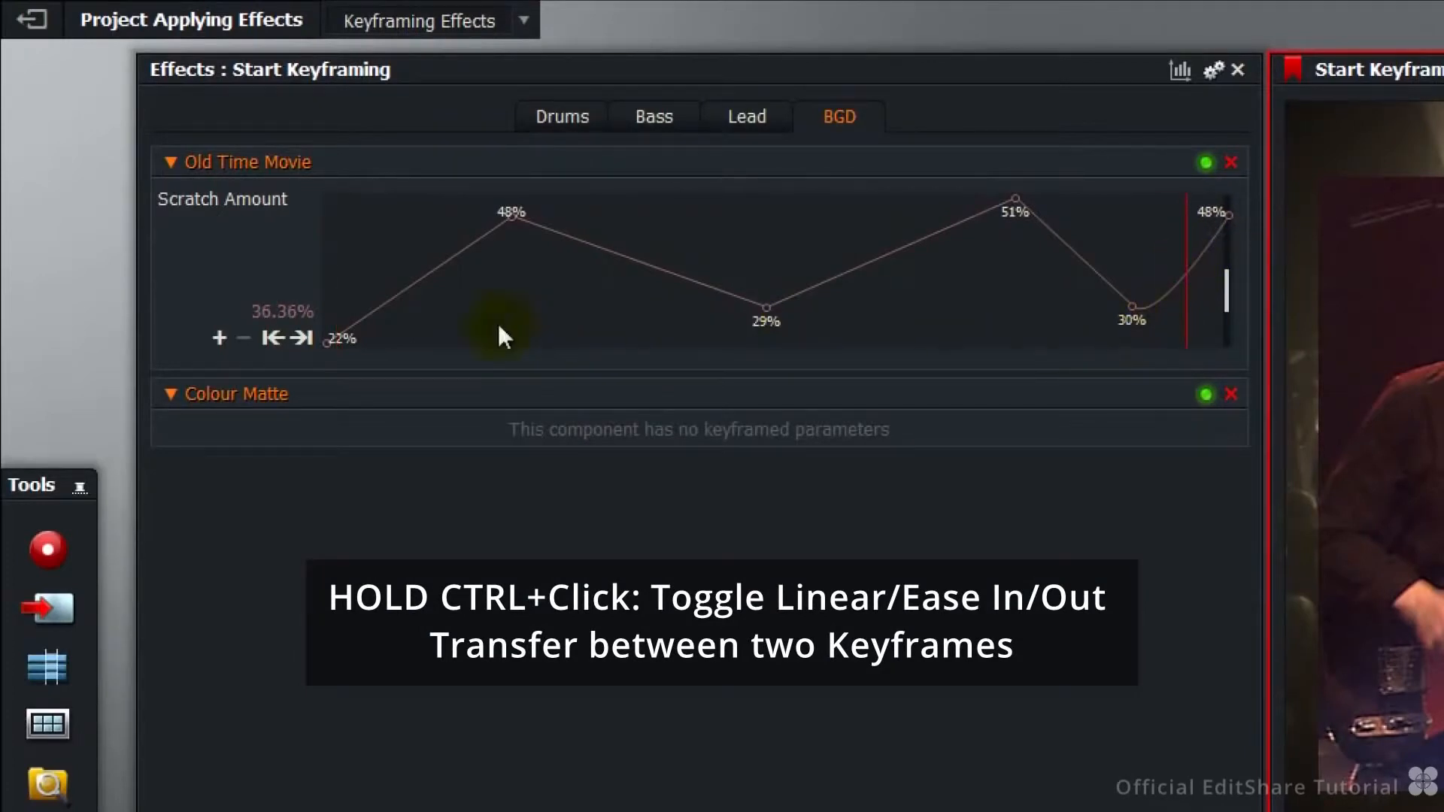
{"action": "left_click", "coordinate": [425, 289], "text": "ctrl"}
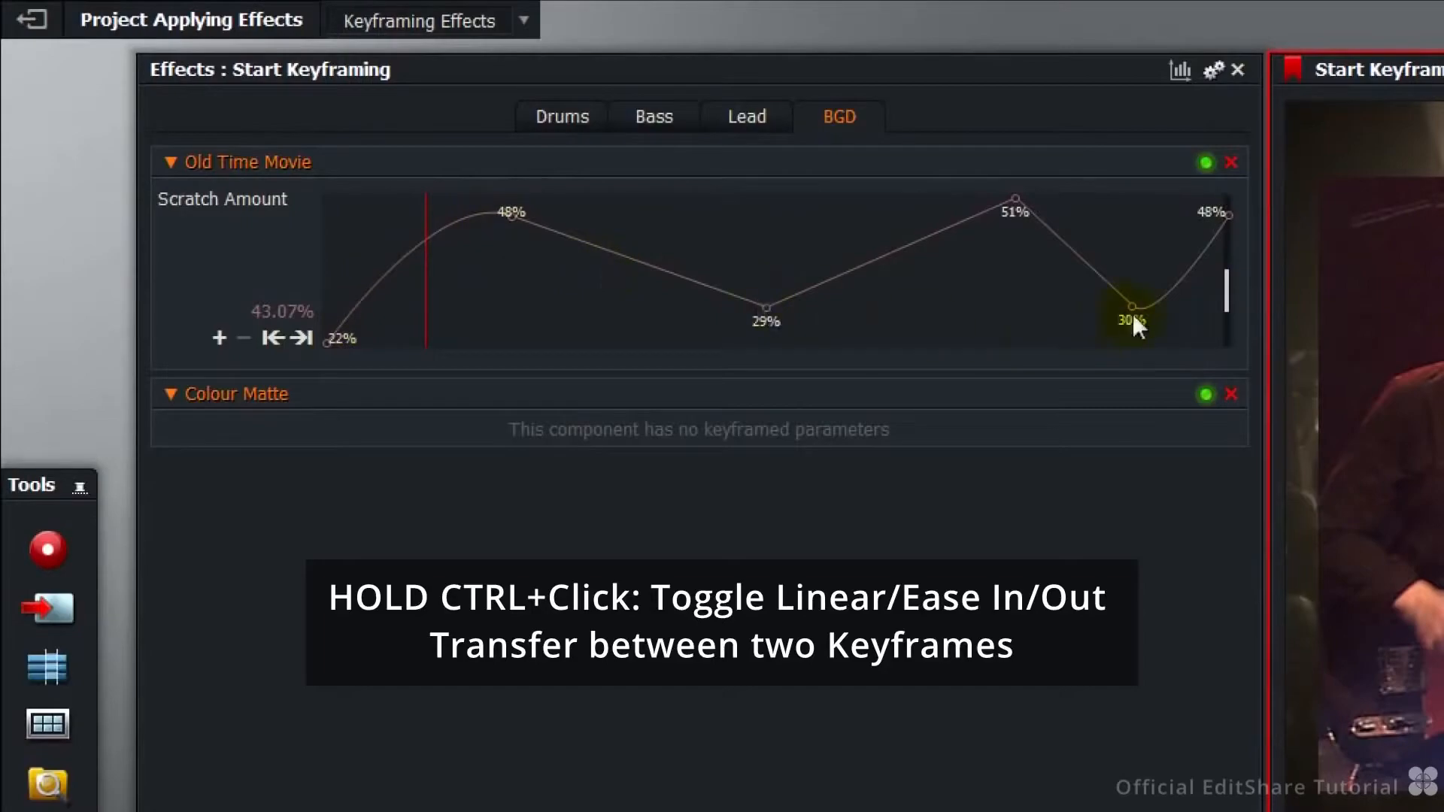
Play the sequence from its start to about 00:00:19.18 to review the keyframed composite and background scratches.
{"action": "key", "text": "Home"}
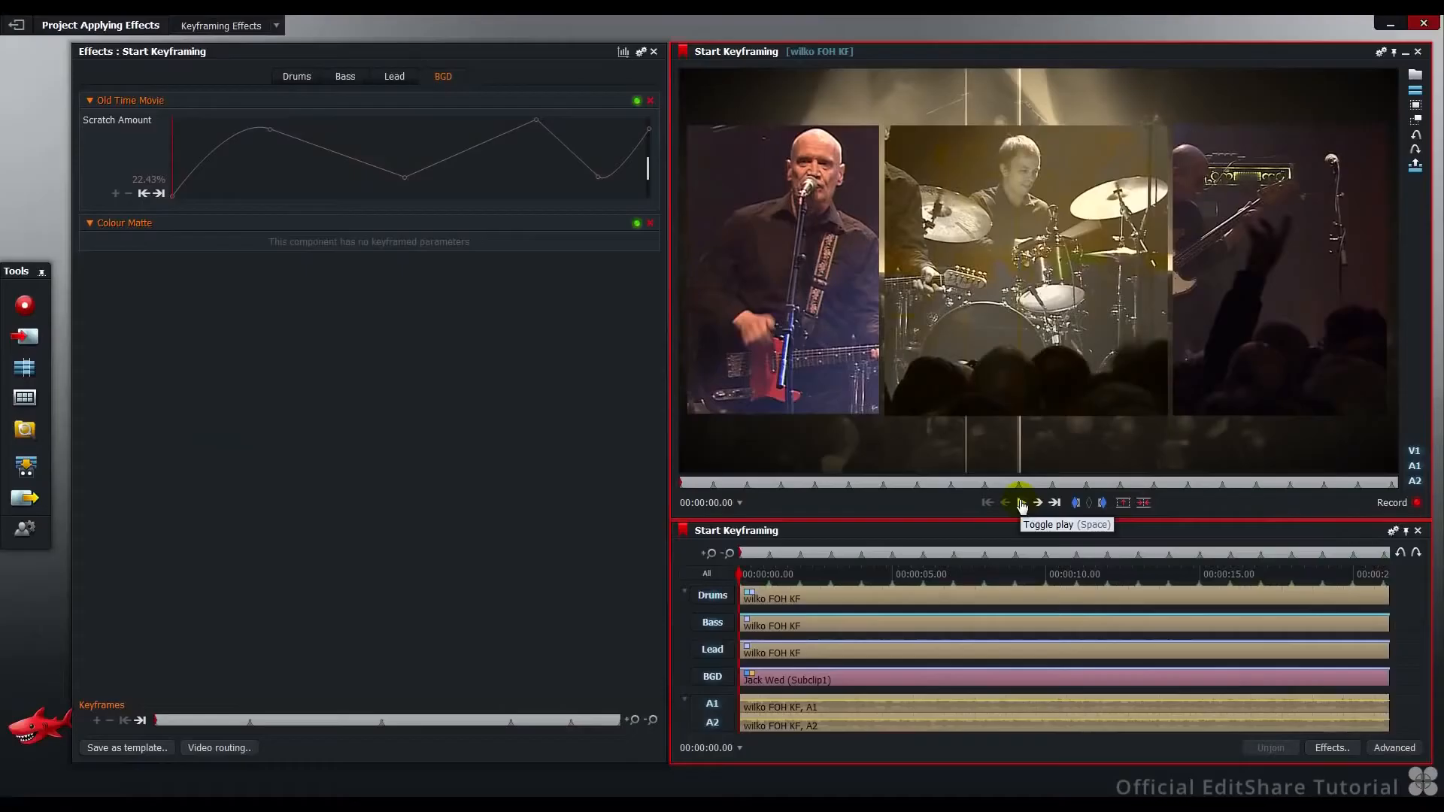
{"action": "left_click", "coordinate": [1022, 503]}
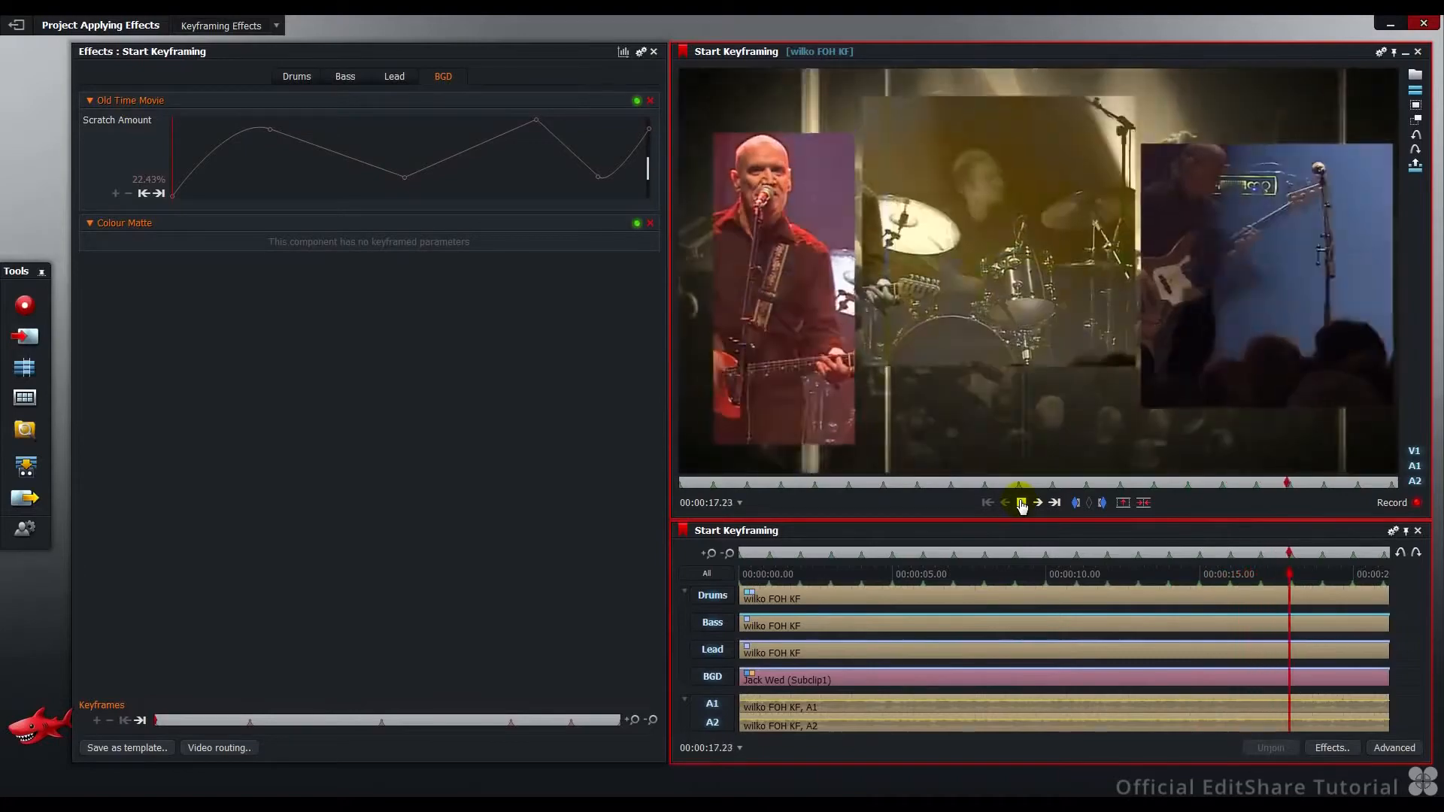
{"action": "left_click", "coordinate": [1021, 503]}
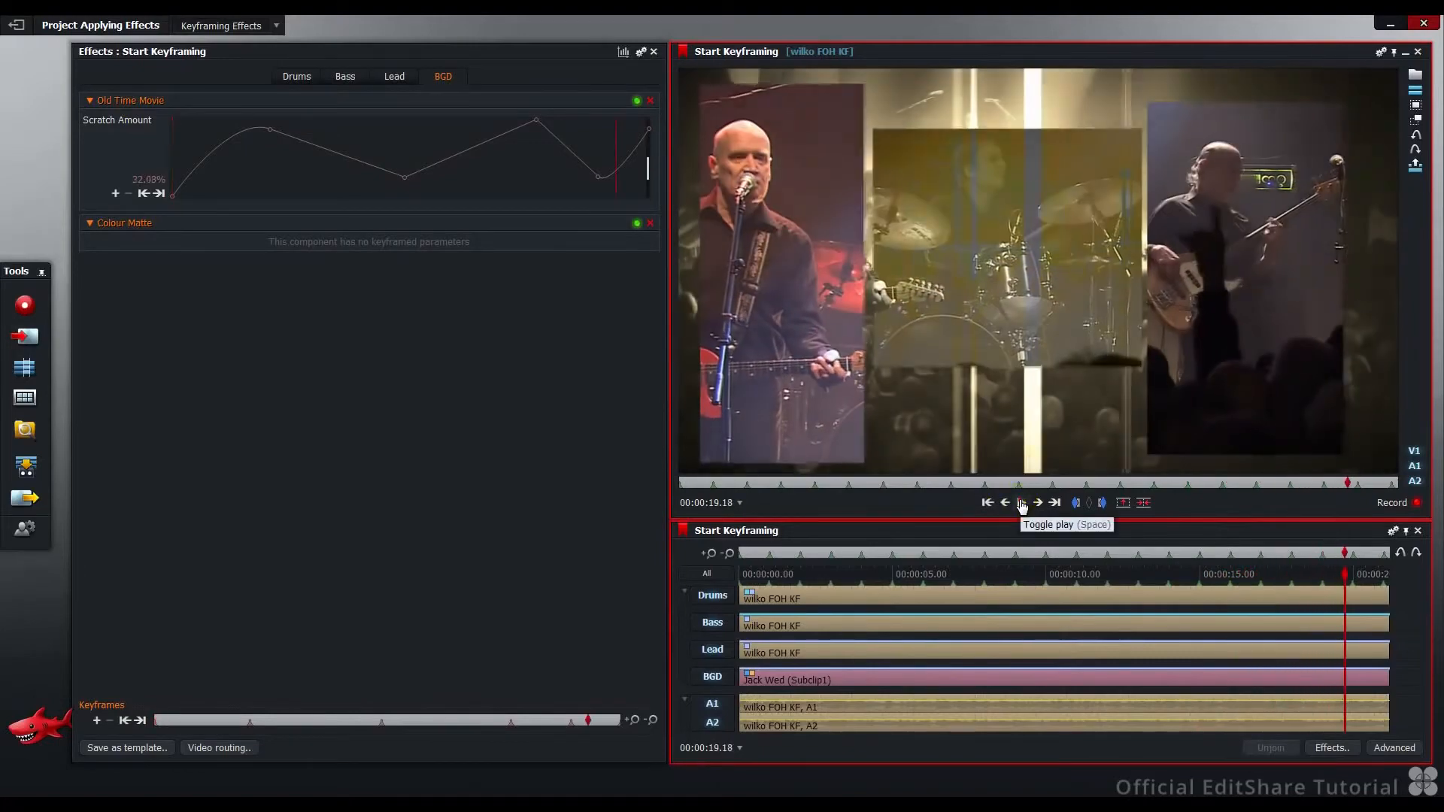